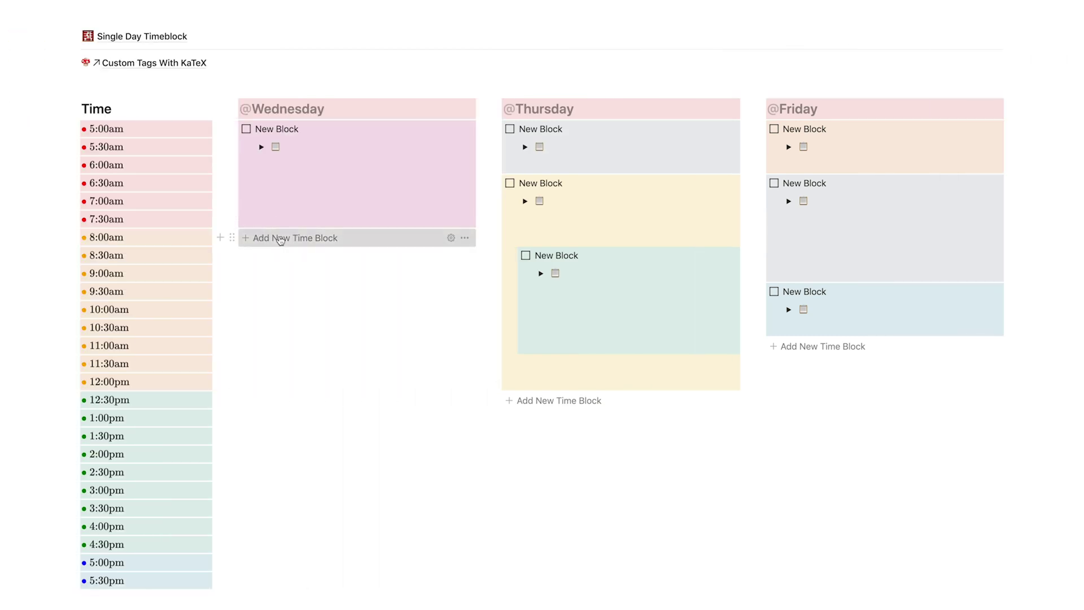
Add a time block under Wednesday, Thursday and Friday, lengthening Friday's new block with an extra line
click(280, 238)
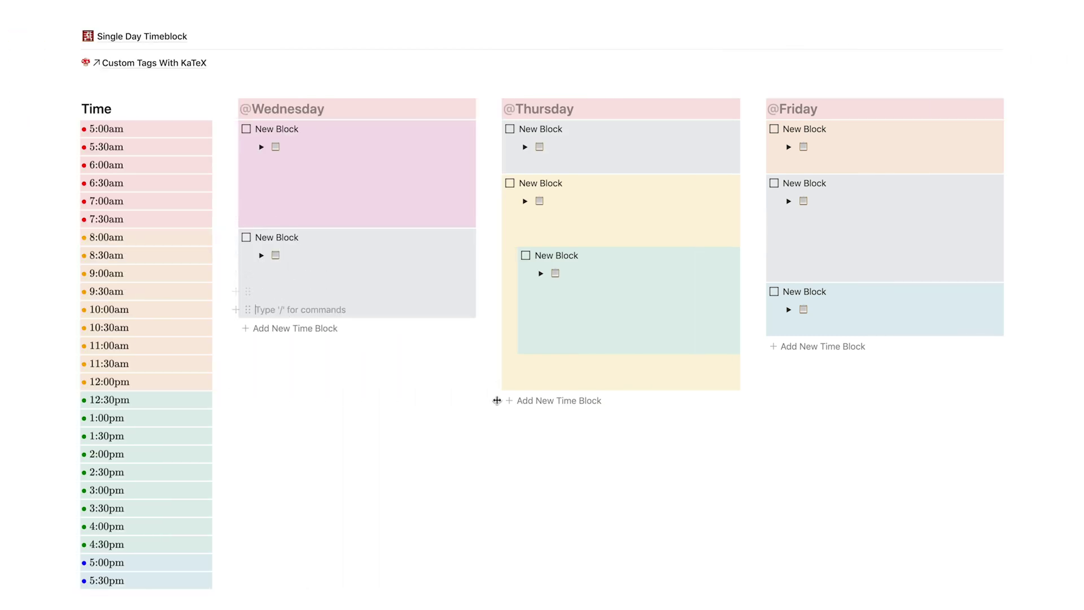
click(562, 399)
click(810, 349)
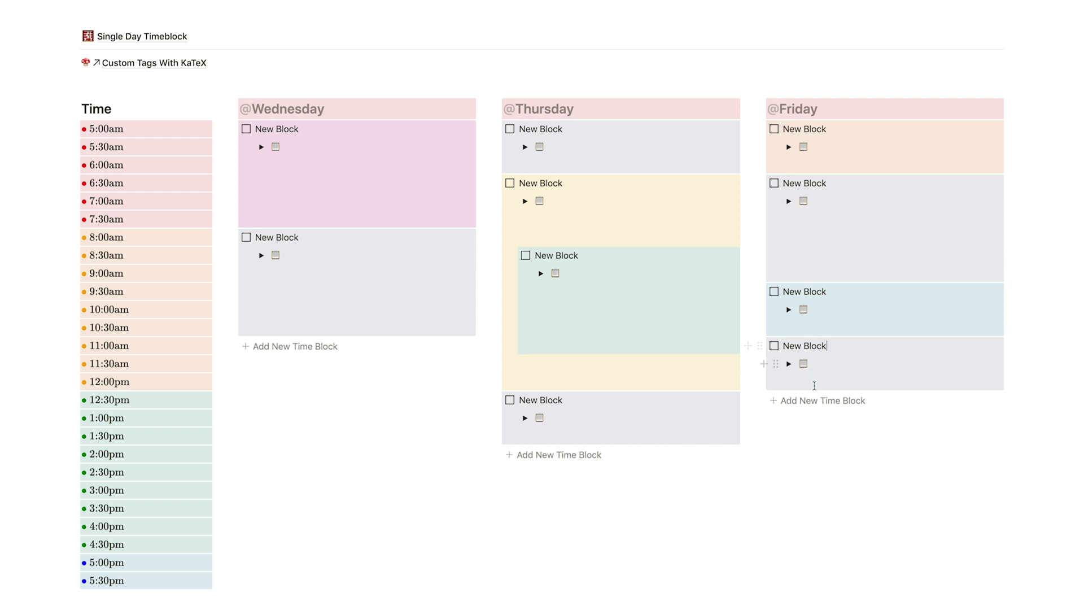
key(Return)
key(Return)
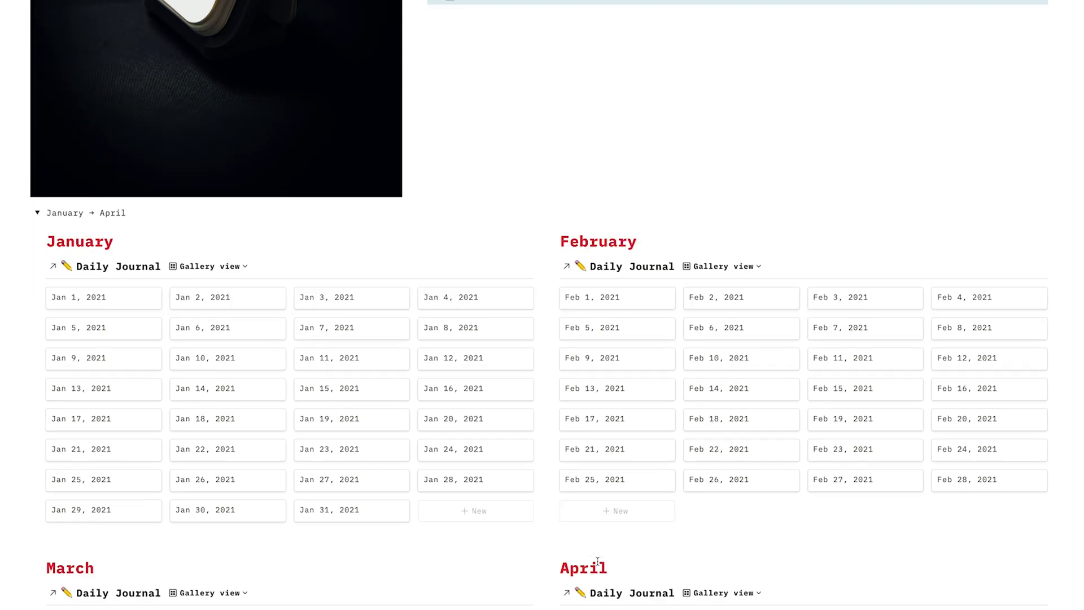
scroll(598, 562, down, 15)
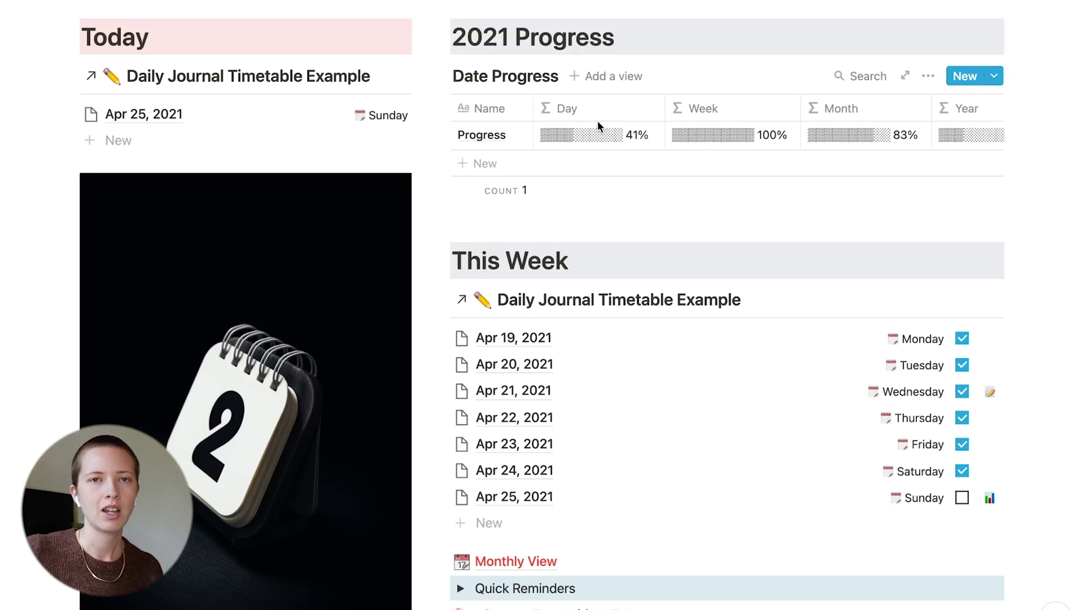
Scroll the daily journal page down to the Monthly View calendar
scroll(598, 121, down, 2)
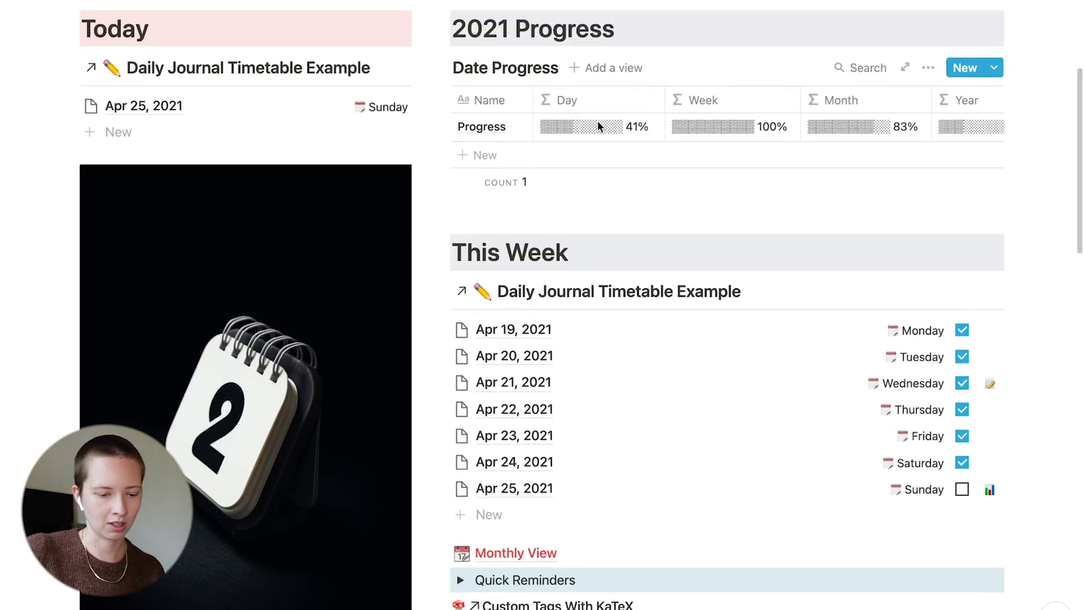
scroll(706, 119, up, 1)
scroll(576, 390, down, 3)
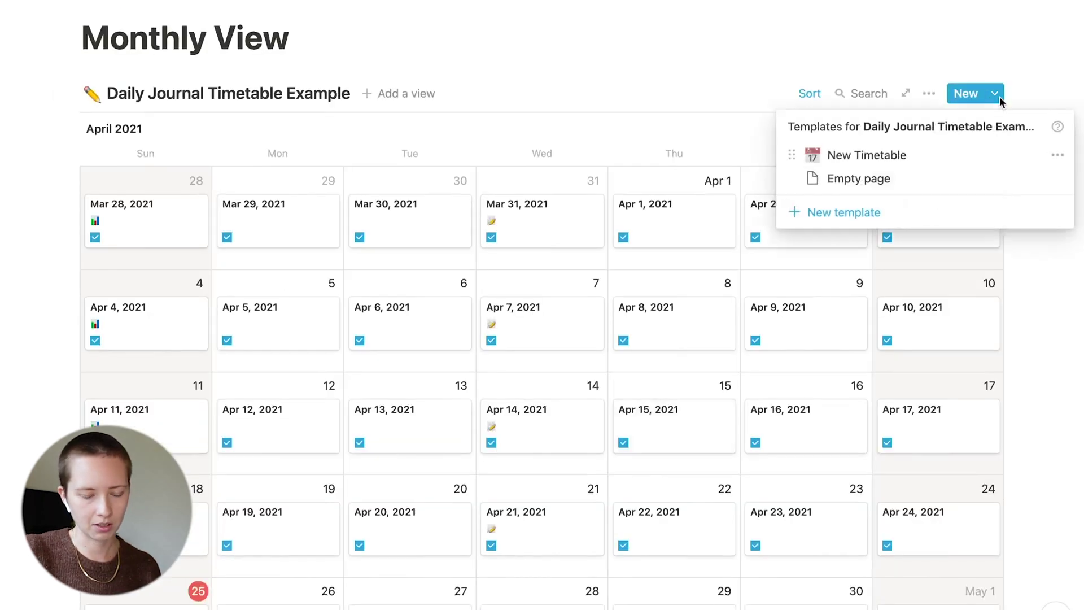
Open the New Timetable template for editing
click(1057, 155)
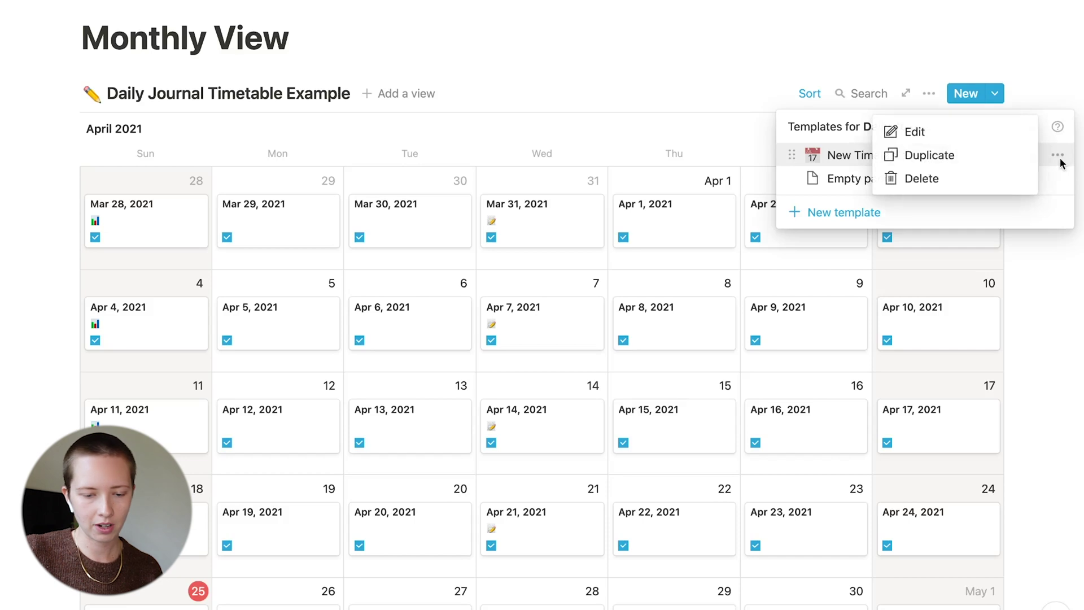
click(979, 139)
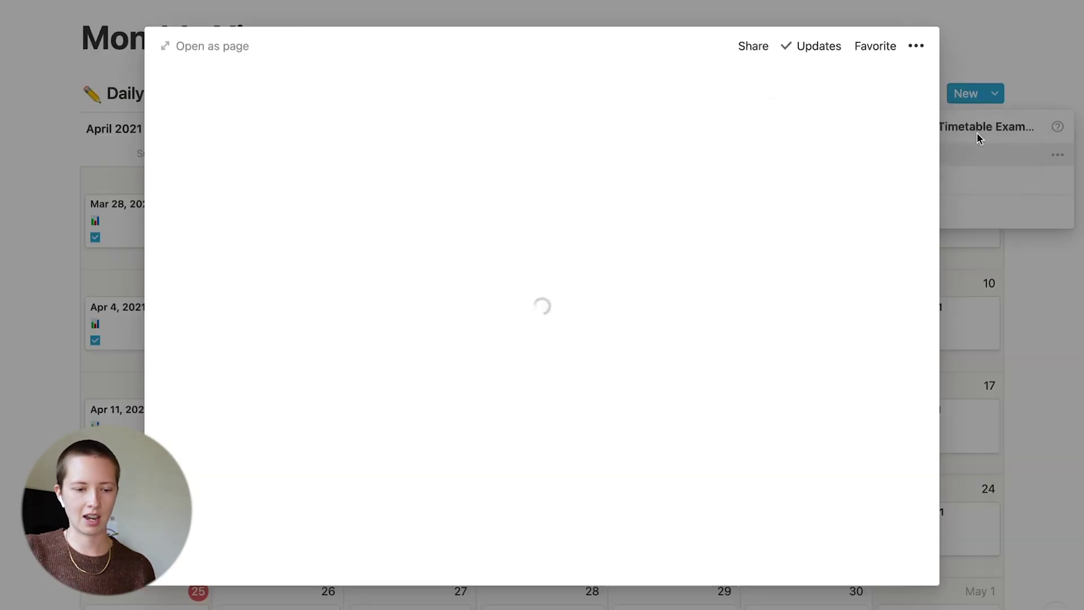
scroll(144, 370, down, 10)
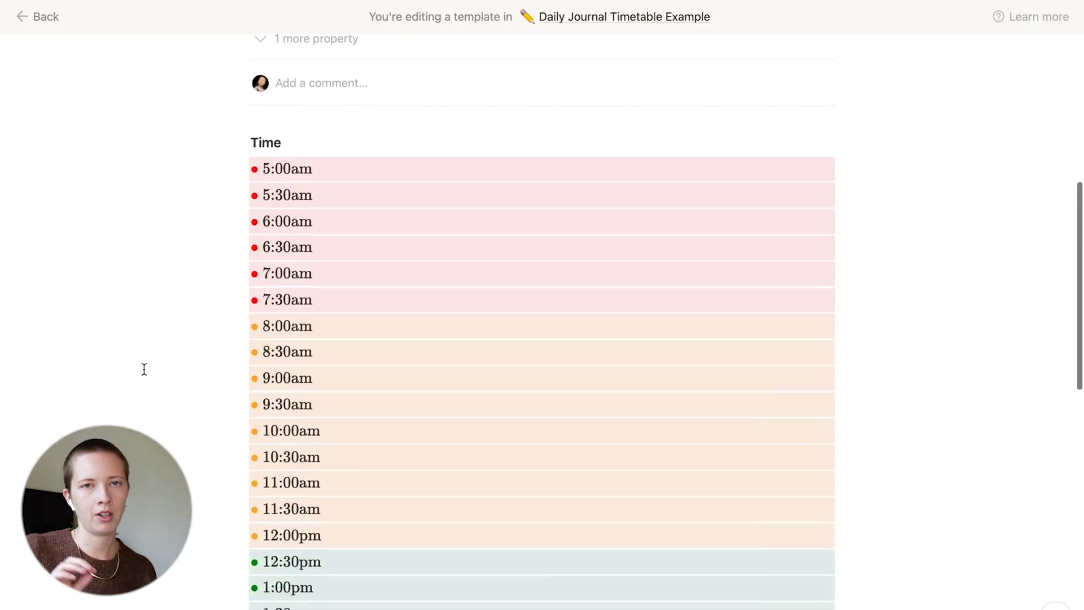
scroll(144, 369, down, 2)
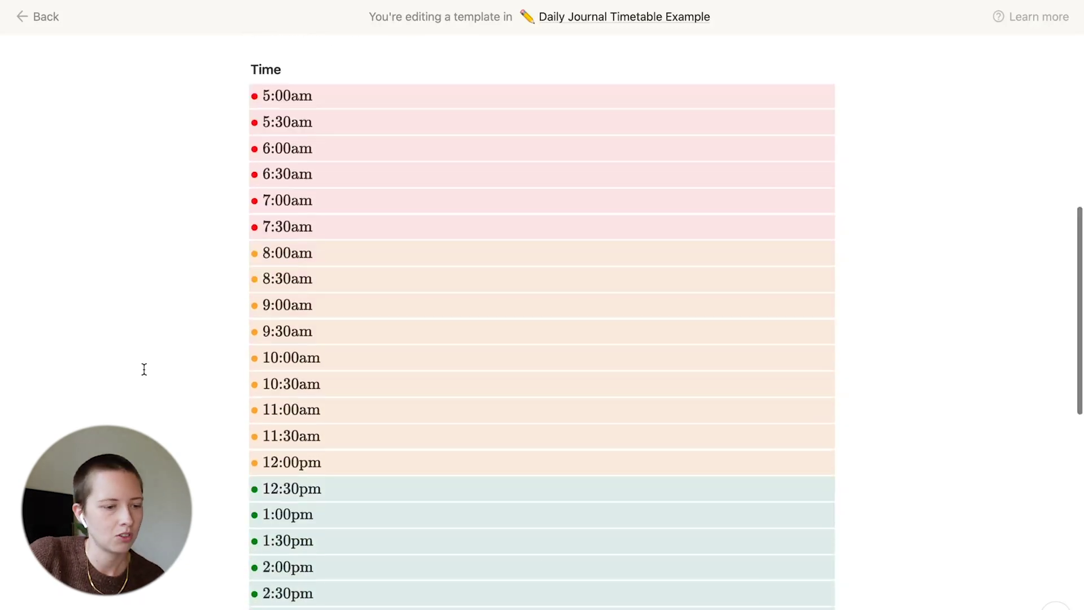
scroll(144, 369, down, 12)
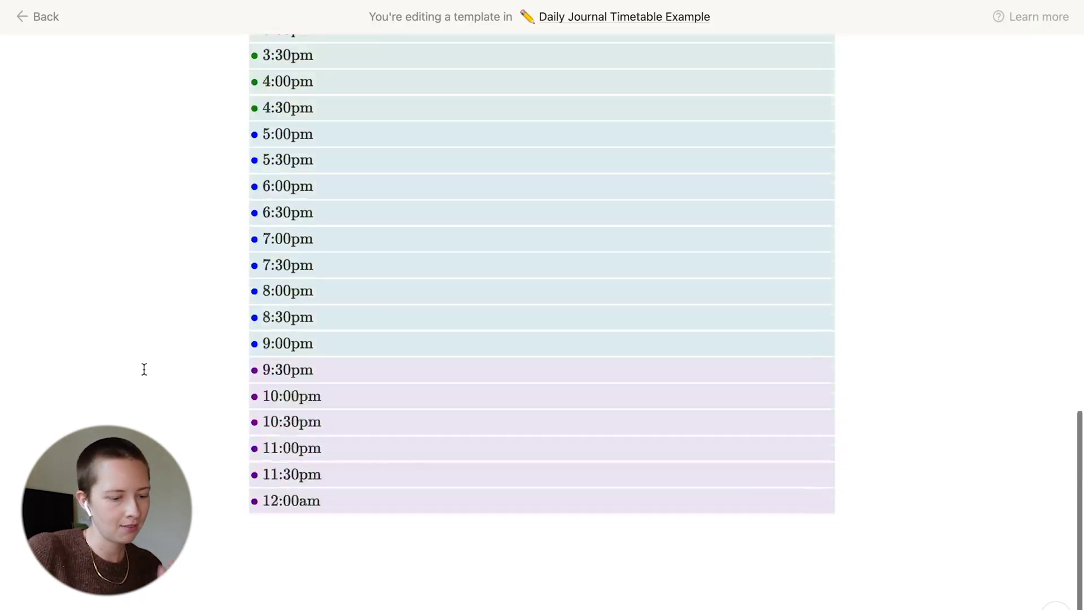
scroll(144, 370, up, 10)
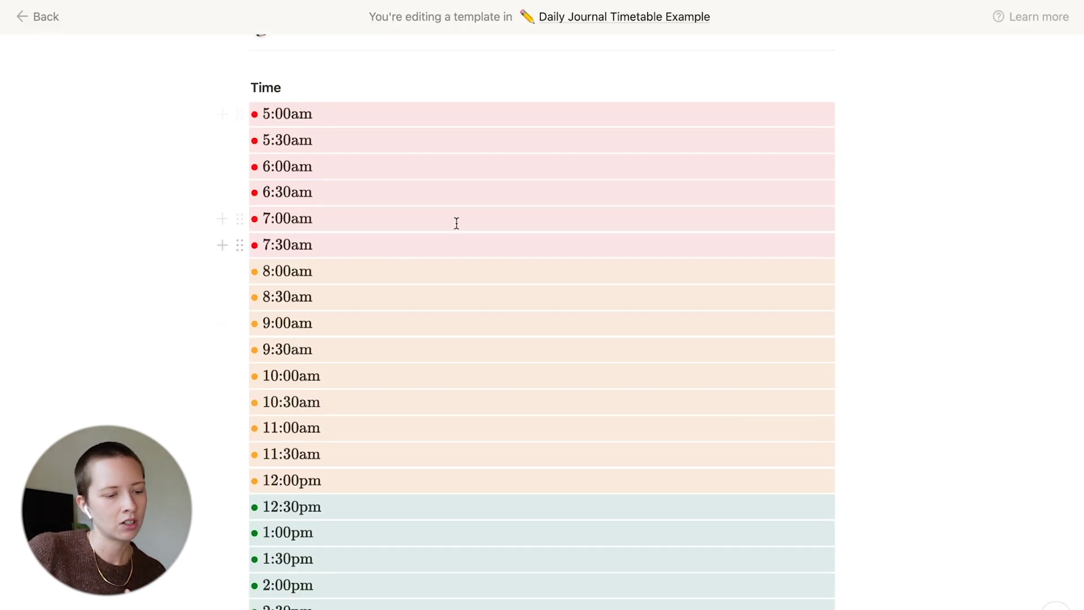
Inspect the 5:00am label's LaTeX, then start an empty line below the 12:00am row
scroll(369, 334, down, 3)
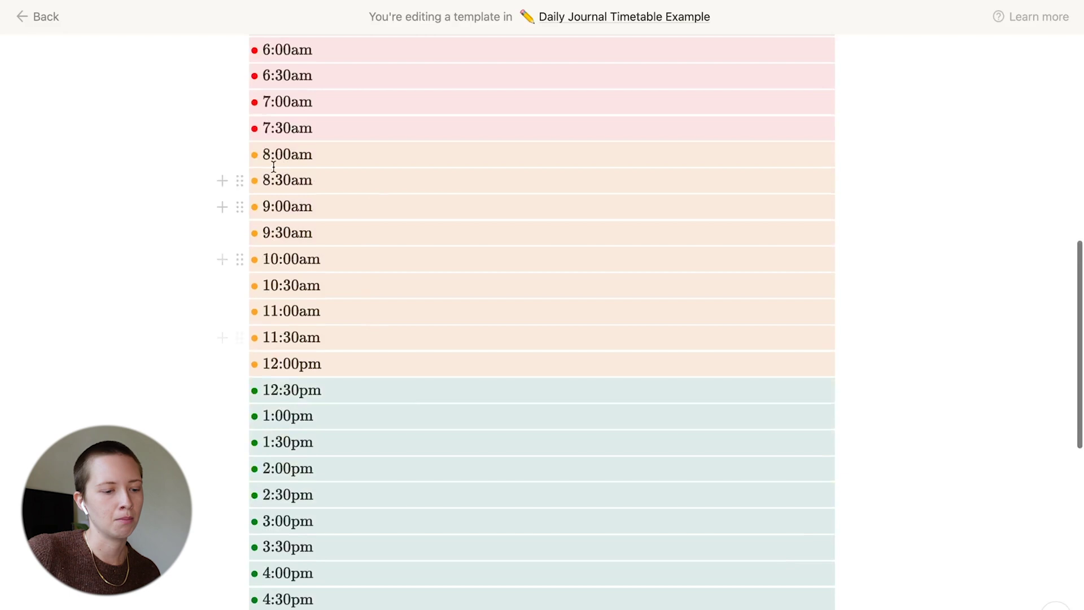
scroll(202, 264, down, 1)
scroll(202, 263, down, 5)
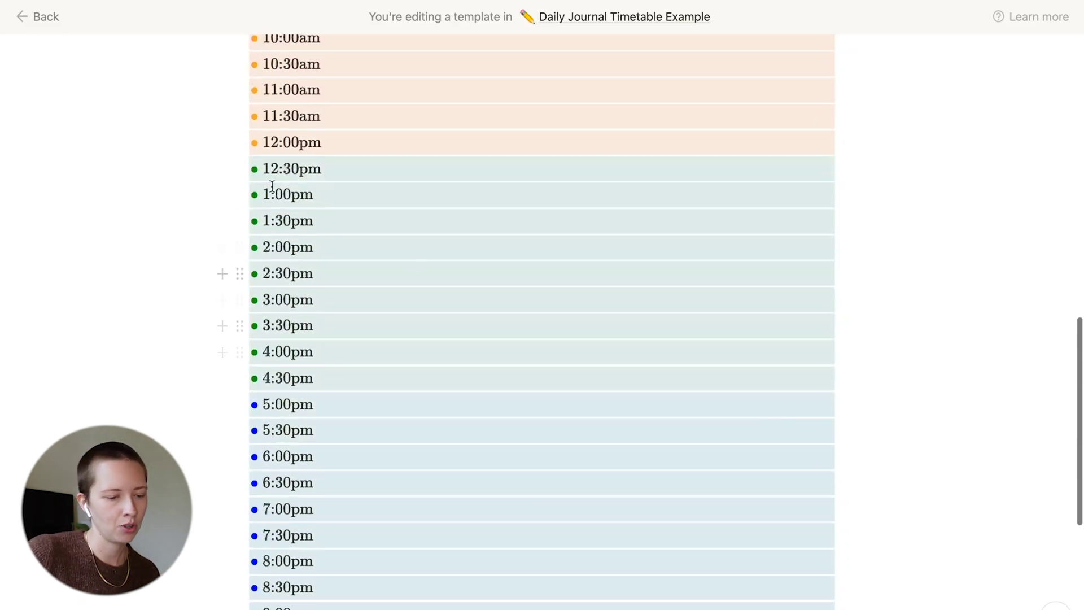
scroll(167, 330, down, 1)
scroll(170, 328, down, 5)
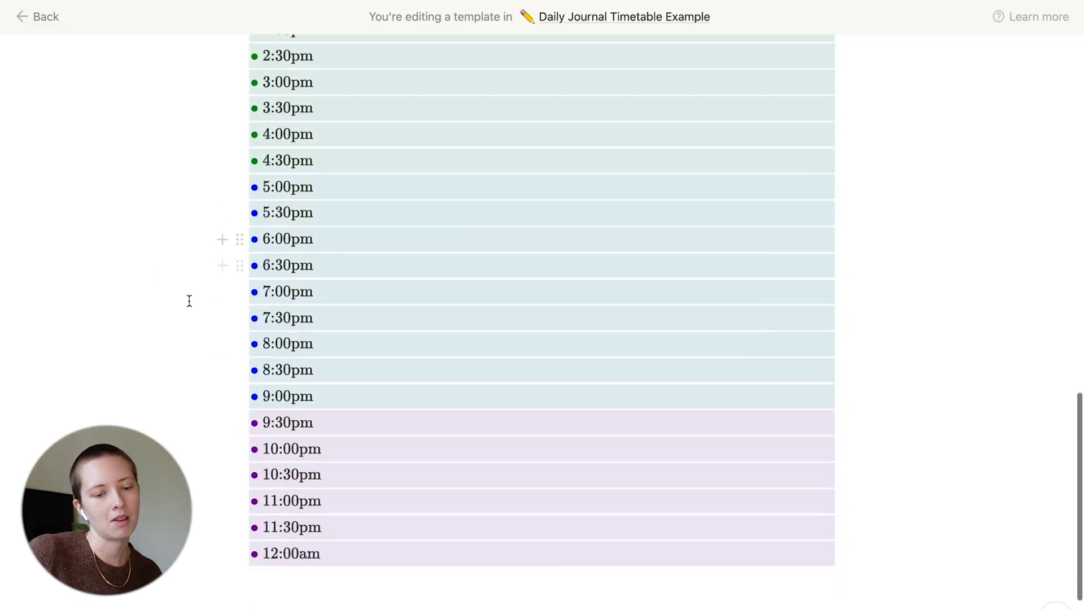
scroll(478, 498, down, 3)
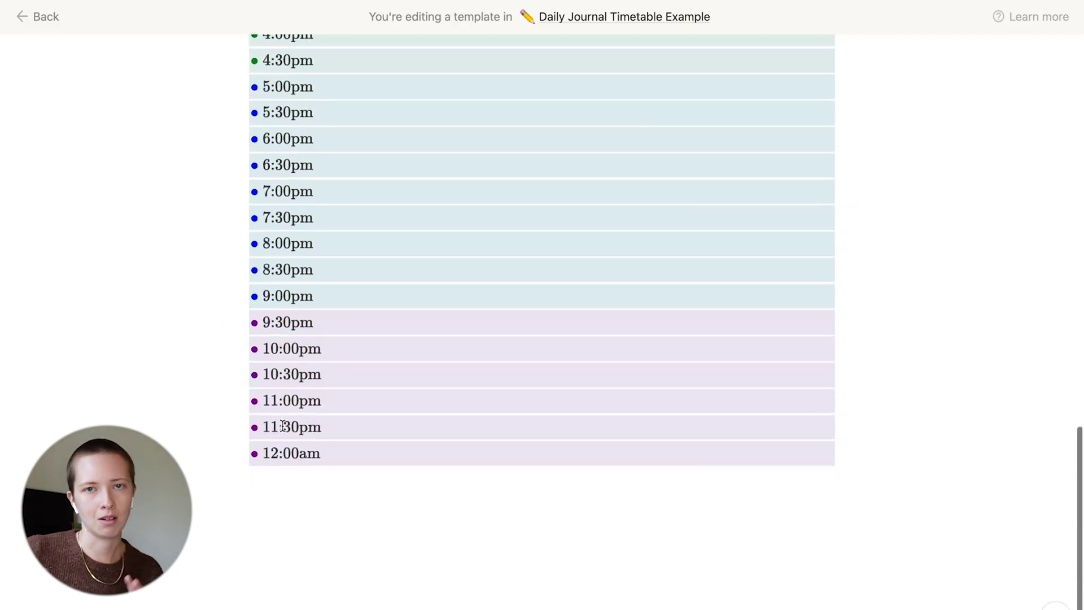
scroll(280, 130, up, 17)
click(280, 130)
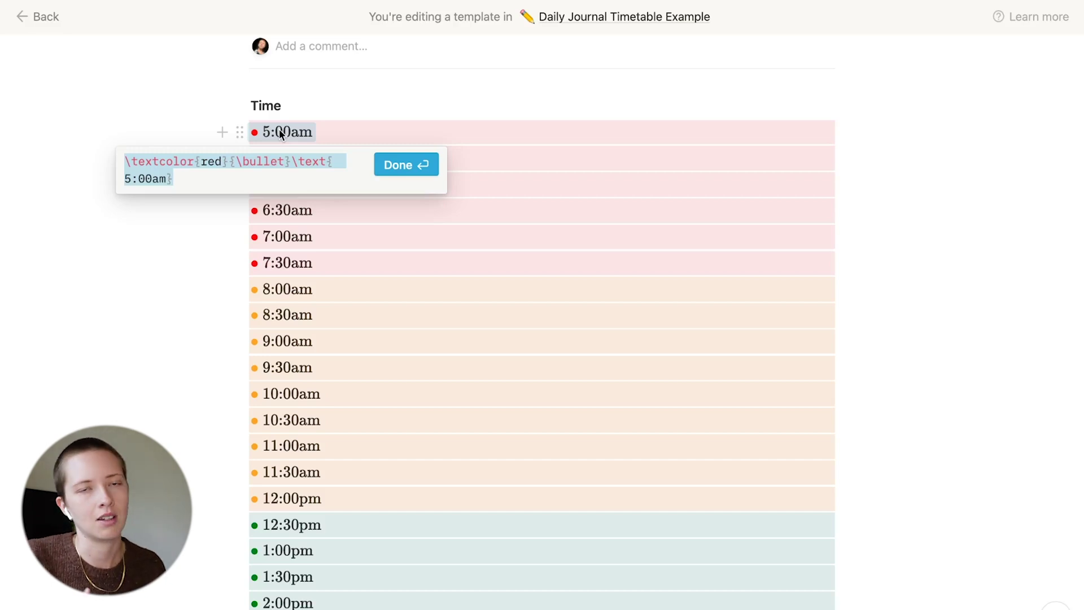
scroll(316, 254, down, 15)
click(340, 329)
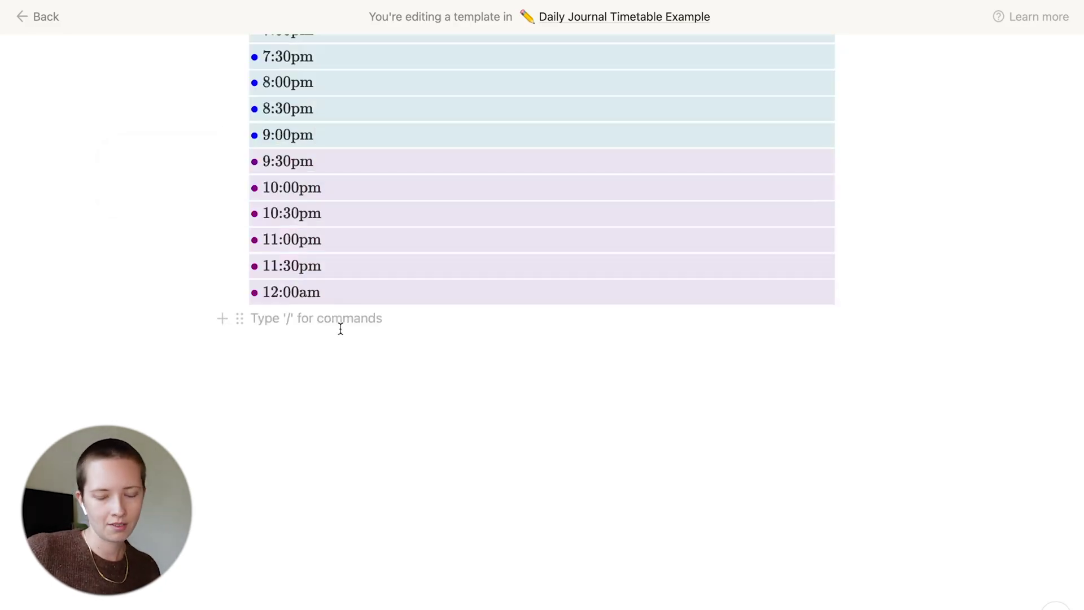
Insert a 'New Time' template button whose template swaps the to-do for a $$...$$ inline equation
text(/)
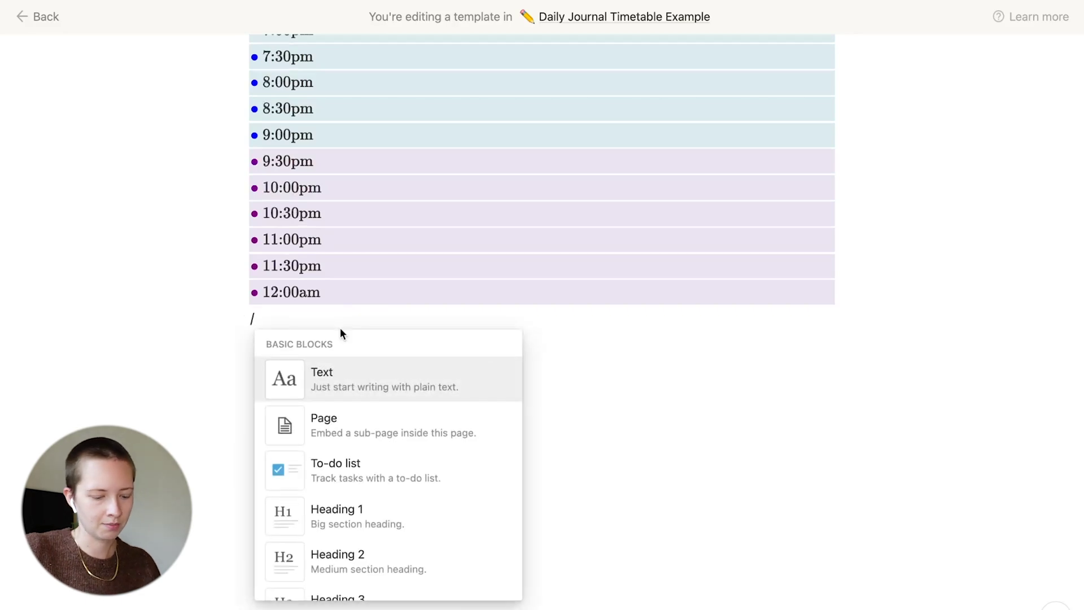
text(template)
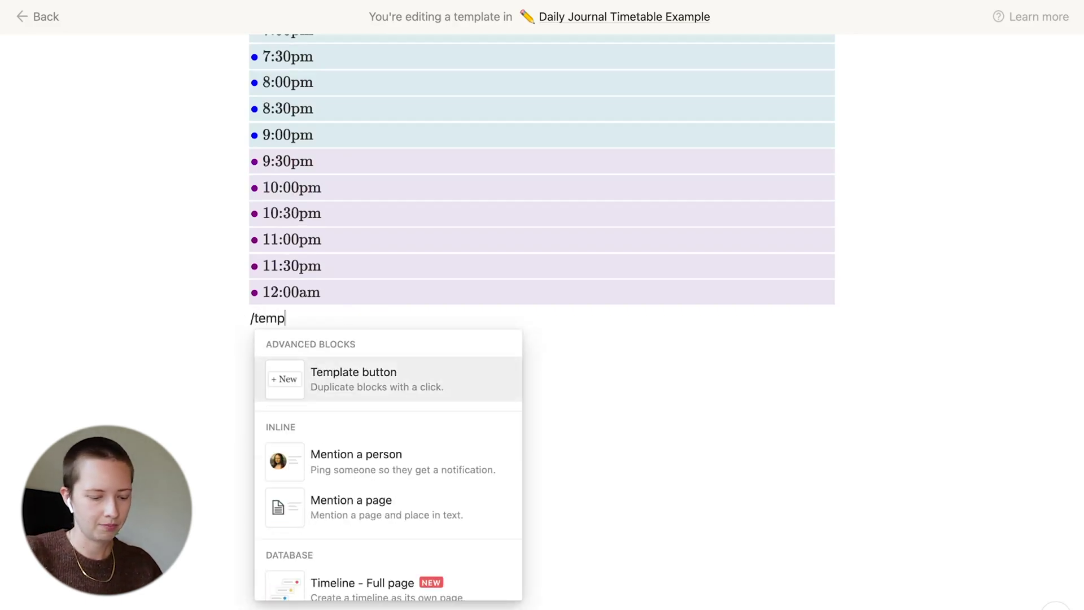
click(379, 380)
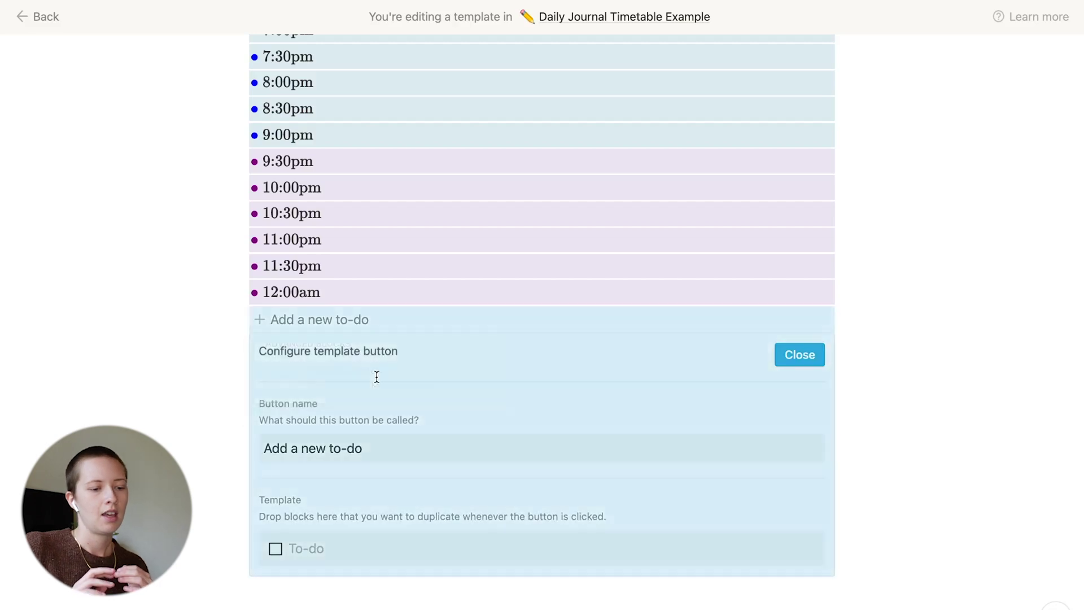
scroll(339, 339, down, 3)
drag(375, 300, 264, 300)
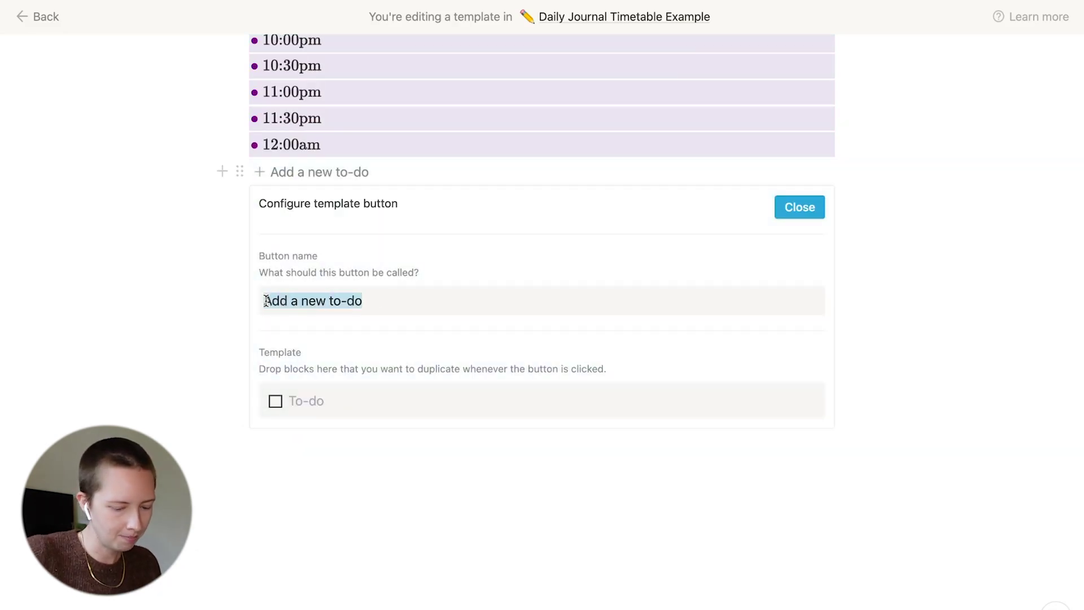
text(New Time)
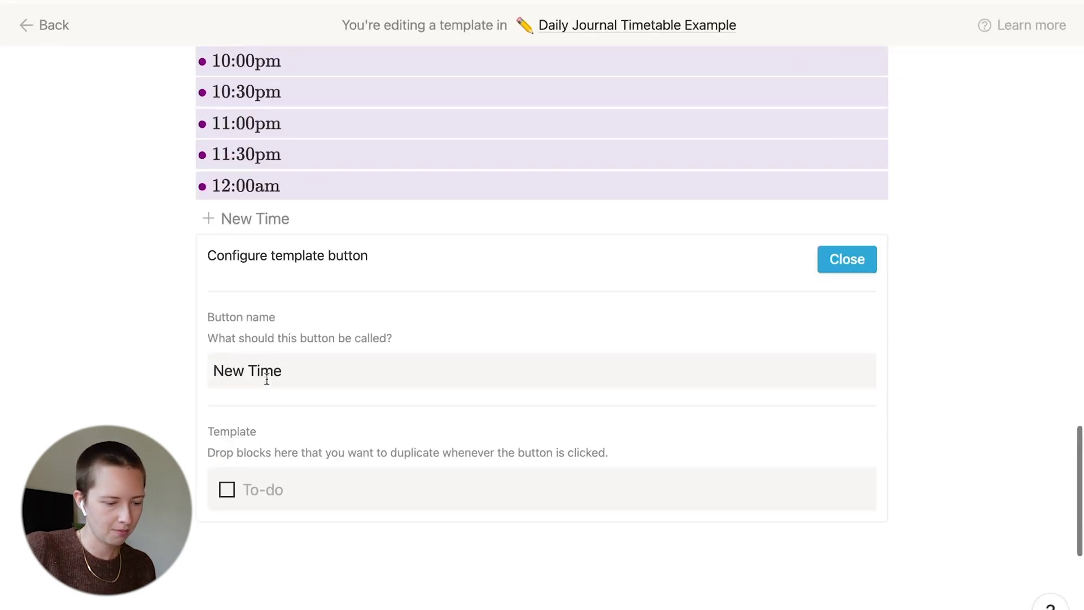
key(Tab)
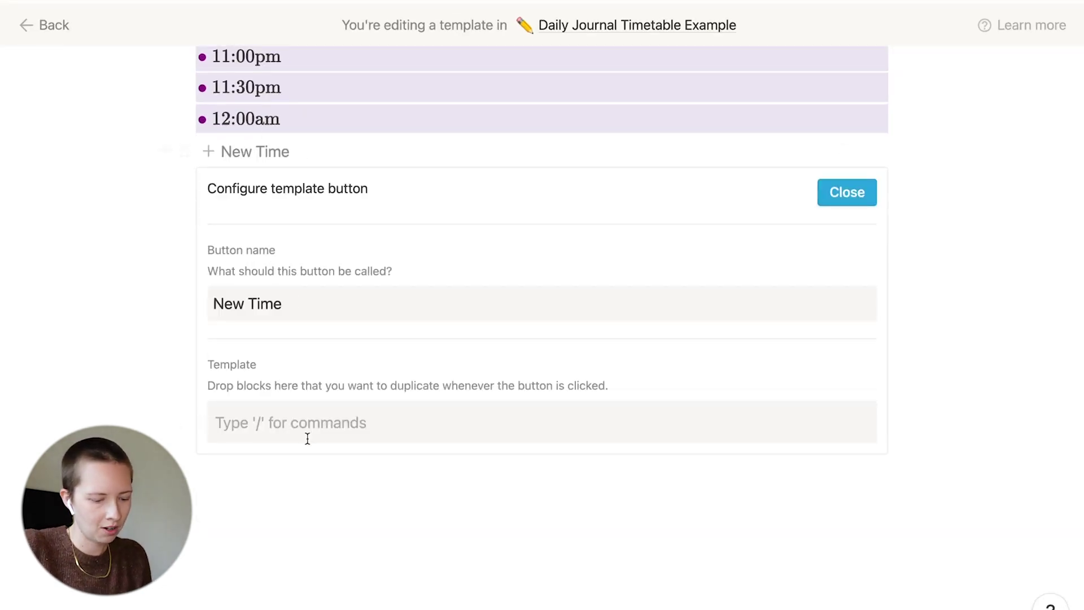
text($$...)
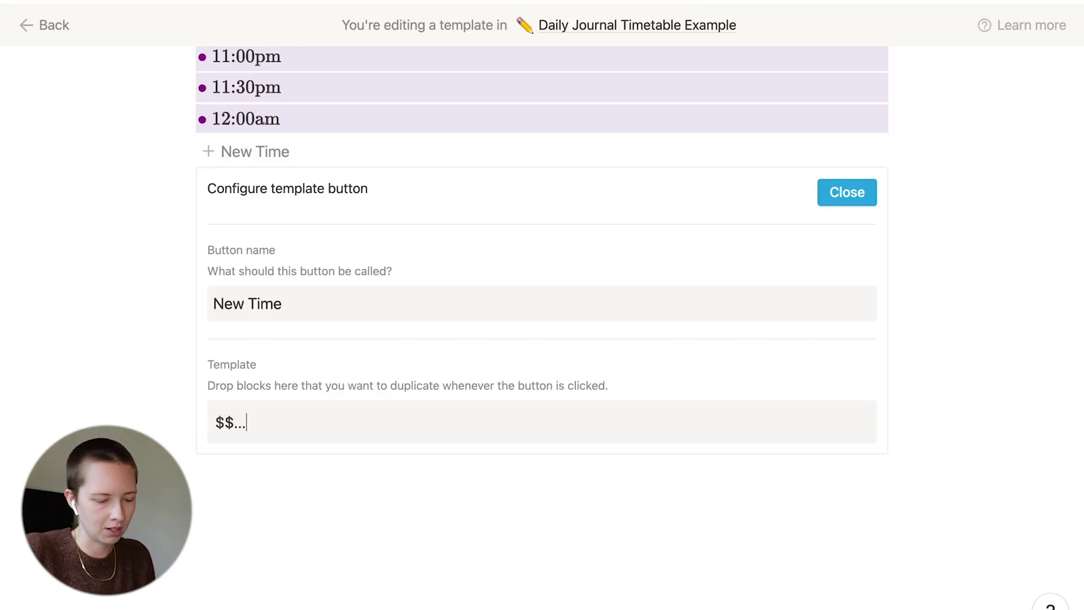
text($$)
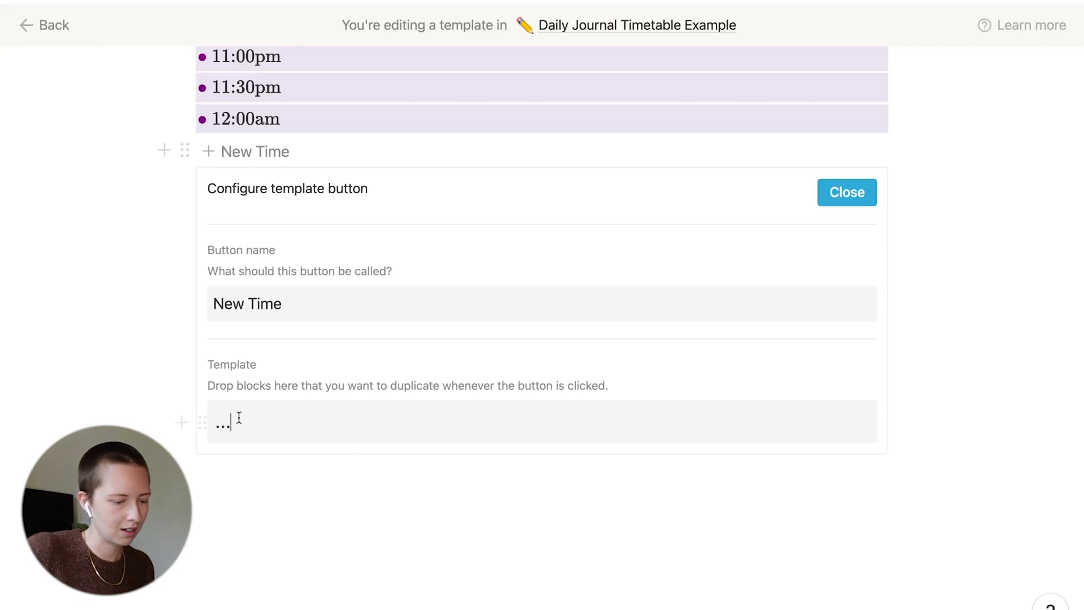
click(223, 424)
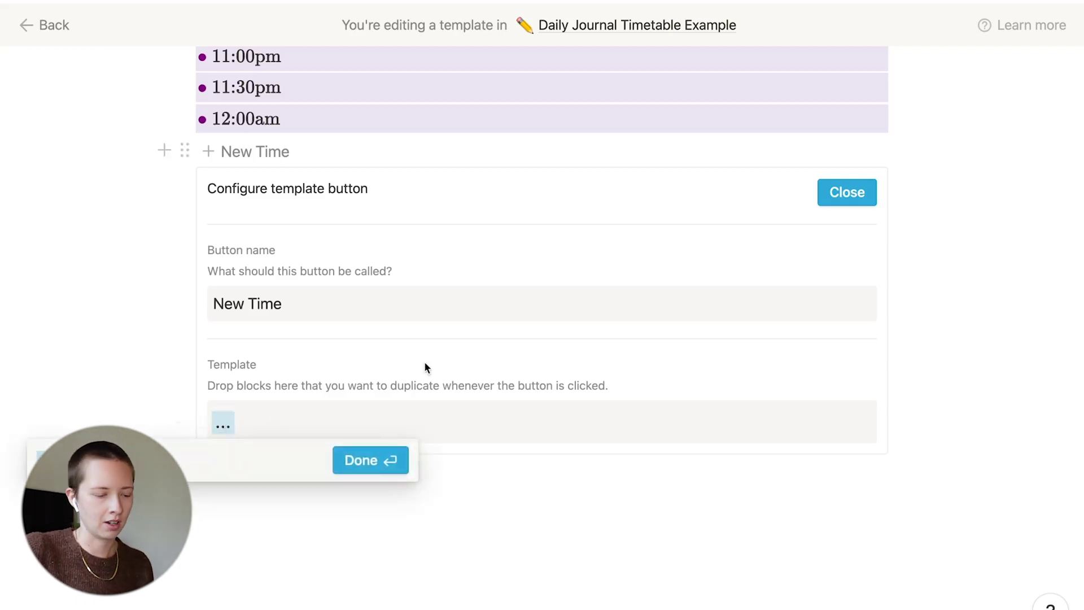
Set the template equation to \textcolor{teal}{\bullet}\text{12:30am} and finish configuring New Time
key(BackSpace)
text(\)
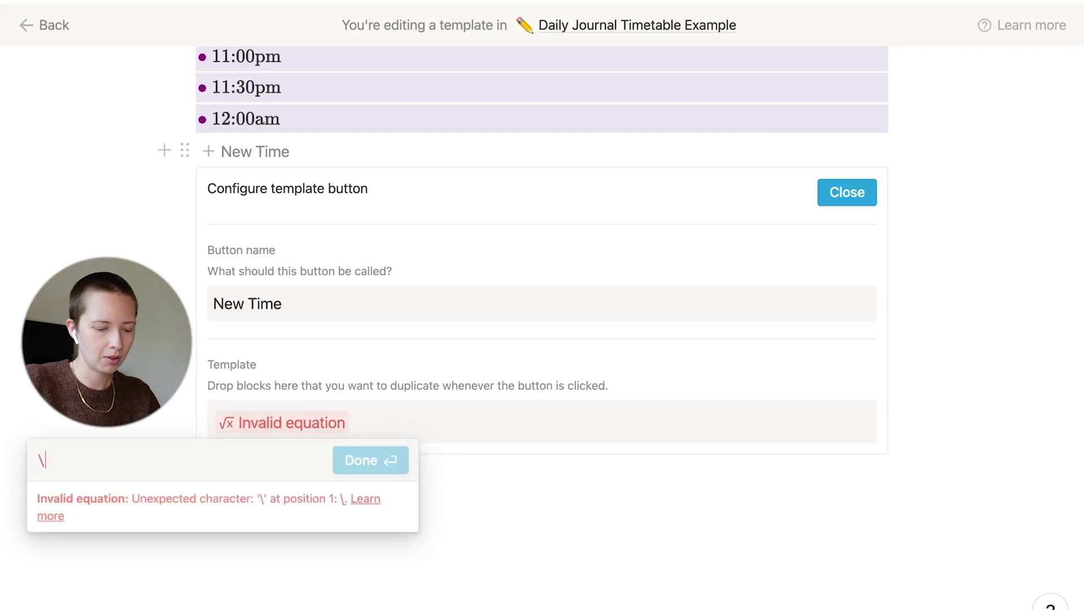
text(textcolor{})
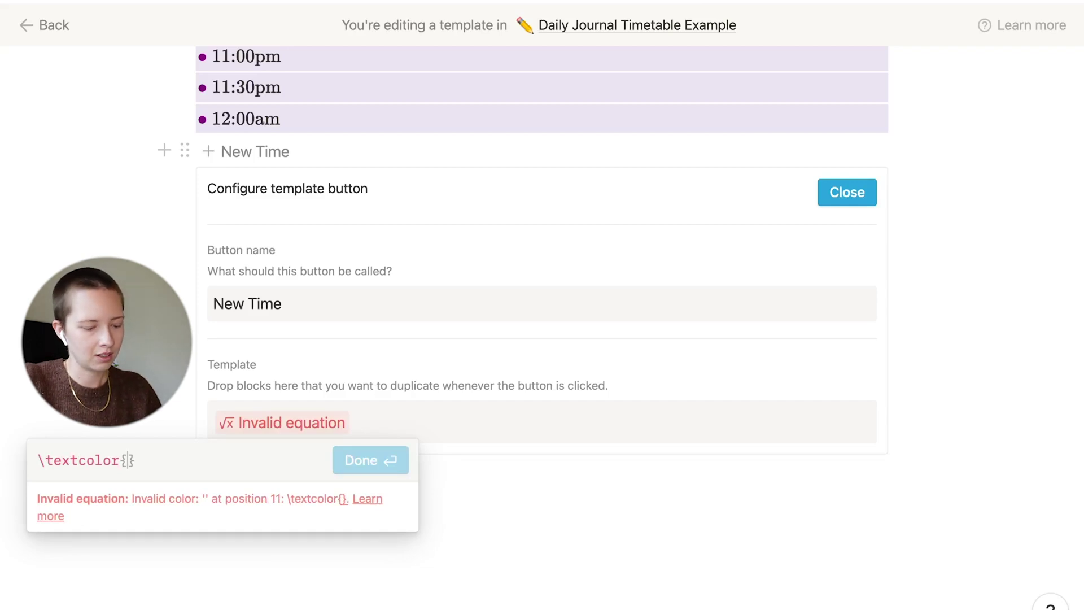
text(teal})
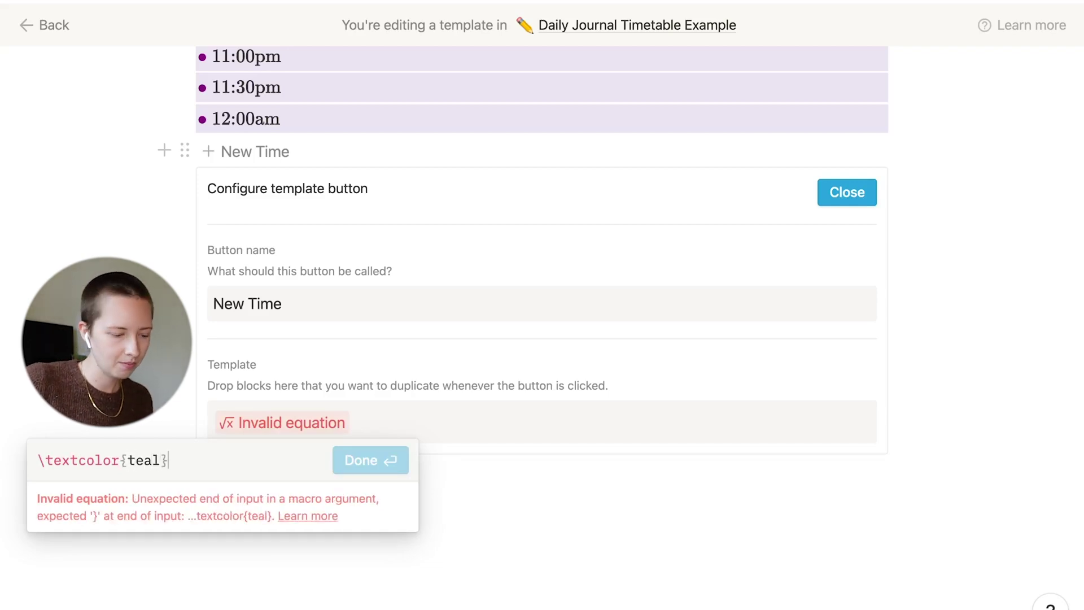
text({\)
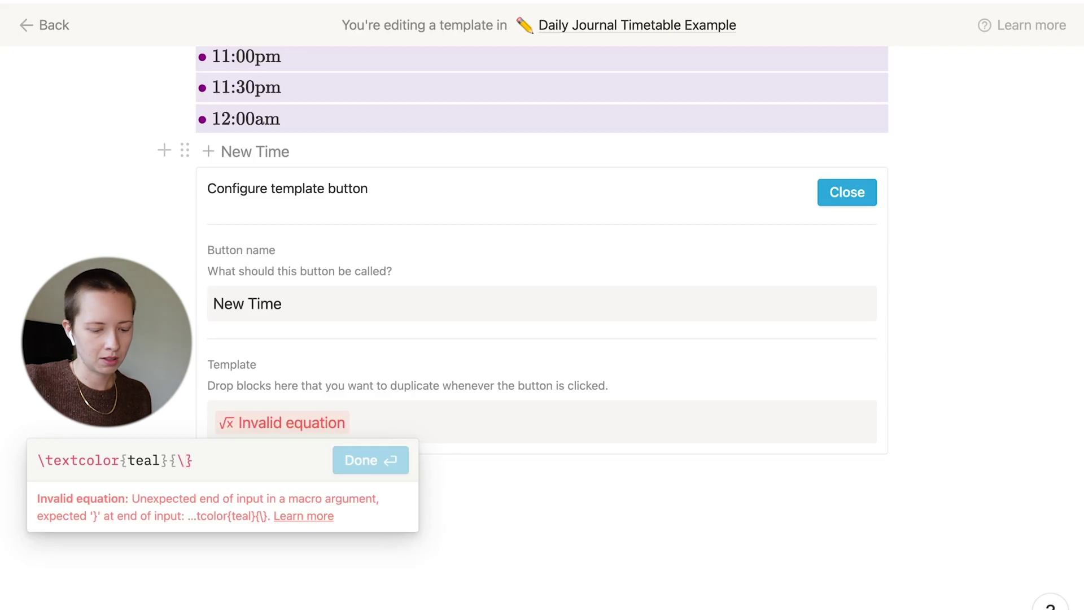
text(bullet)
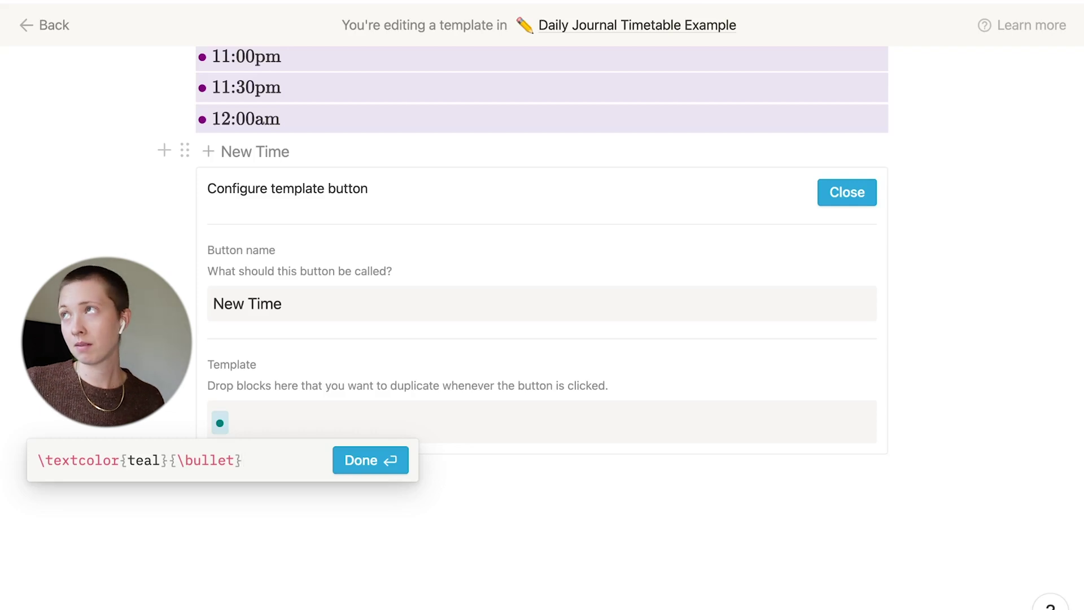
text(ext)
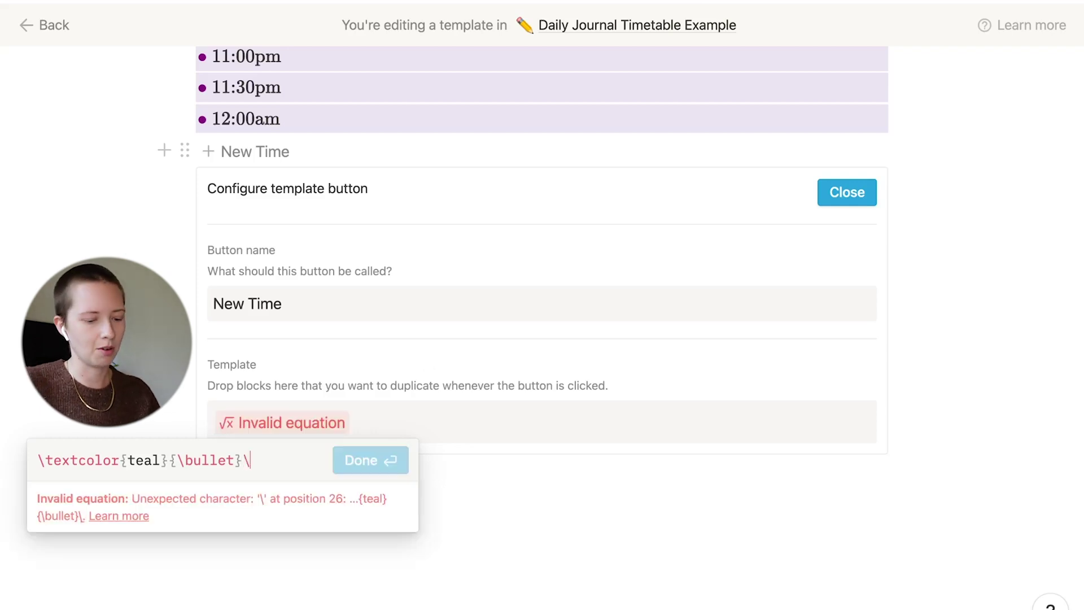
text({})
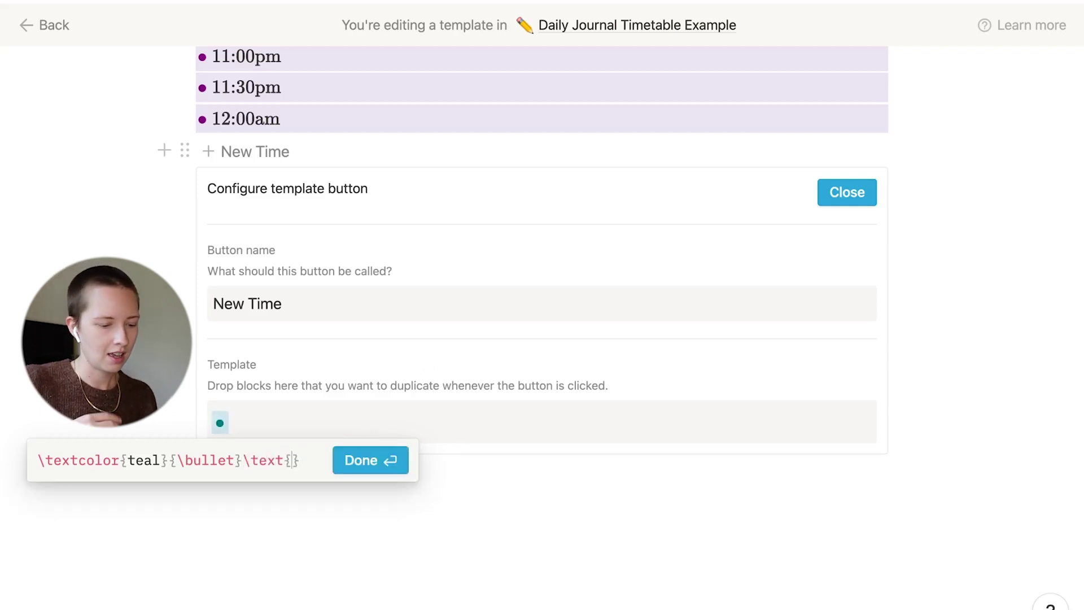
text( 8)
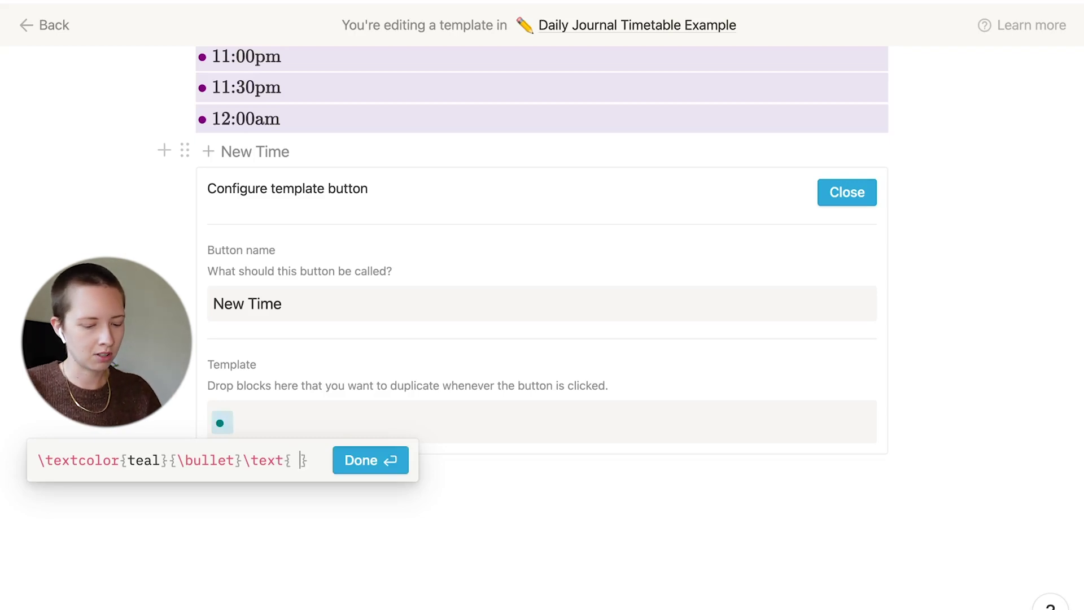
key(BackSpace)
text(12:30am)
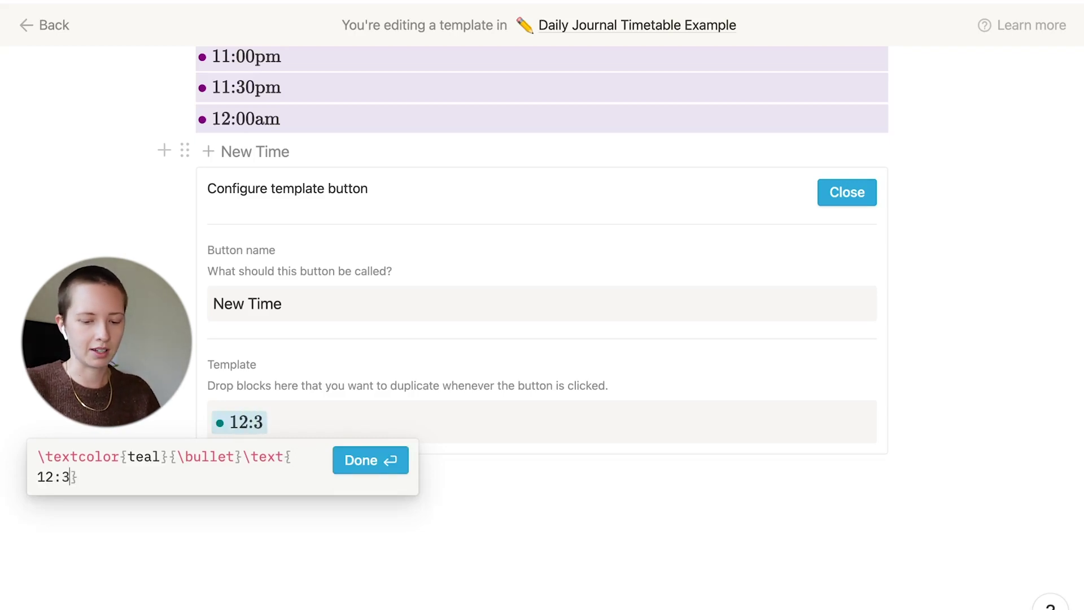
click(397, 455)
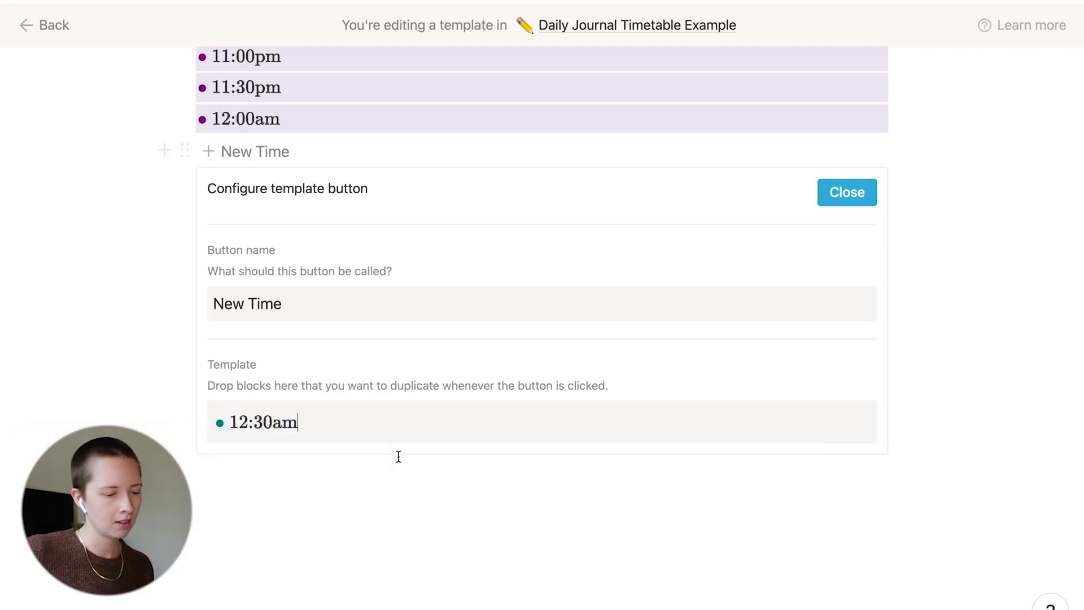
click(862, 194)
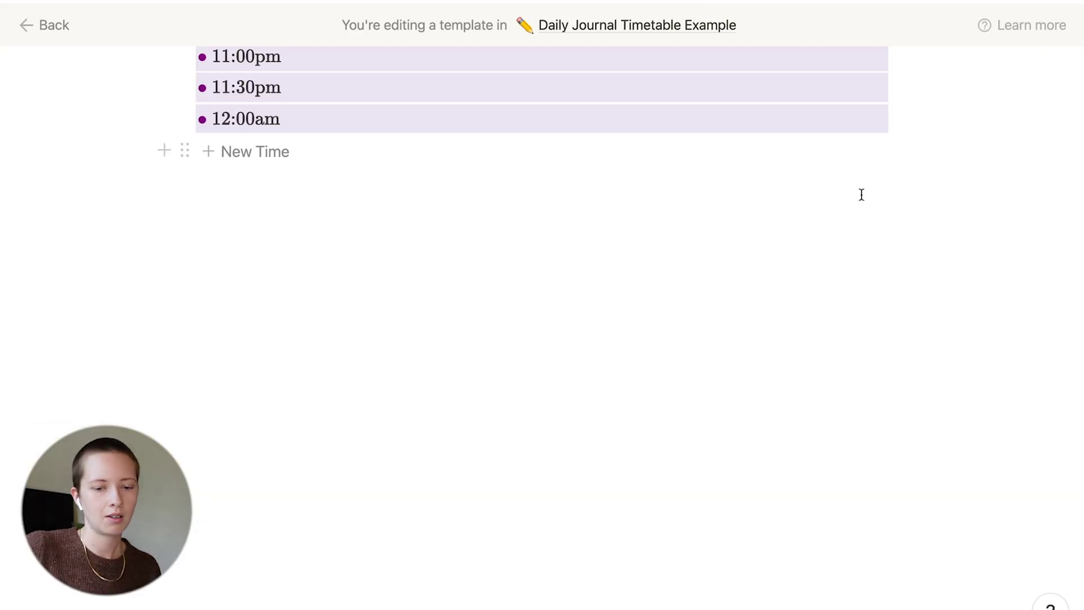
Test the New Time button by adding three 12:30am entries and inspecting their equation
click(263, 154)
click(264, 154)
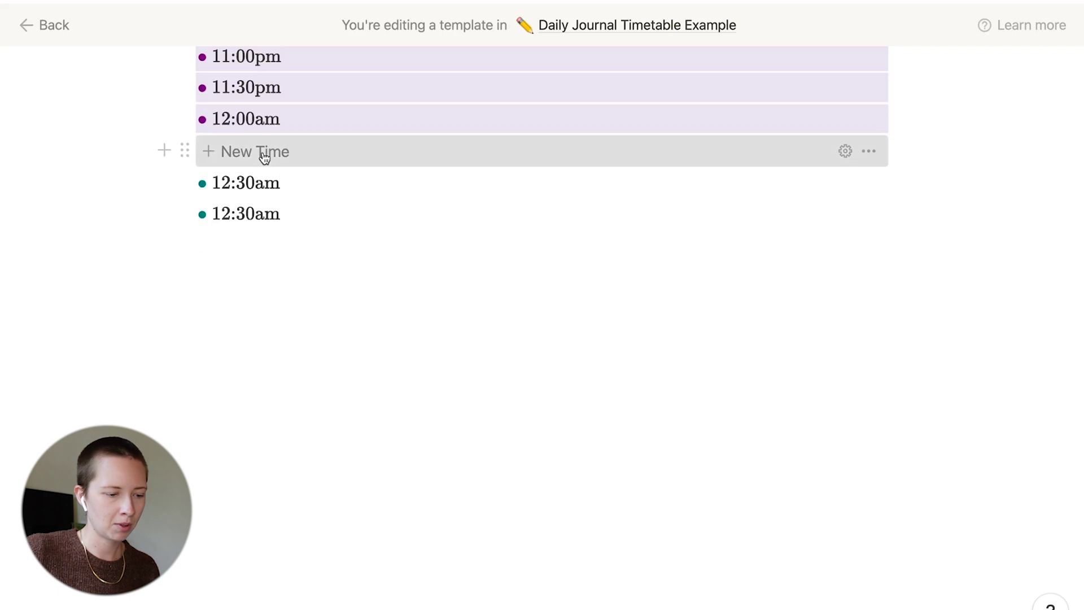
click(263, 155)
drag(109, 177, 300, 213)
click(256, 218)
click(205, 249)
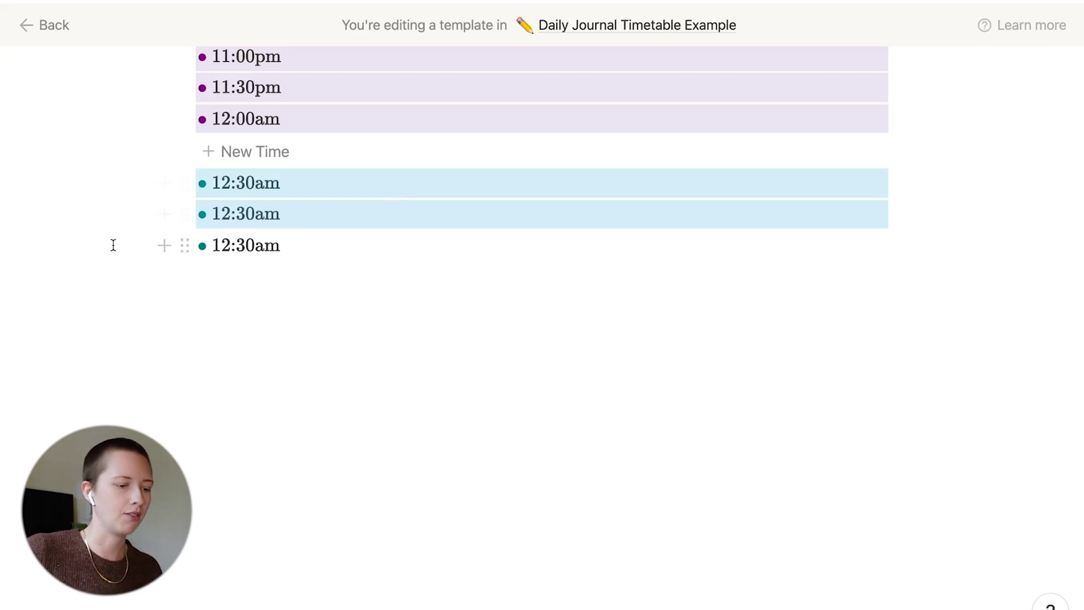
click(97, 244)
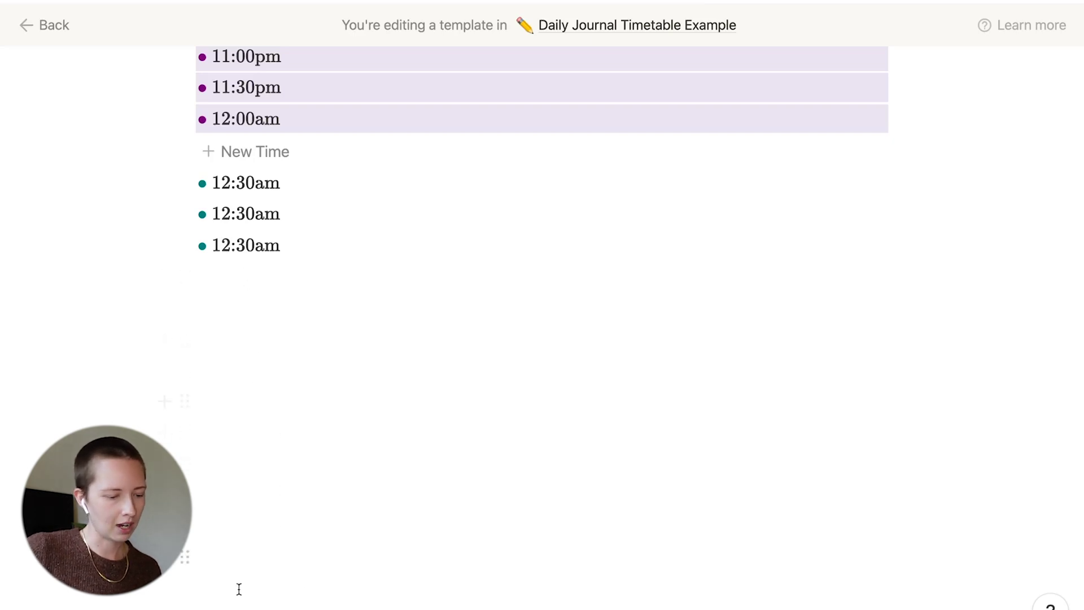
Delete the extra 12:30am rows, restore two with undo, and add one more entry
drag(237, 562, 216, 208)
key(BackSpace)
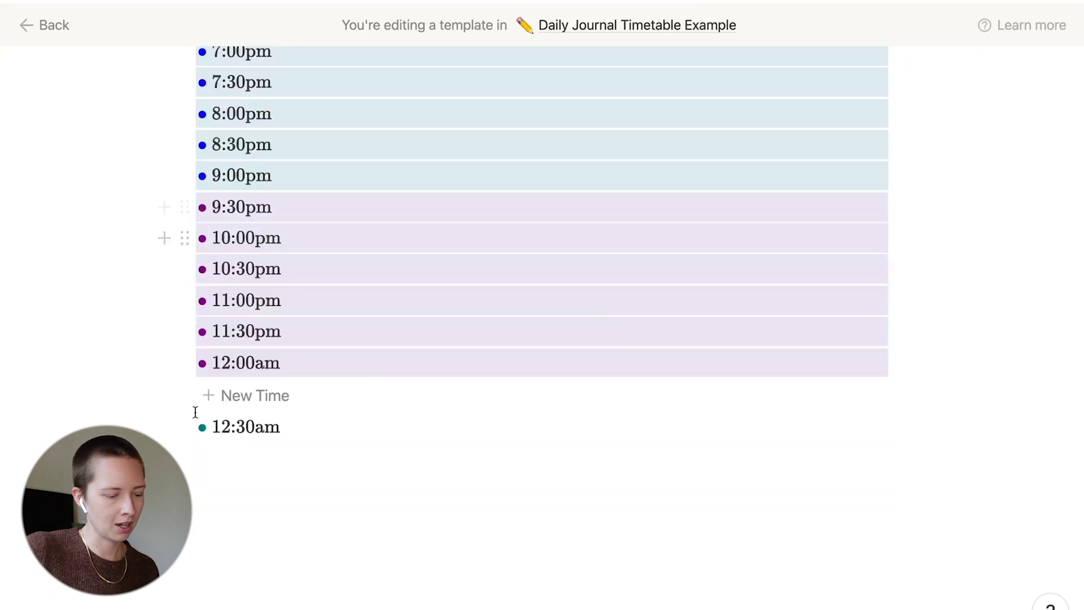
click(182, 428)
click(252, 313)
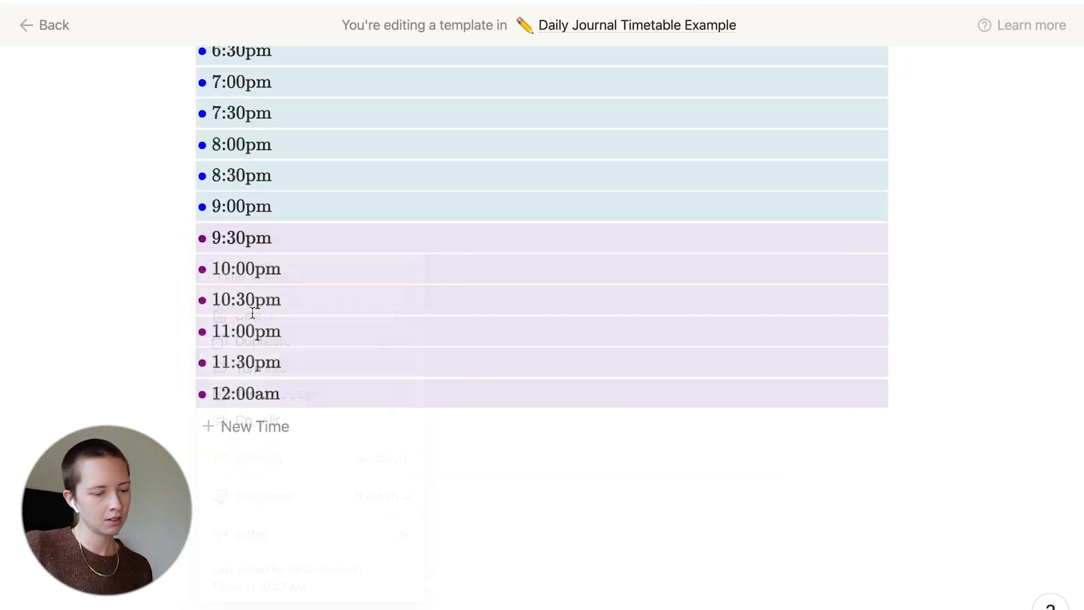
key(ctrl+z)
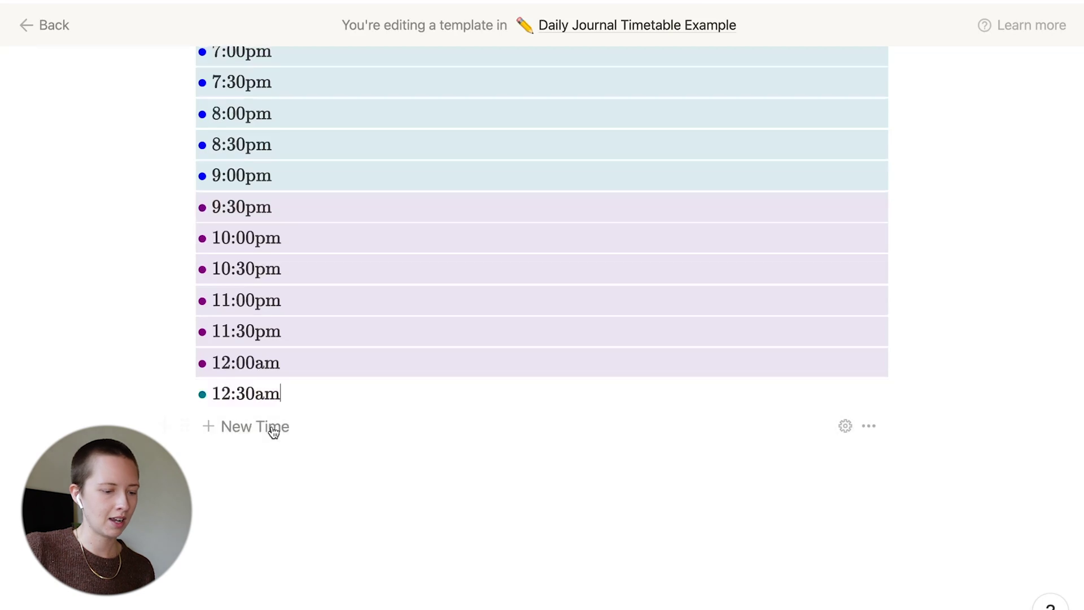
key(ctrl+z)
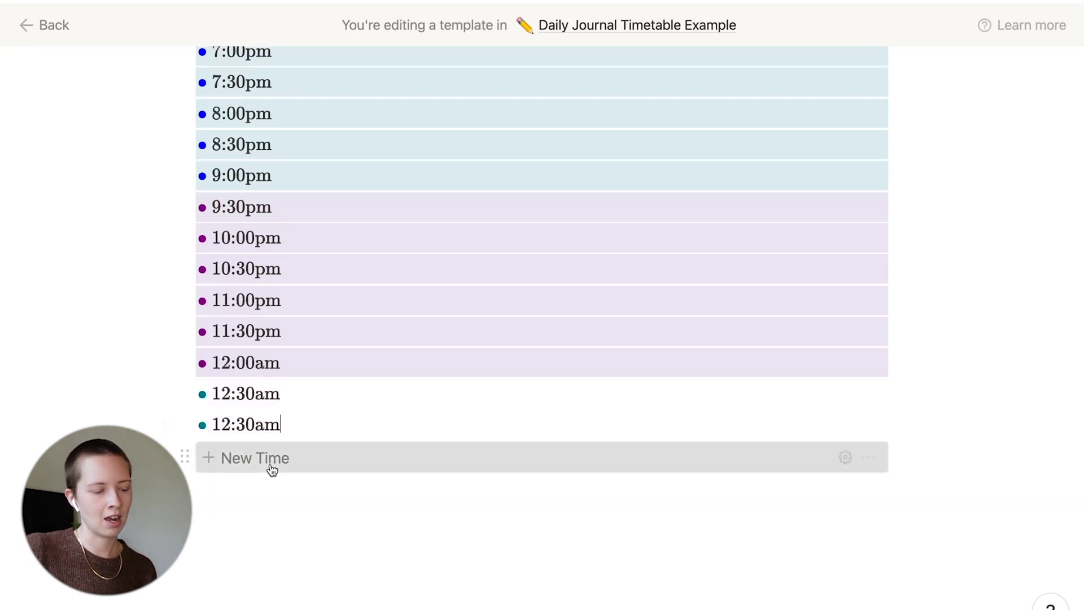
click(272, 468)
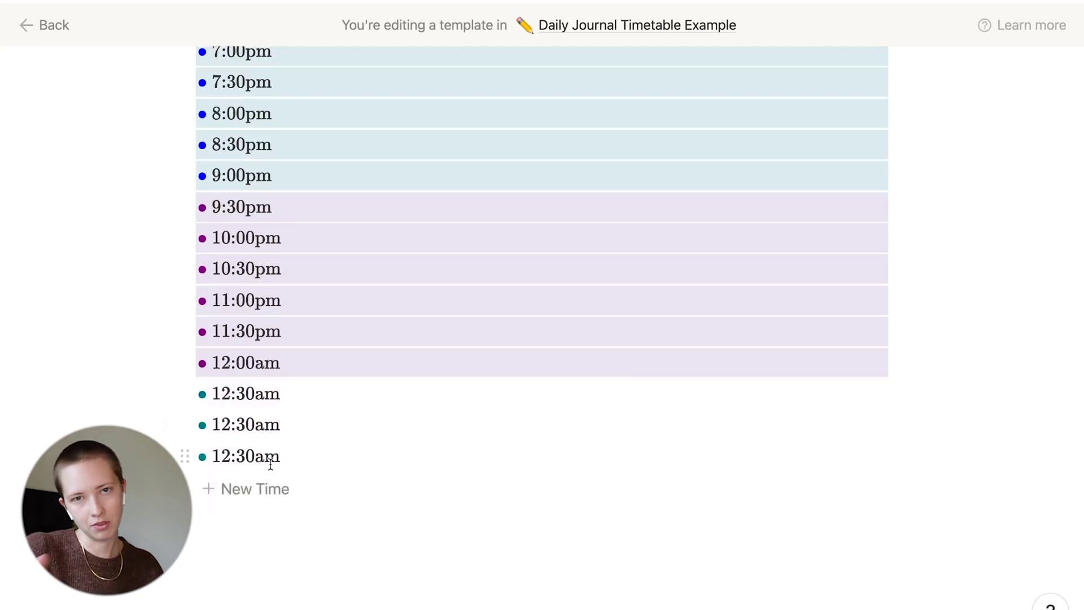
scroll(244, 285, up, 20)
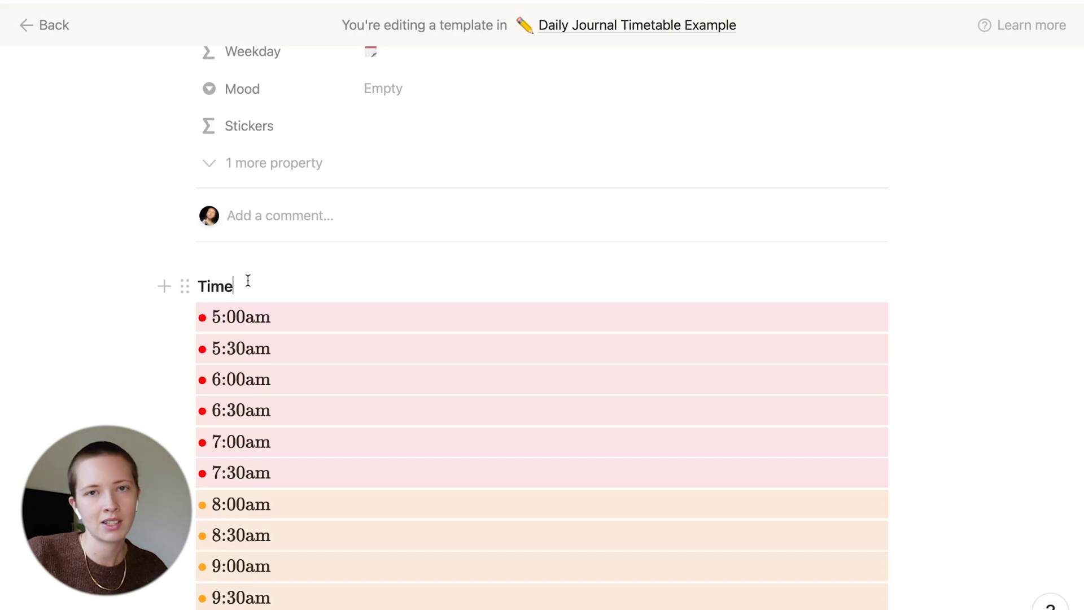
Duplicate the Time heading into a right-hand column and rename the copy 'Event'
key(Escape)
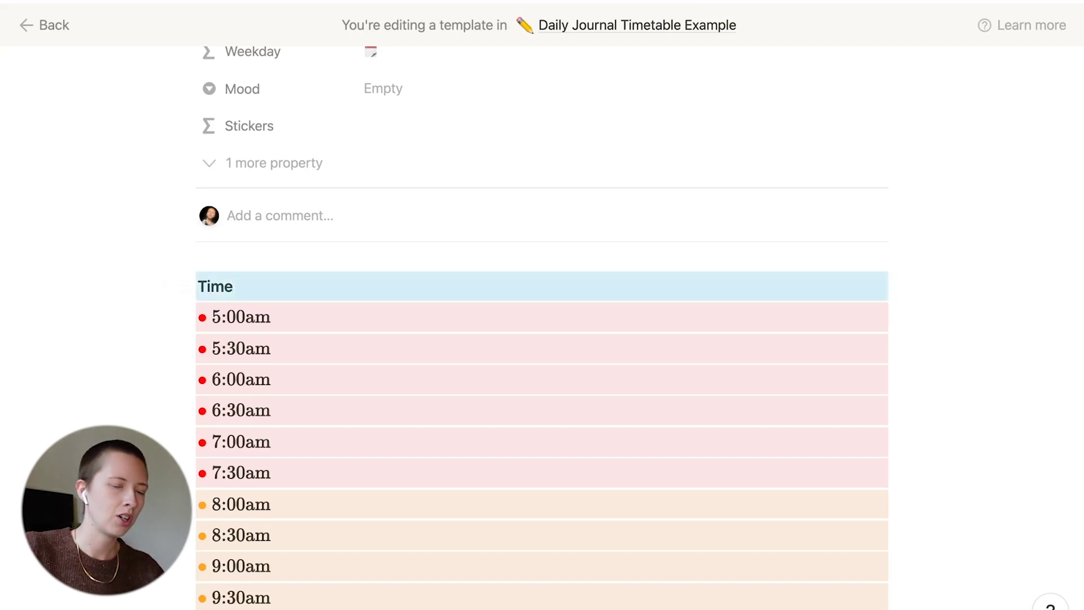
key(super+d)
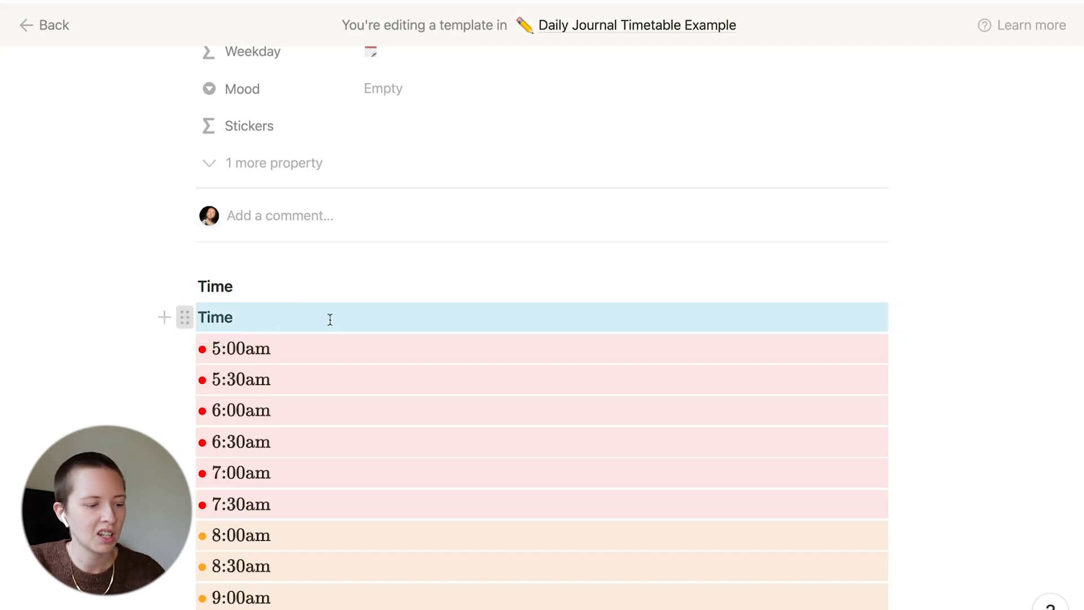
drag(182, 318, 893, 283)
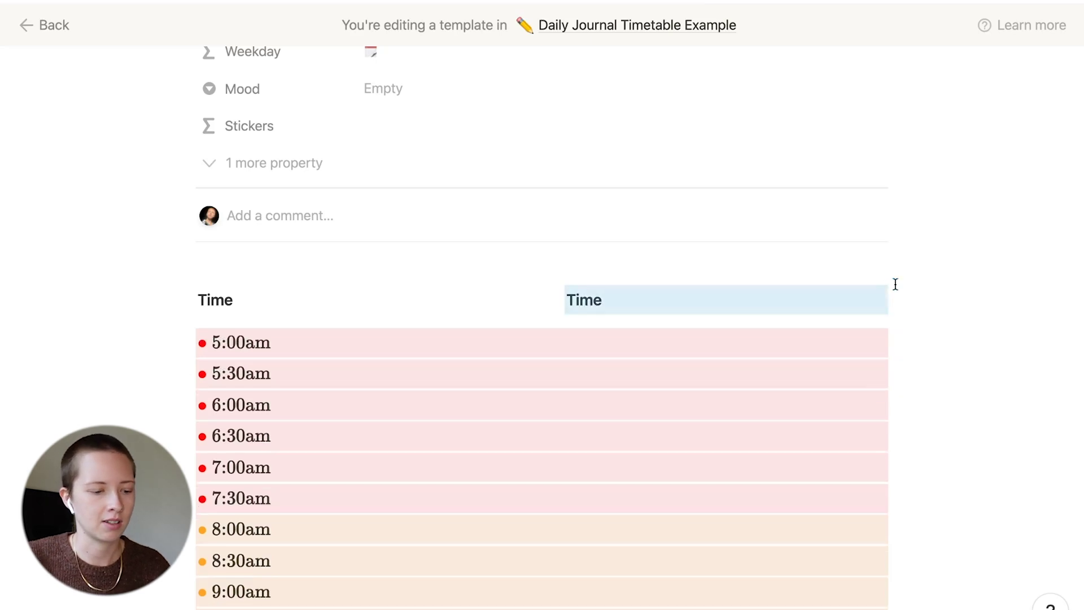
click(676, 303)
key(BackSpace)
key(BackSpace)
key(BackSpace)
key(BackSpace)
text(Event)
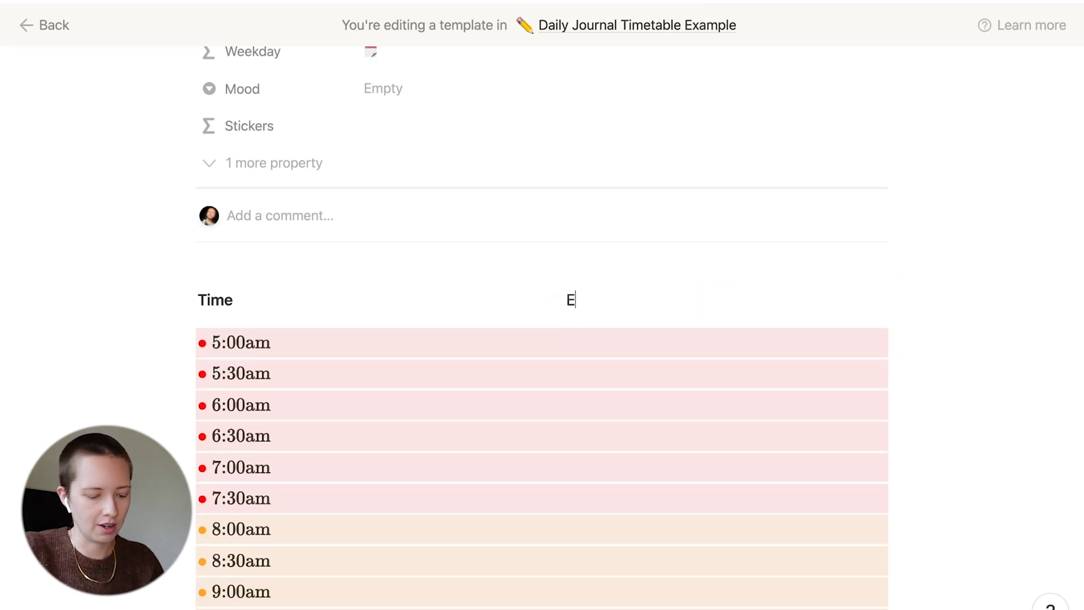
key(BackSpace)
key(BackSpace)
key(BackSpace)
key(BackSpace)
key(BackSpace)
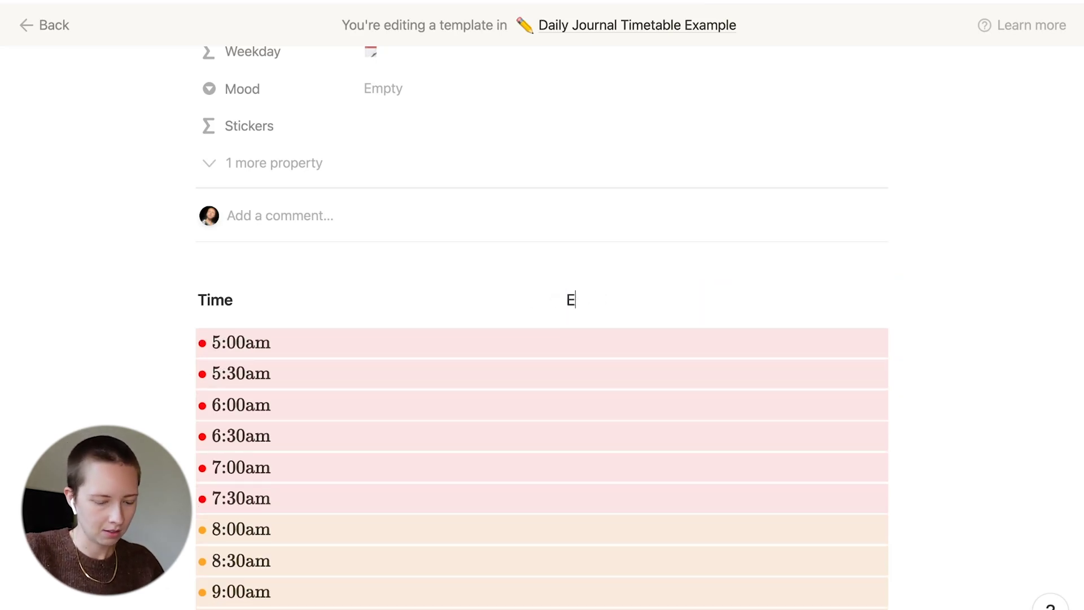
text(Event)
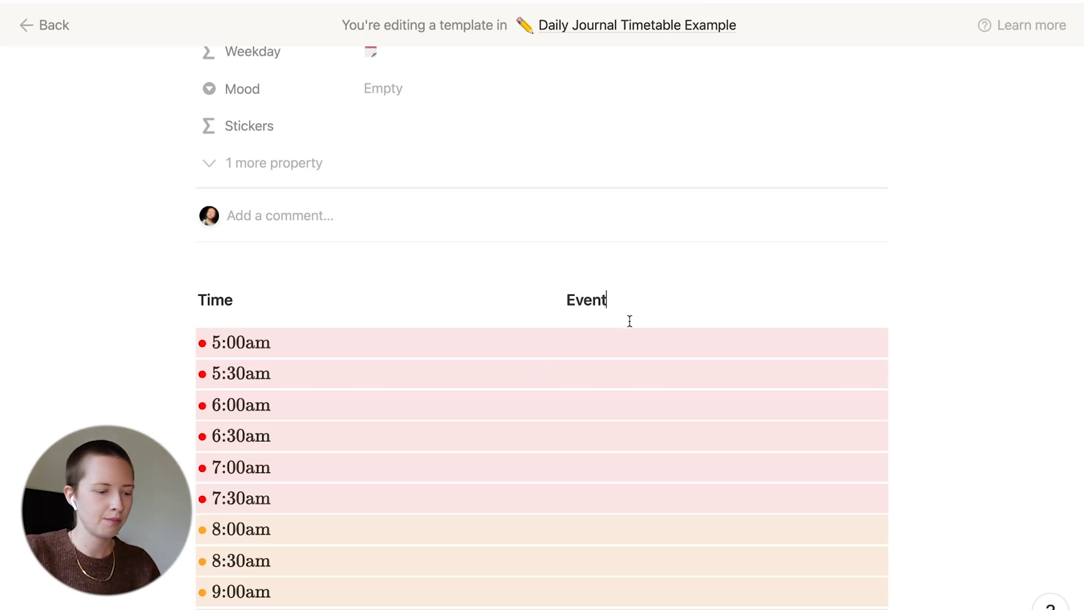
drag(122, 343, 438, 545)
Move the time slot rows under the Time heading and narrow the Time column
scroll(438, 545, up, 10)
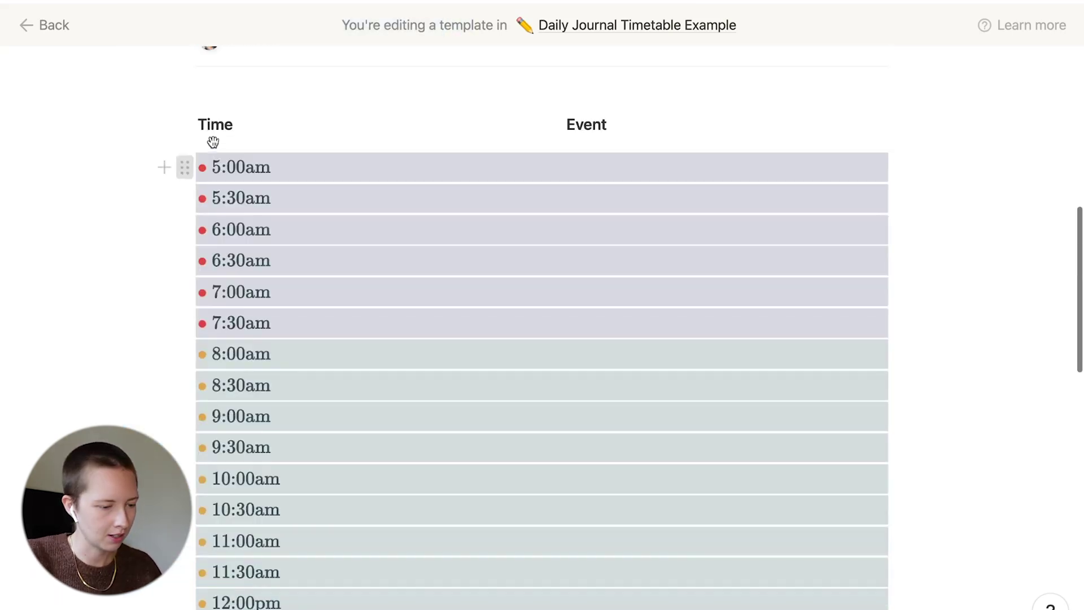
drag(213, 138, 217, 142)
click(540, 298)
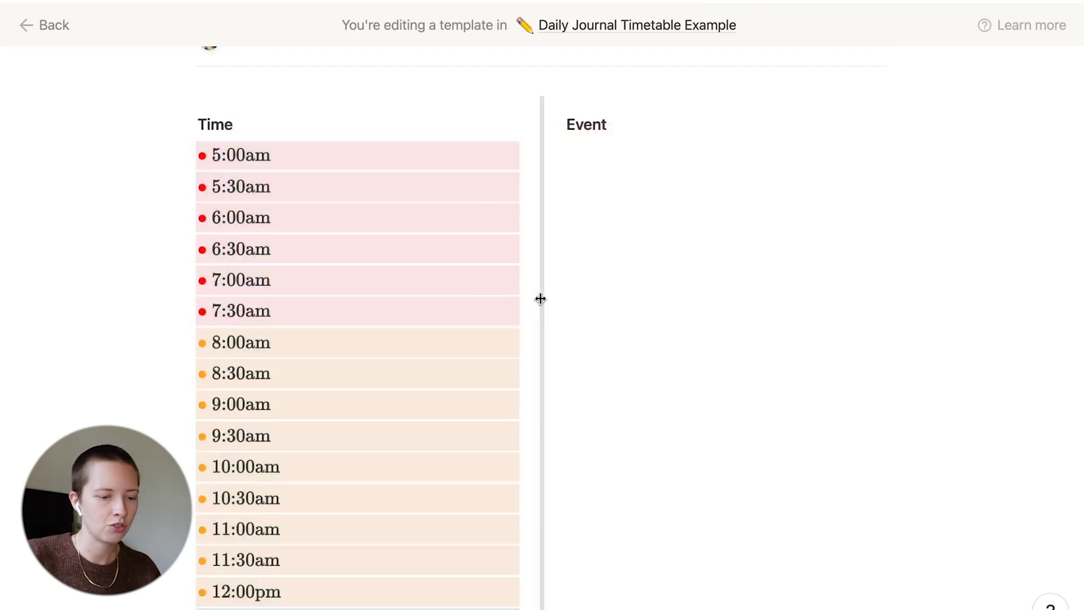
drag(540, 298, 313, 293)
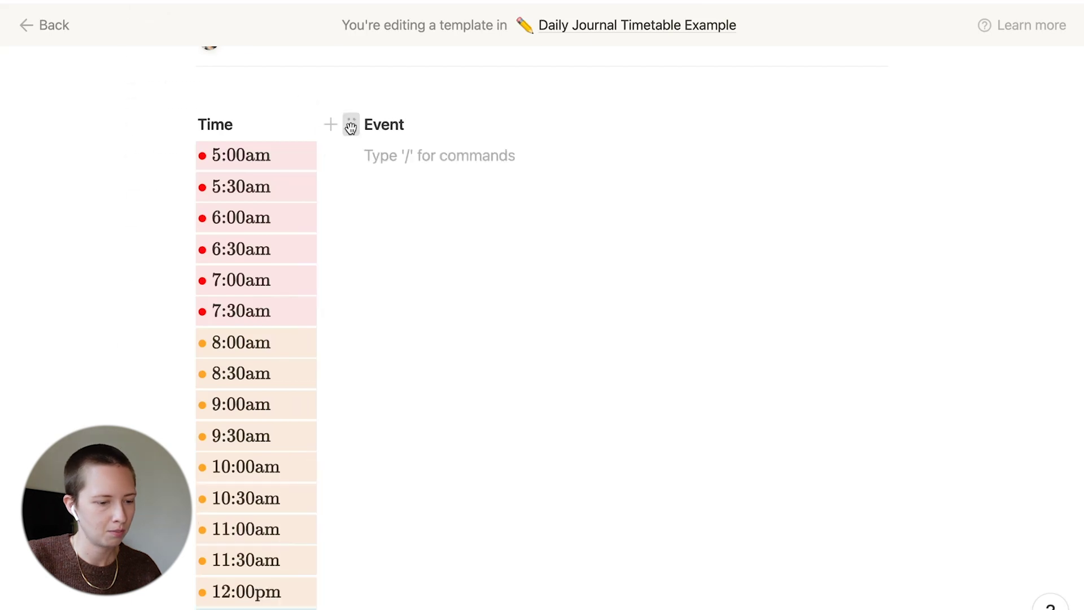
Give the Event heading a red background and start a new block beneath it
click(351, 126)
mouse_move(232, 275)
scroll(439, 395, down, 1)
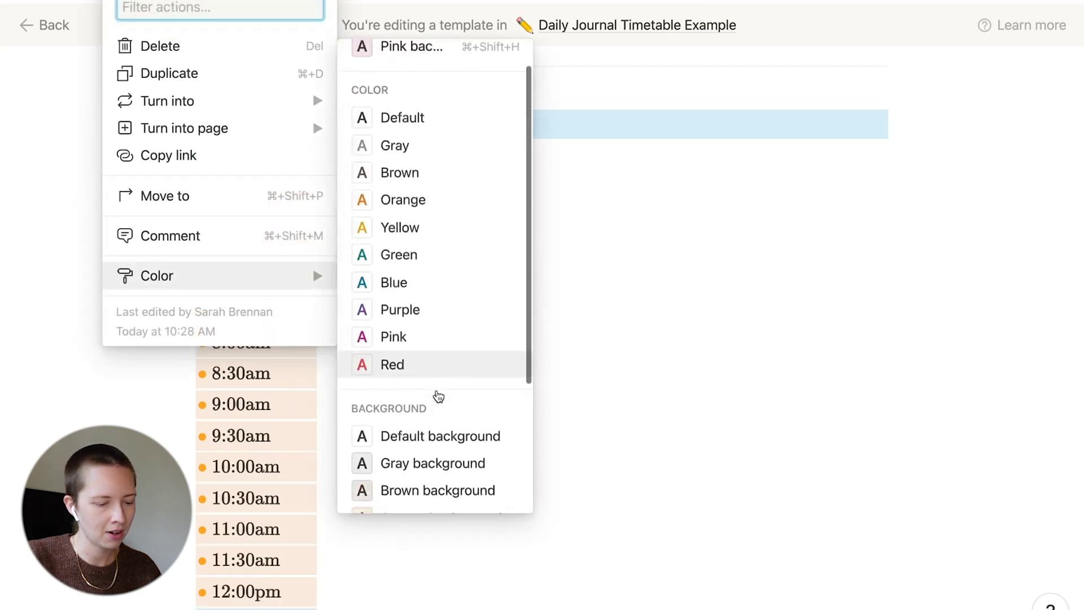
scroll(439, 395, down, 3)
click(435, 492)
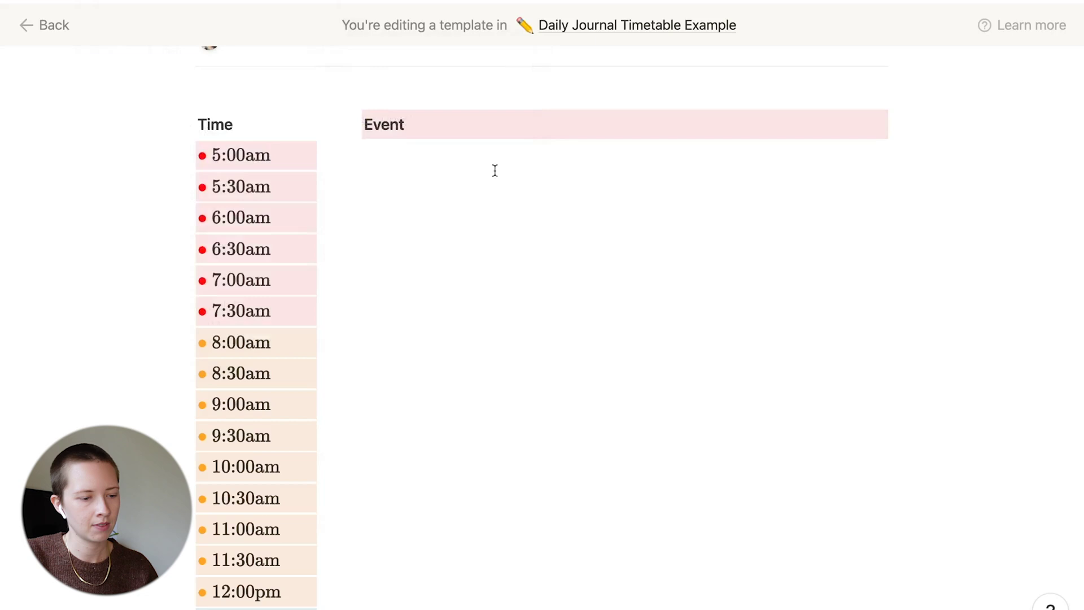
click(494, 170)
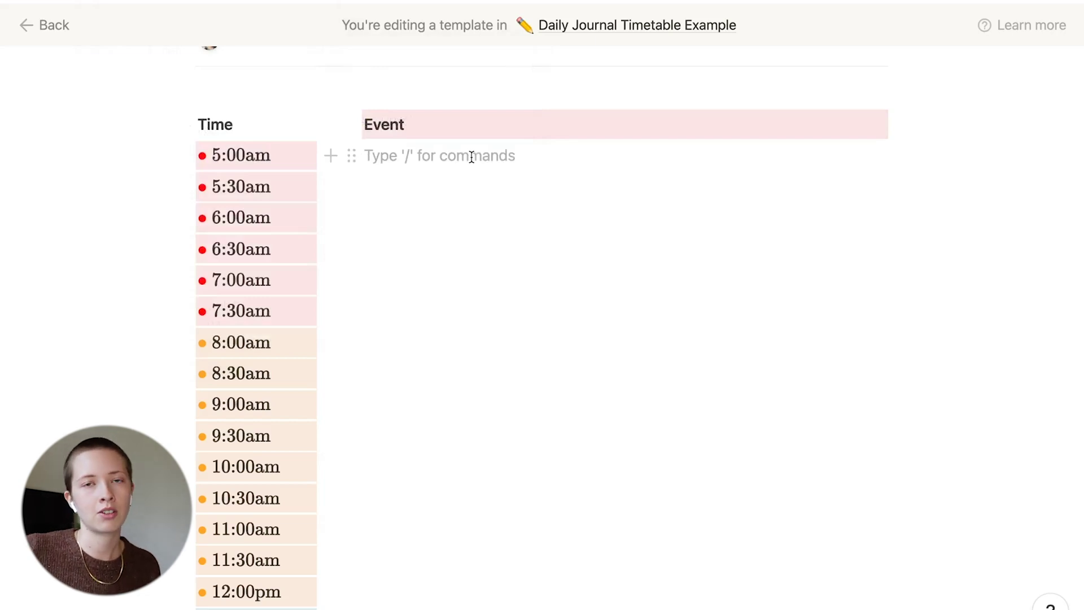
text(/te)
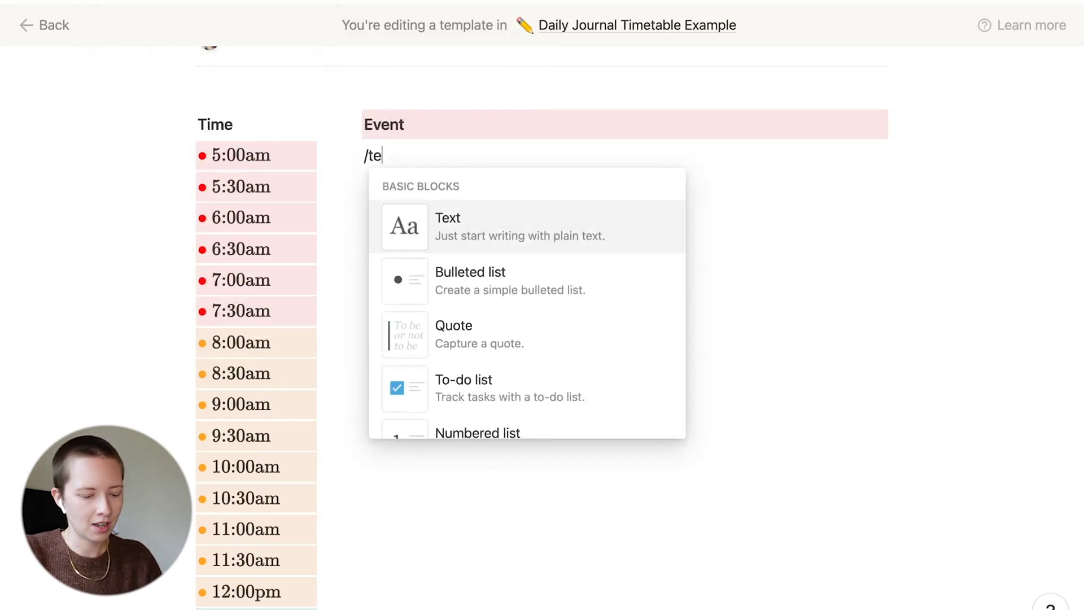
text(mplate)
Insert a template button under Event named 'Add New Block Time'
click(499, 239)
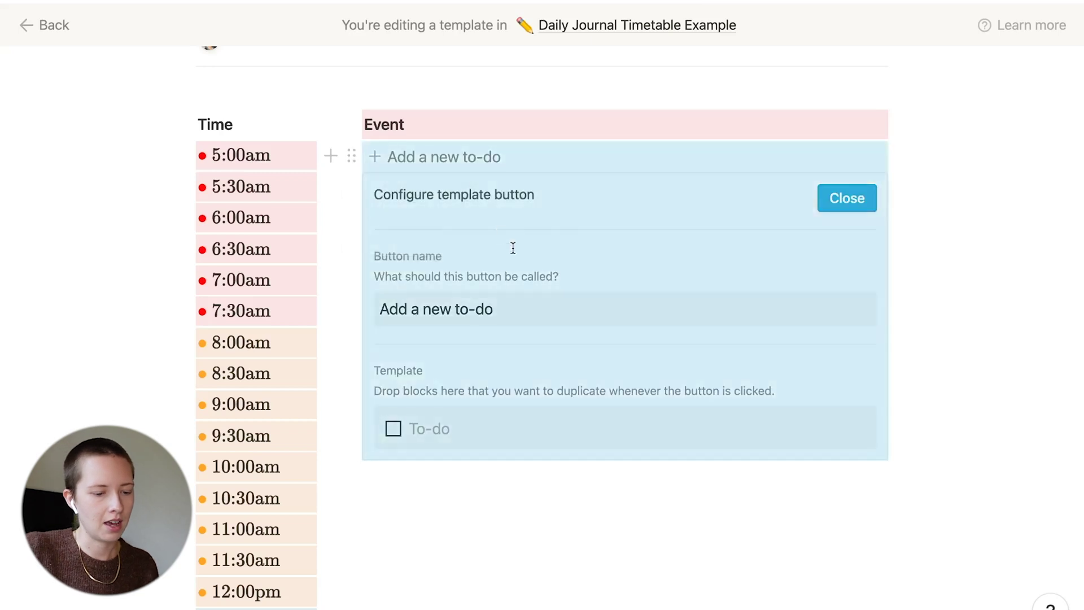
scroll(533, 289, down, 2)
scroll(533, 288, down, 3)
scroll(508, 198, up, 3)
click(495, 247)
key(BackSpace)
key(BackSpace)
key(BackSpace)
key(BackSpace)
key(BackSpace)
key(BackSpace)
key(BackSpace)
key(BackSpace)
key(BackSpace)
key(BackSpace)
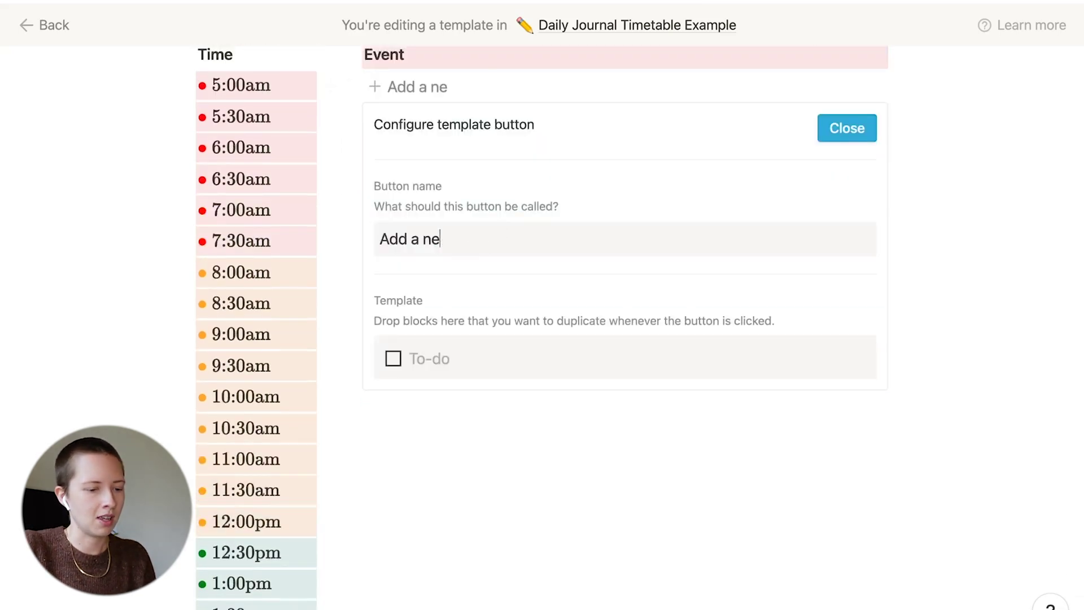
key(BackSpace)
text(New B)
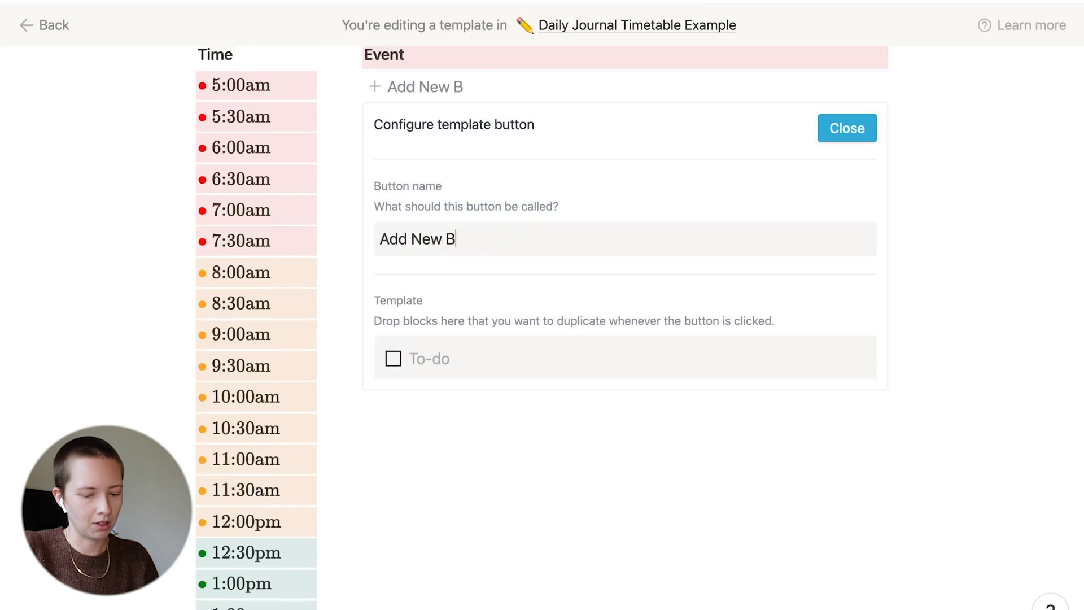
text(lock Time)
click(835, 128)
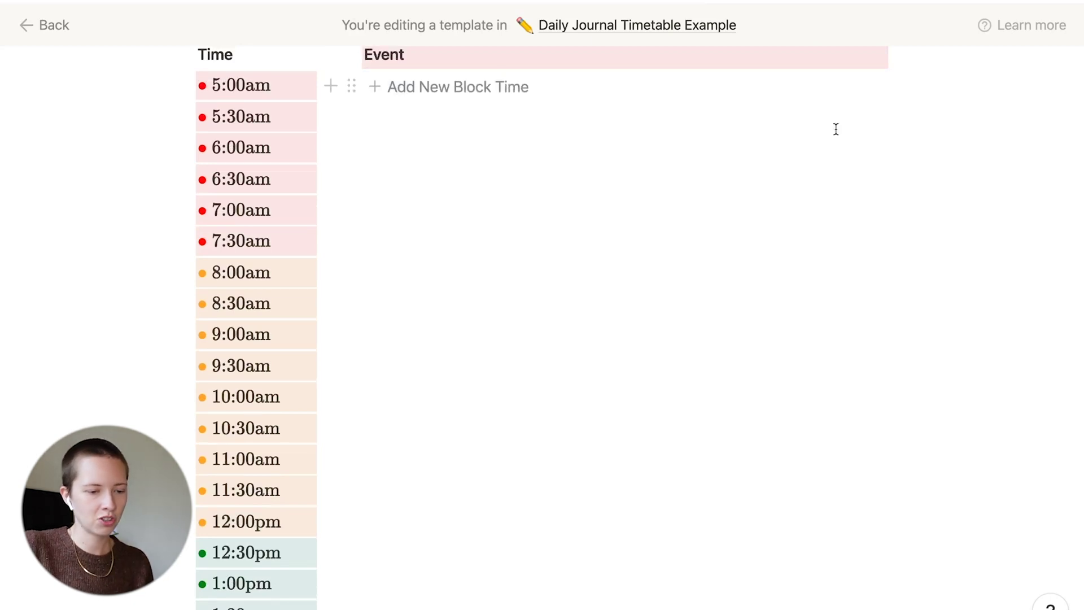
Add a 'New Block' to-do below the button with a nested blank line and an empty line after
click(782, 153)
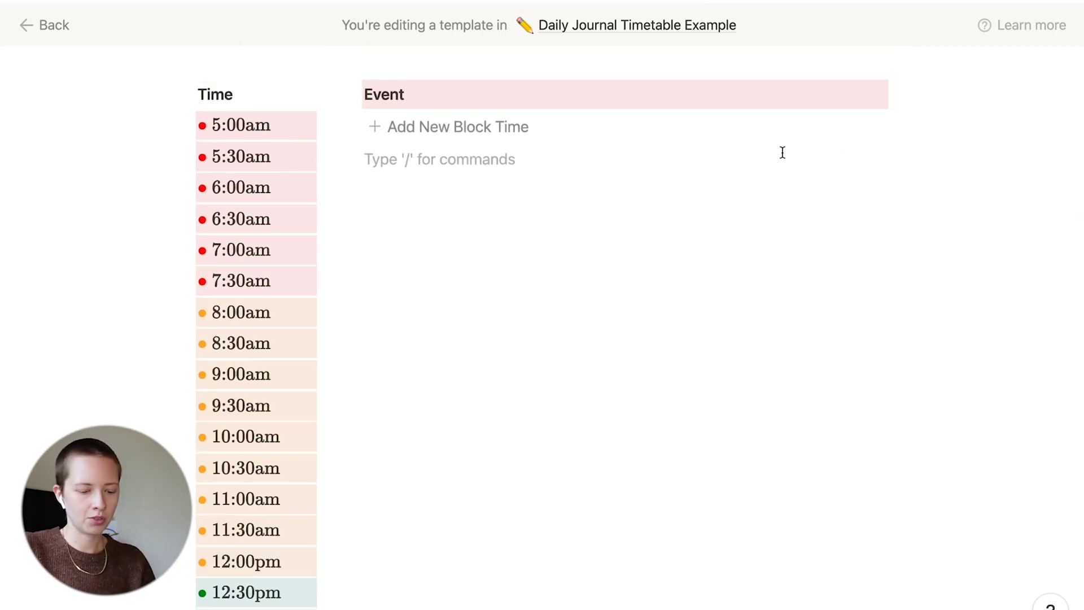
text(/todo)
key(Return)
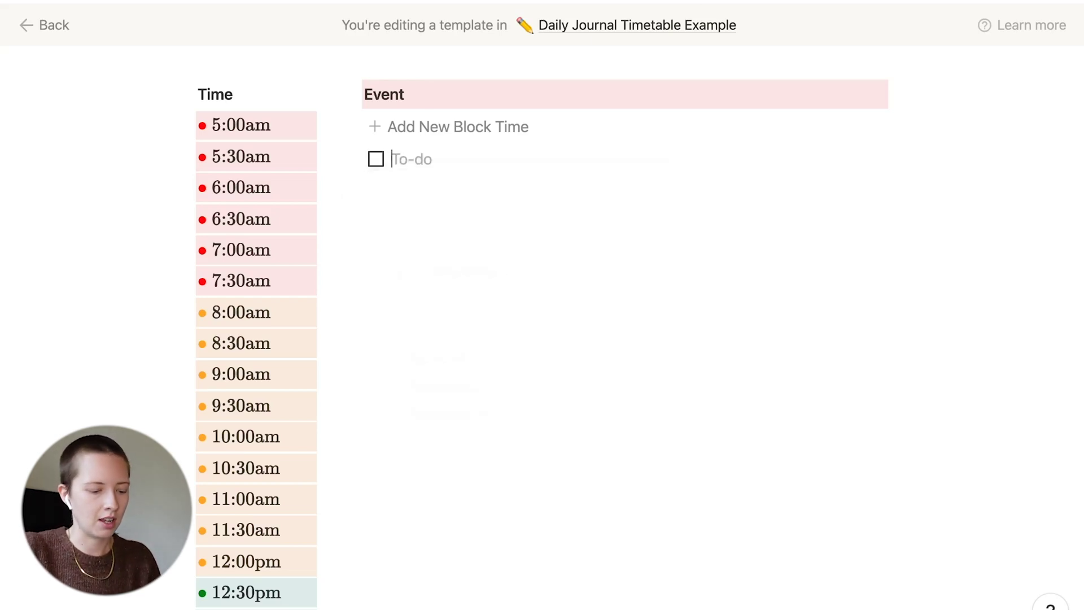
text(New Block)
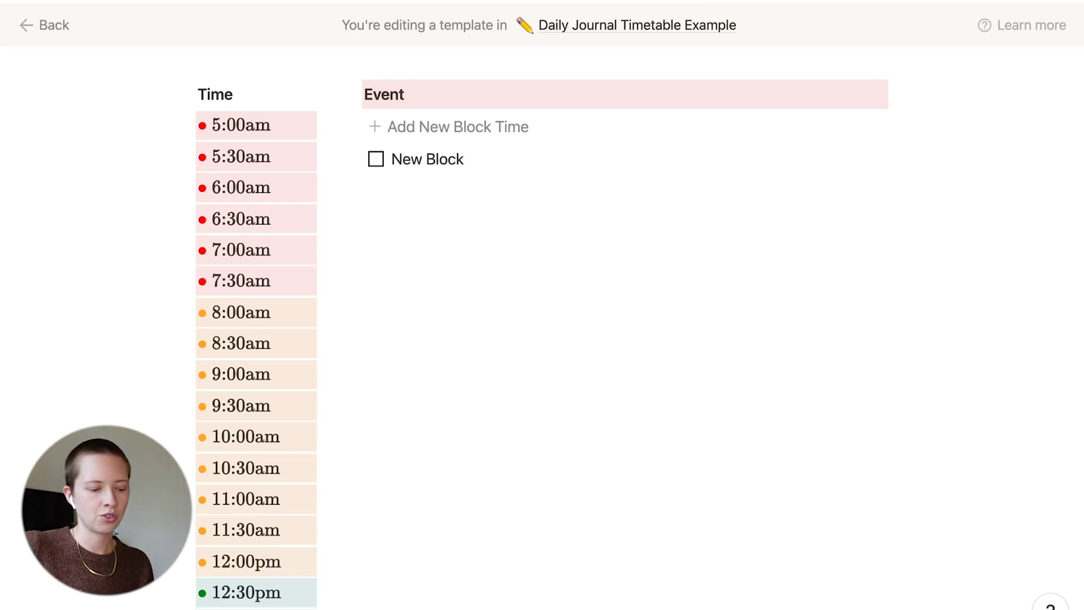
key(Return)
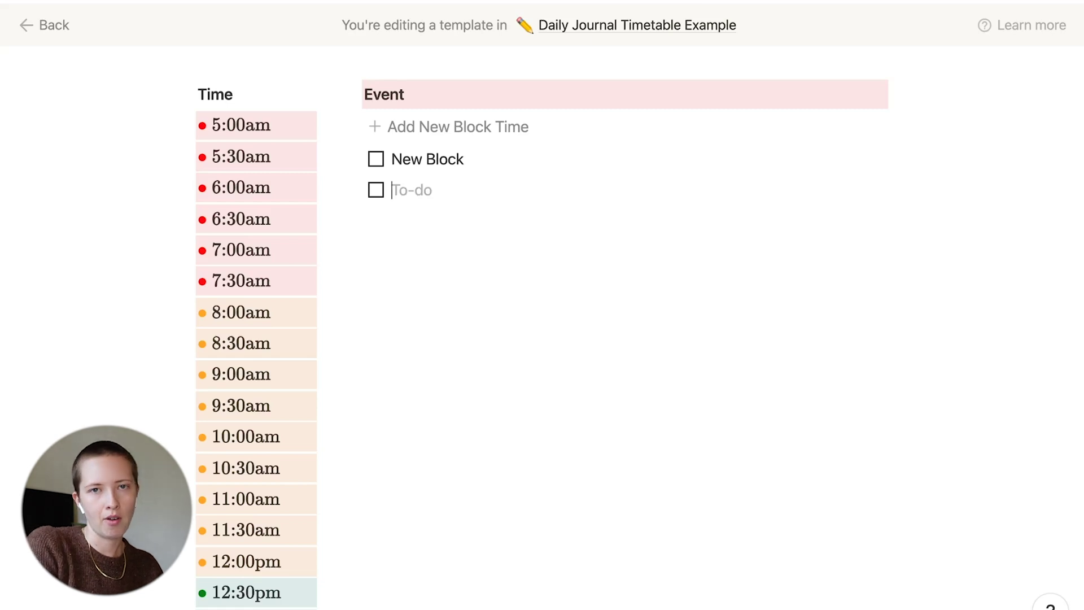
key(Tab)
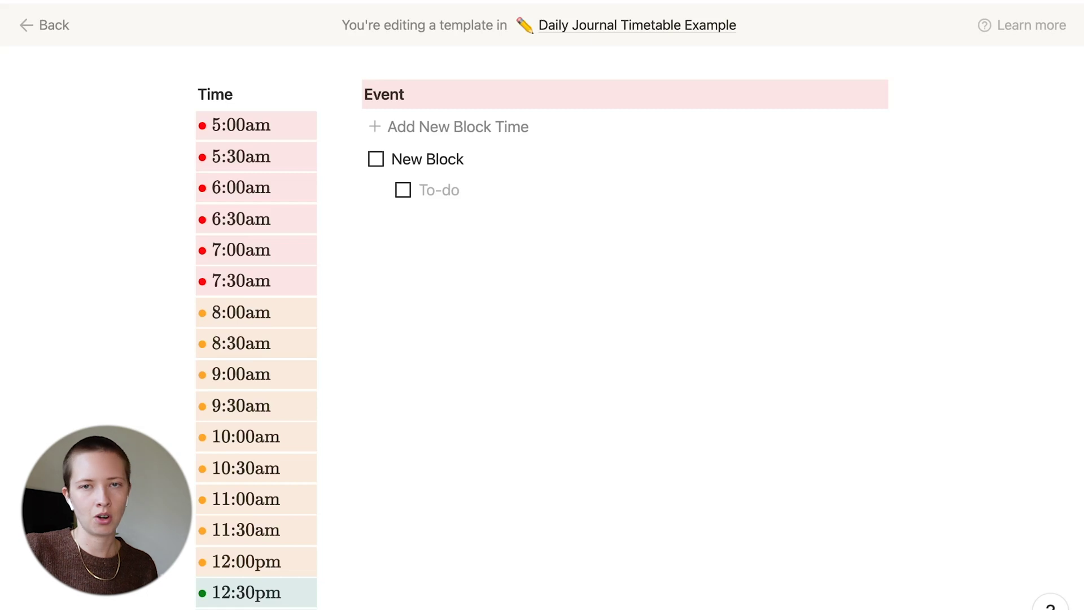
key(BackSpace)
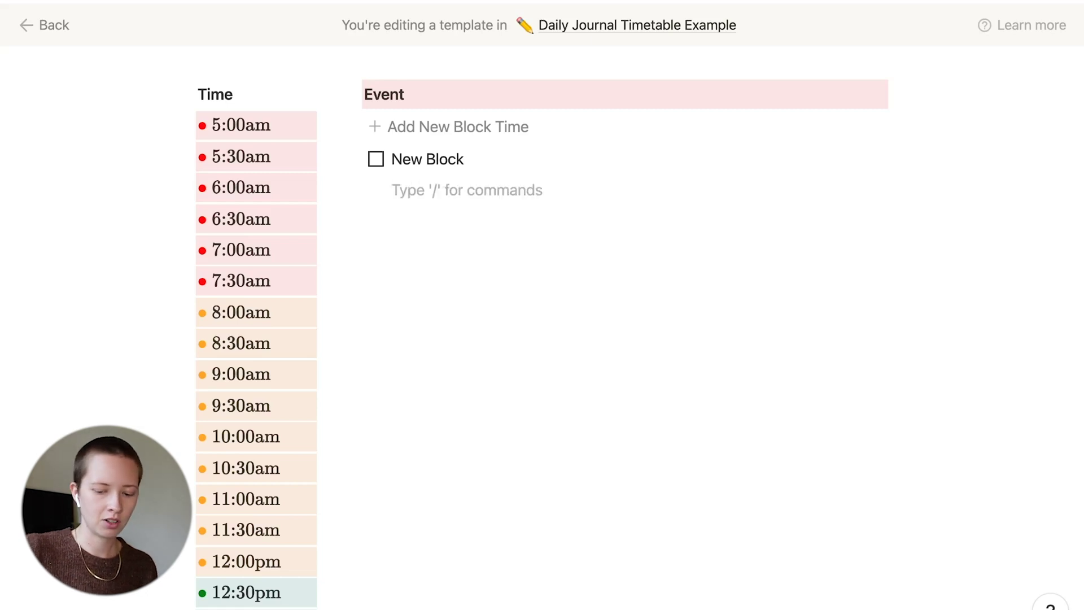
key(Return)
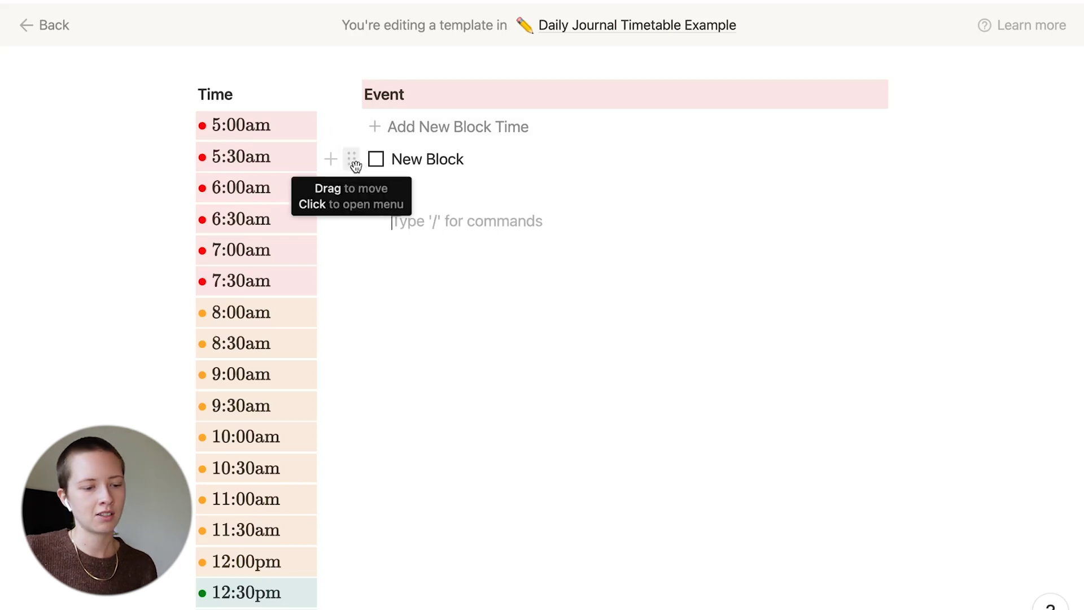
Color the New Block to-do with a gray background and drag it into the Add New Block Time template
click(355, 165)
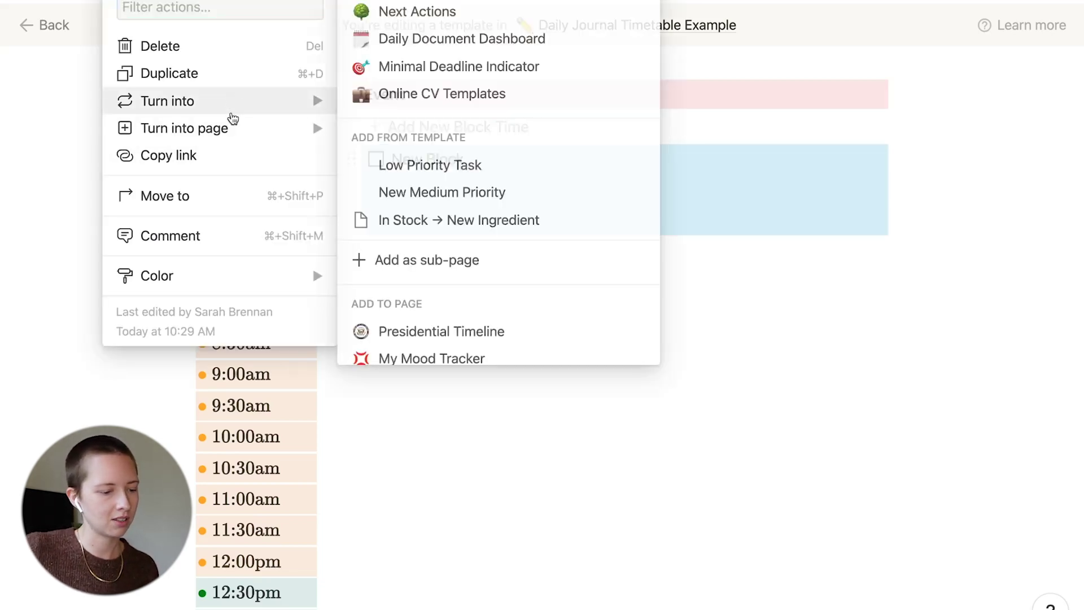
mouse_move(277, 287)
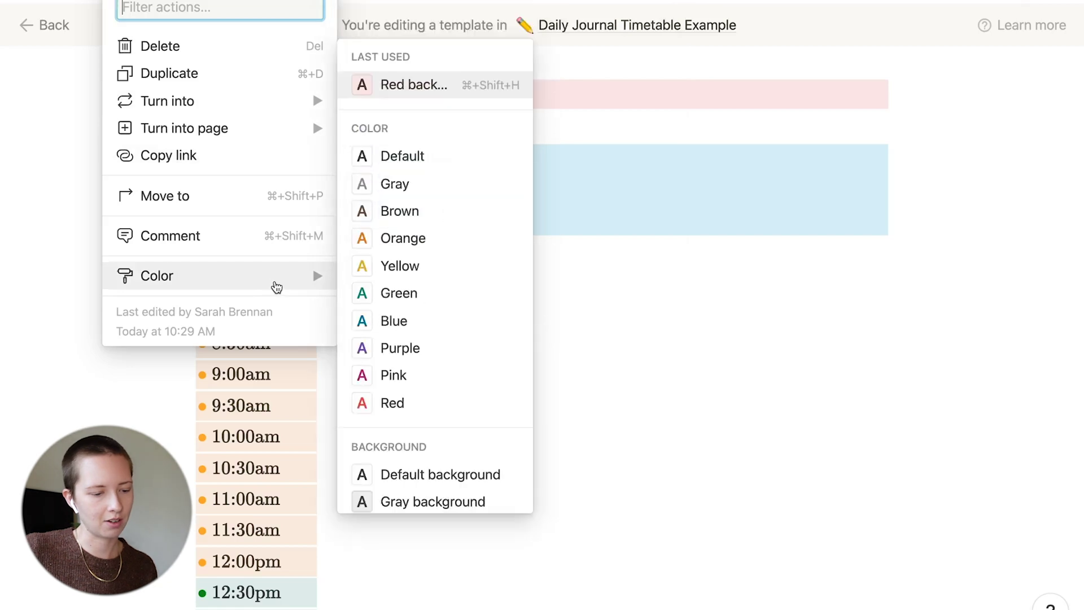
scroll(460, 310, down, 2)
click(458, 414)
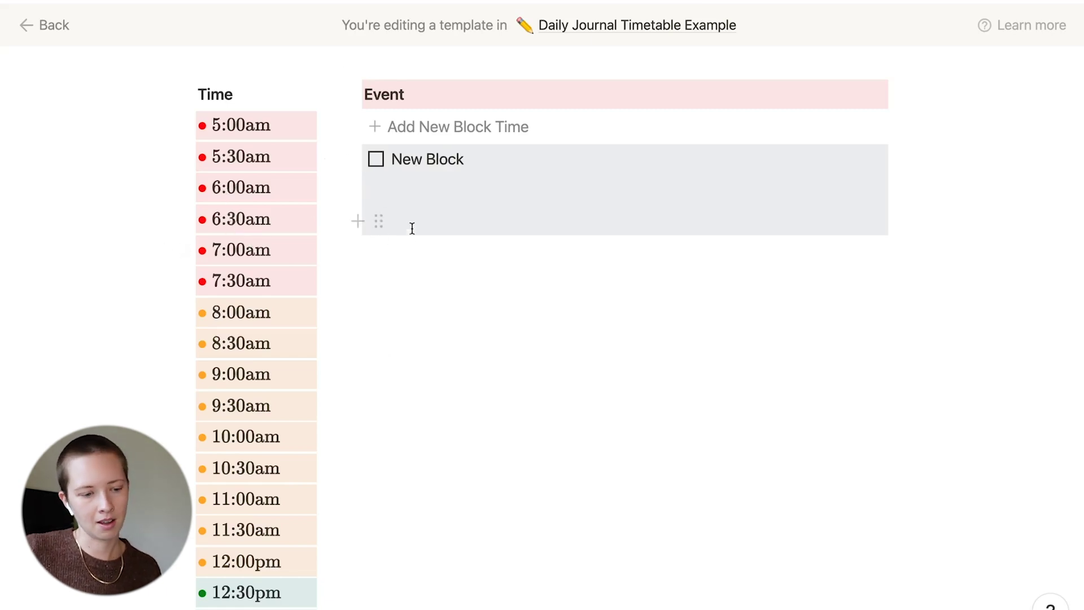
drag(351, 159, 358, 187)
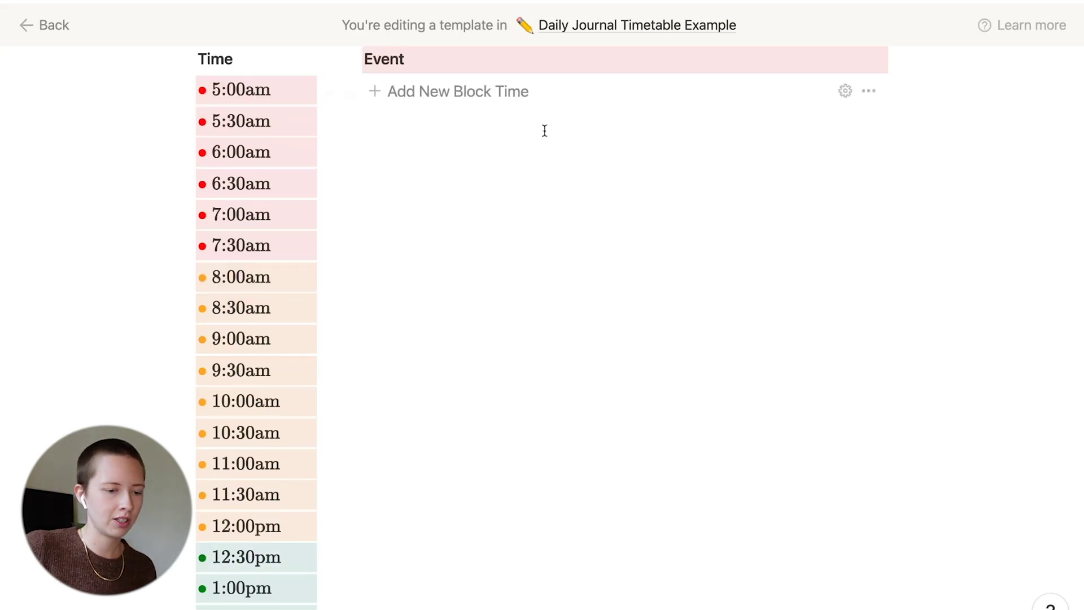
Add four grey New Block cards under the Event column
click(495, 97)
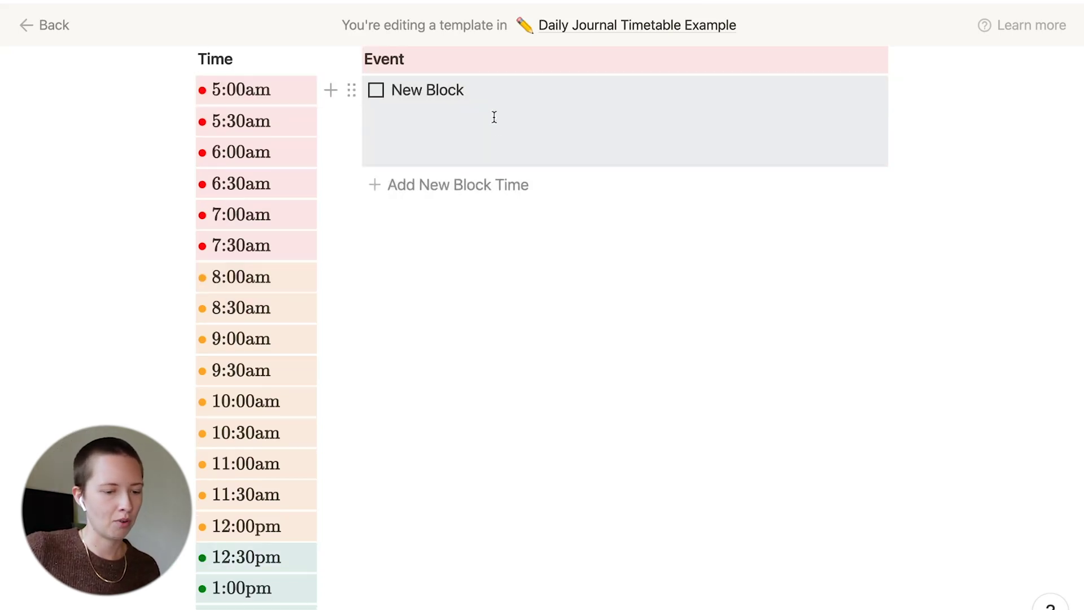
click(494, 182)
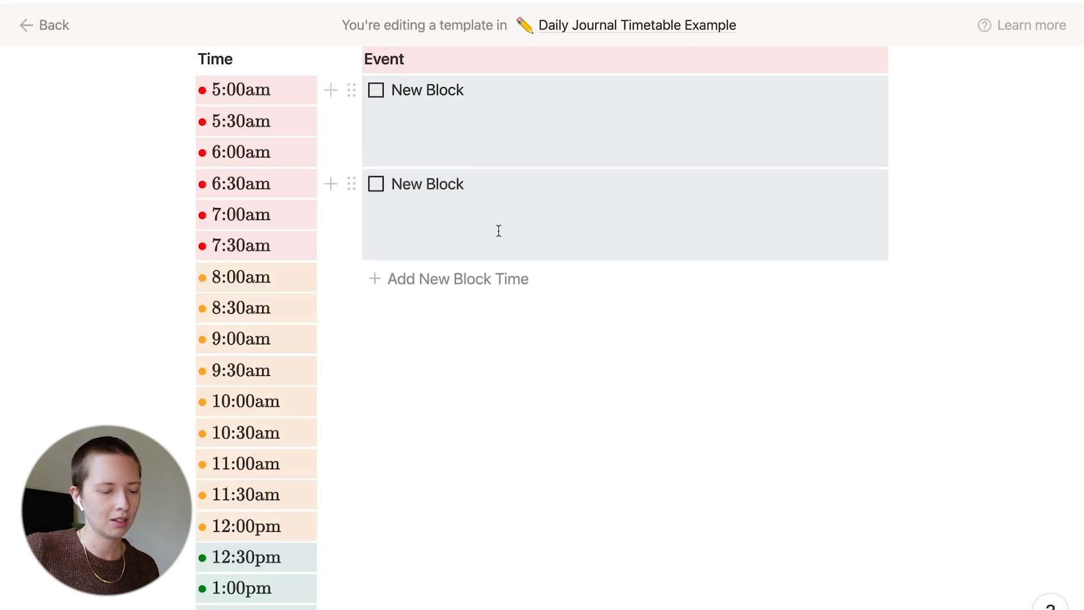
click(474, 279)
click(490, 371)
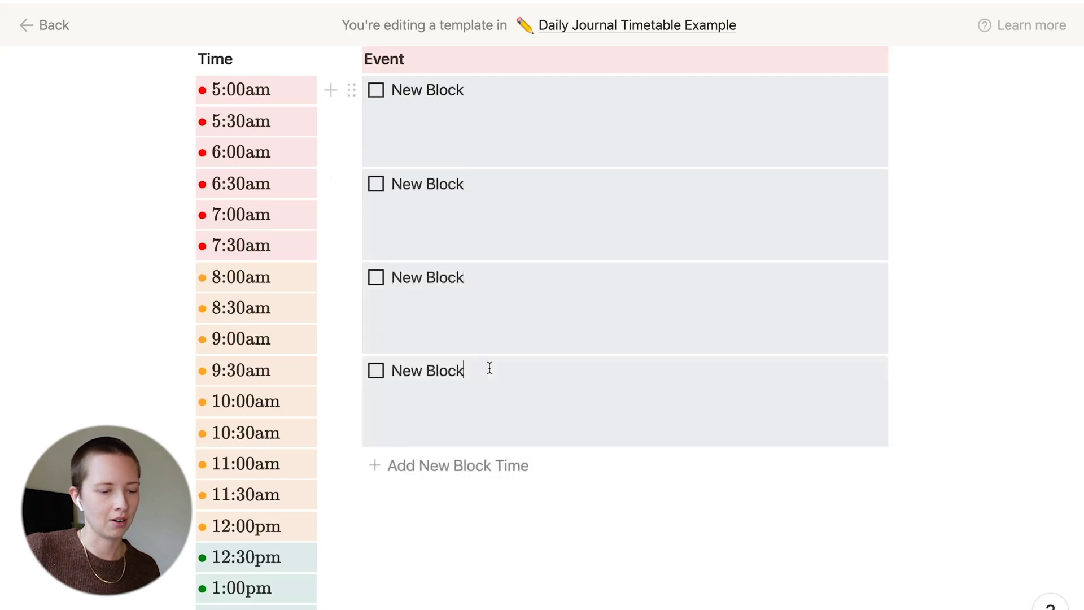
scroll(489, 370, down, 2)
scroll(490, 368, up, 2)
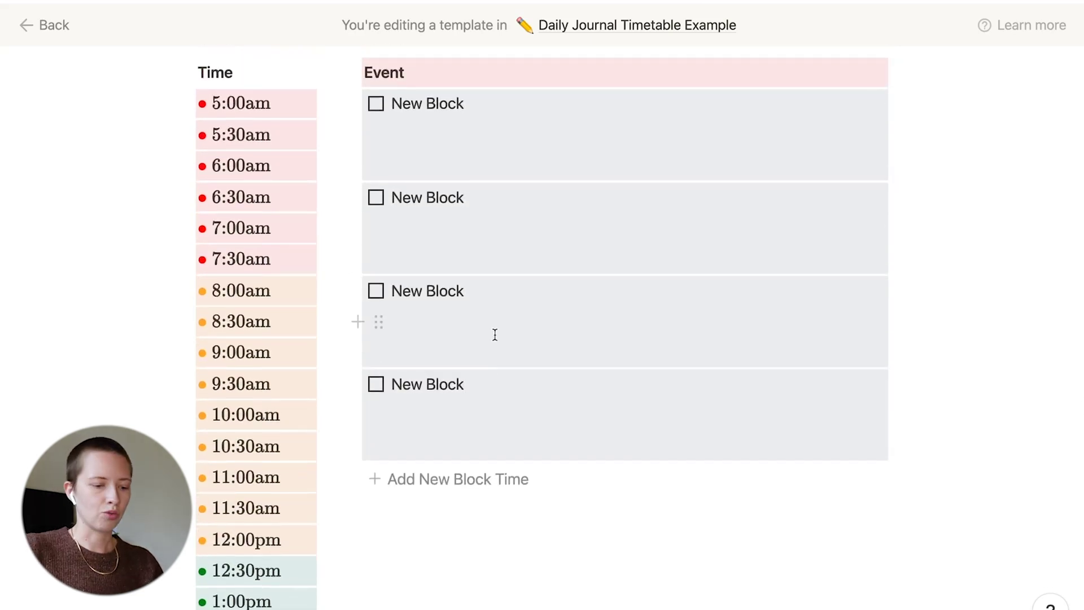
Make the third New Block card taller with extra blank lines
click(512, 342)
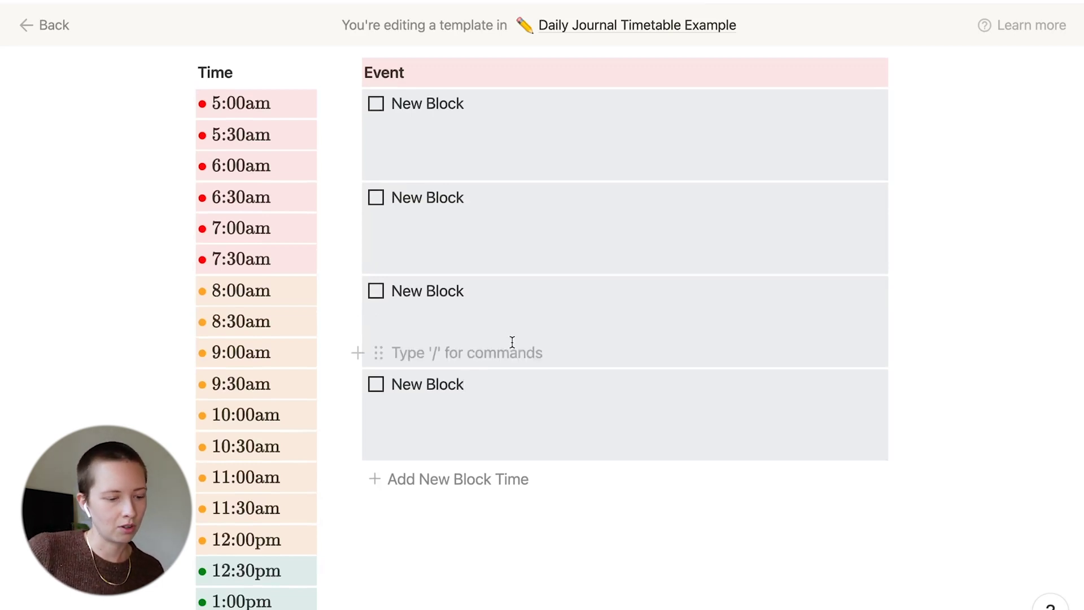
scroll(512, 342, down, 5)
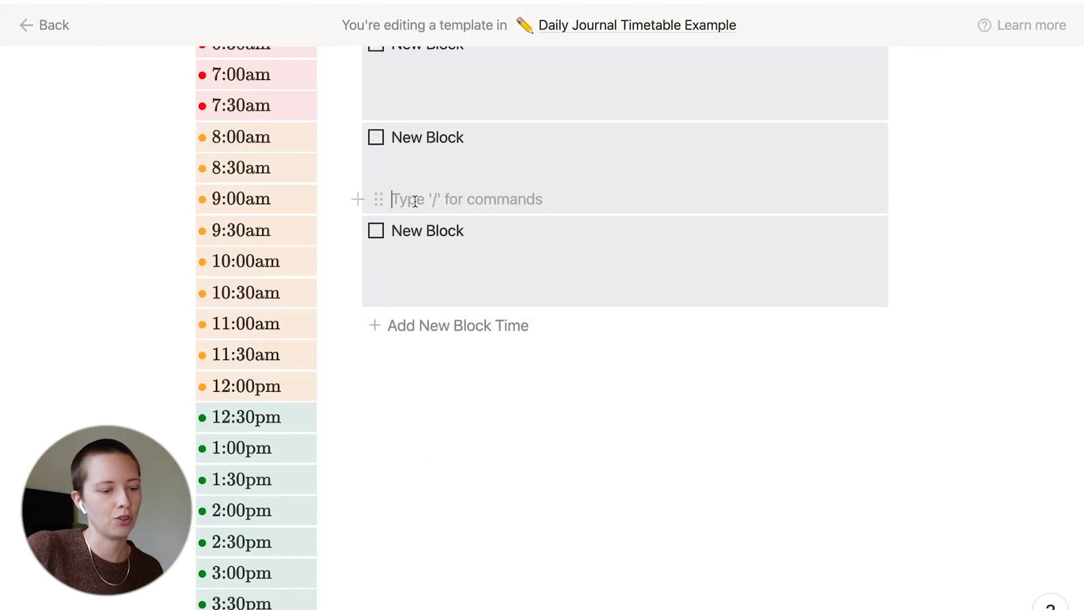
key(Return)
key(Return)
key(Return)
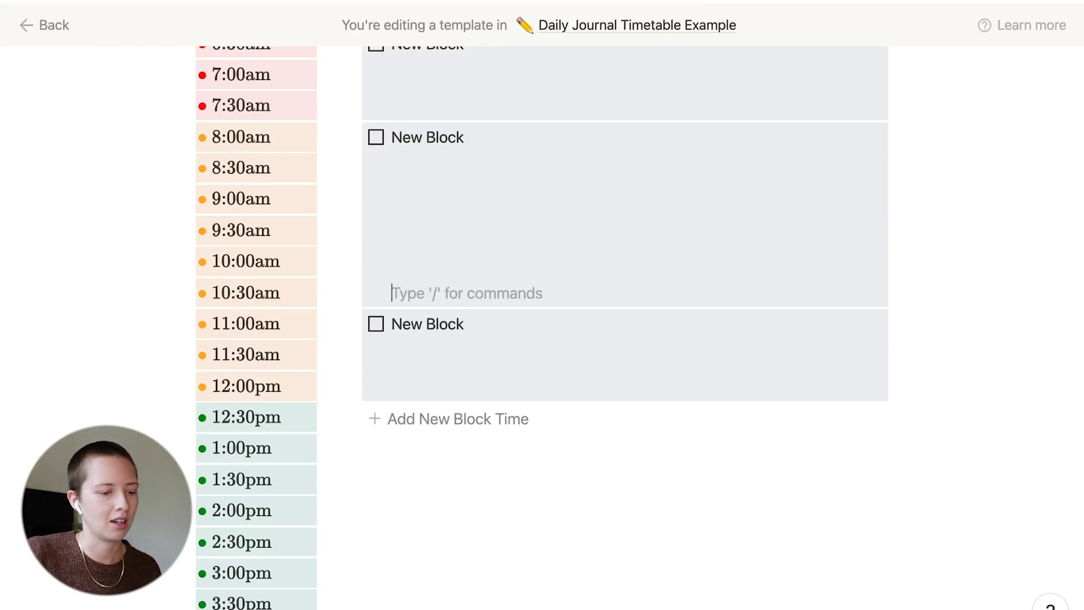
Give the taller third New Block card a Pink background
click(352, 137)
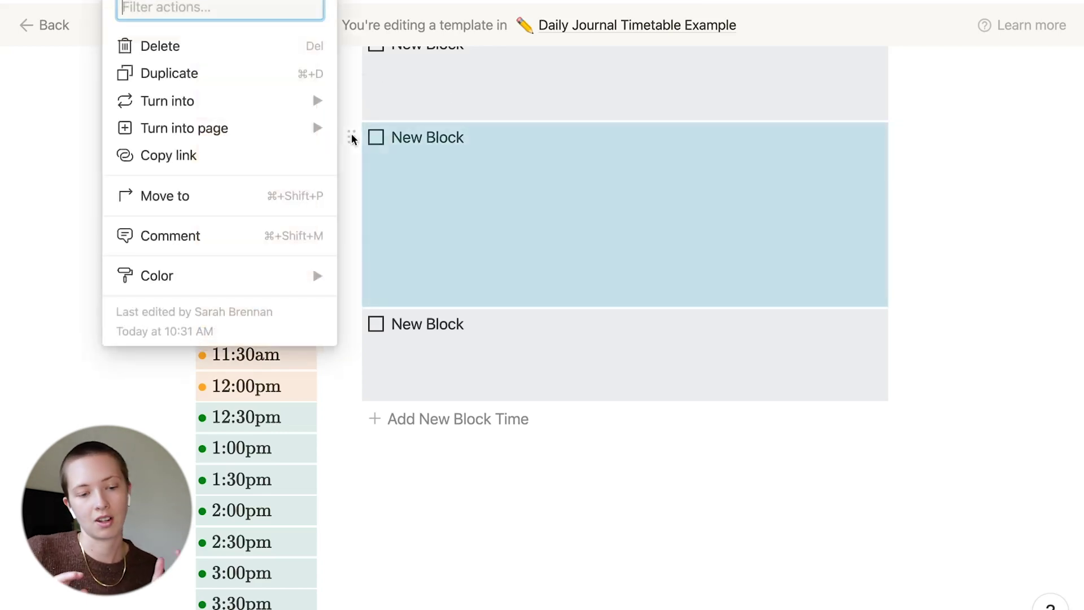
mouse_move(258, 276)
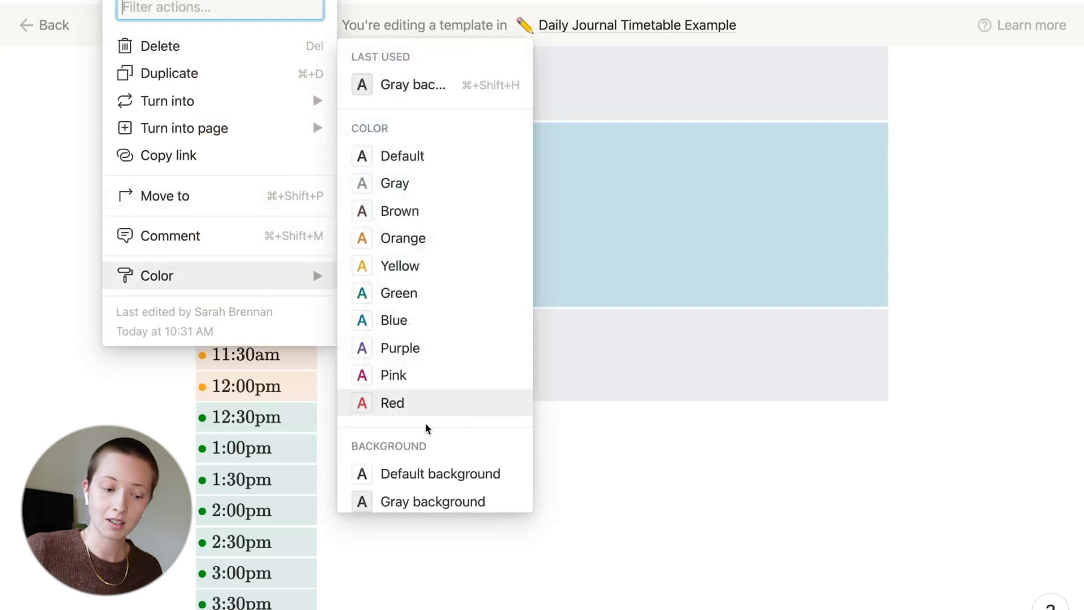
scroll(426, 426, down, 4)
click(422, 467)
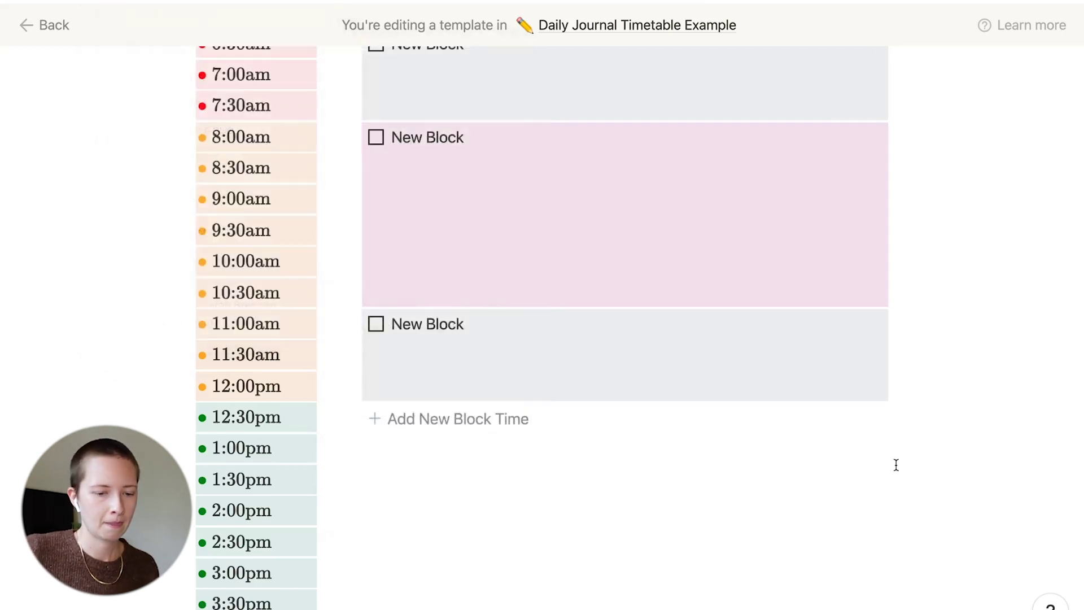
Open the Apr 24, 2021 journal entry page
scroll(896, 465, up, 4)
scroll(897, 465, down, 2)
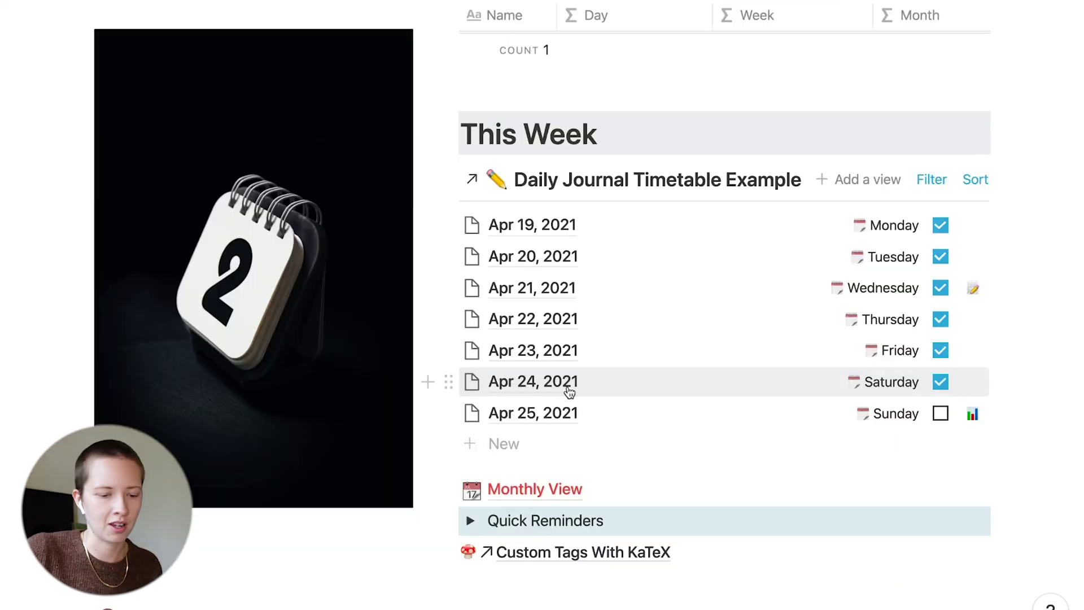
click(503, 384)
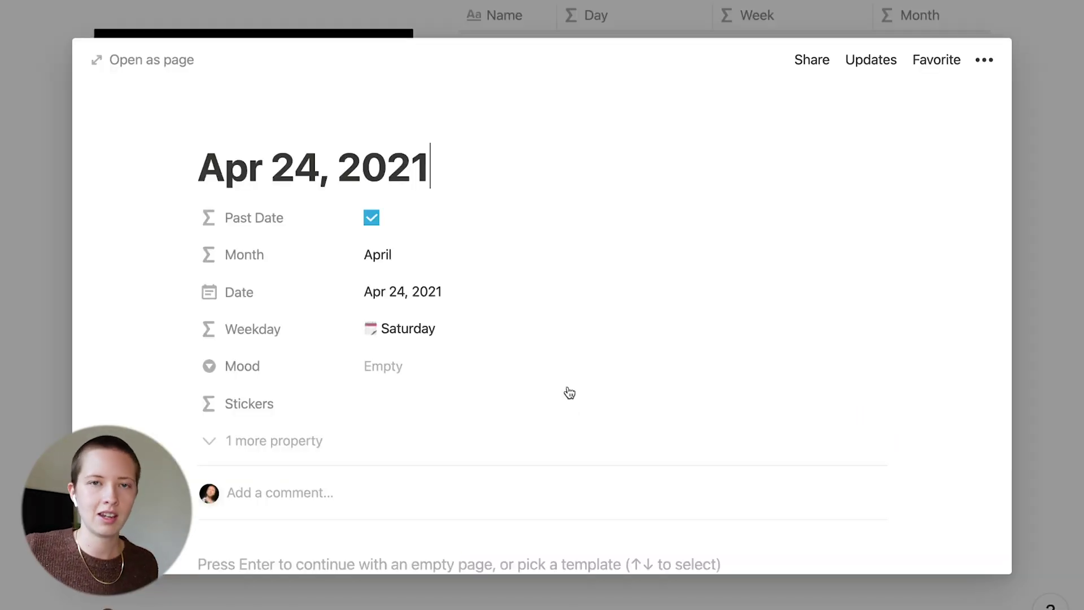
Apply the New Timetable template to the Apr 24, 2021 page to open the Timetable Example editor
scroll(566, 392, down, 5)
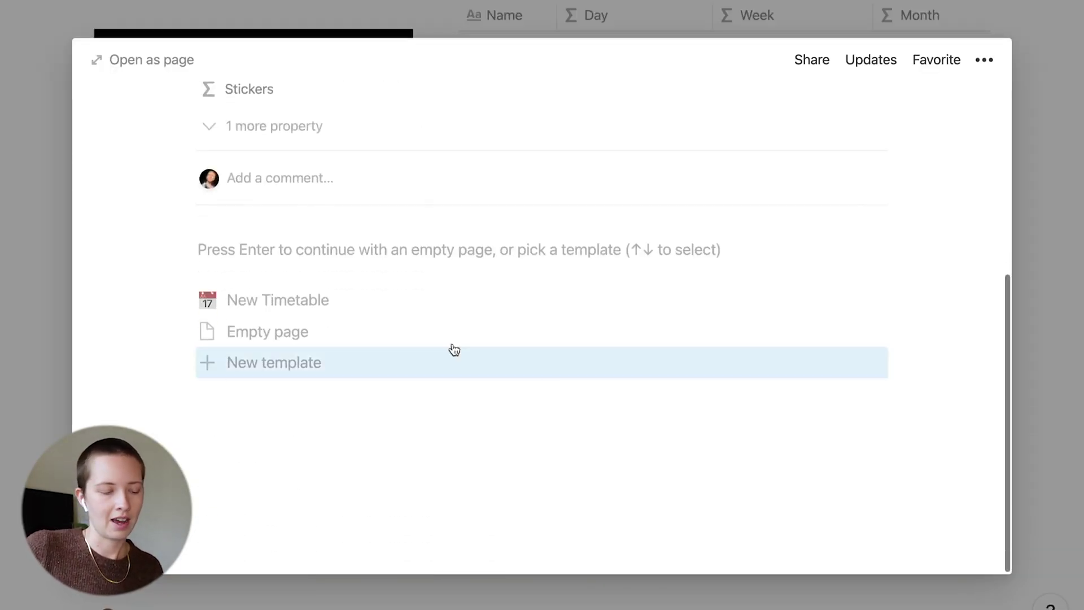
click(322, 302)
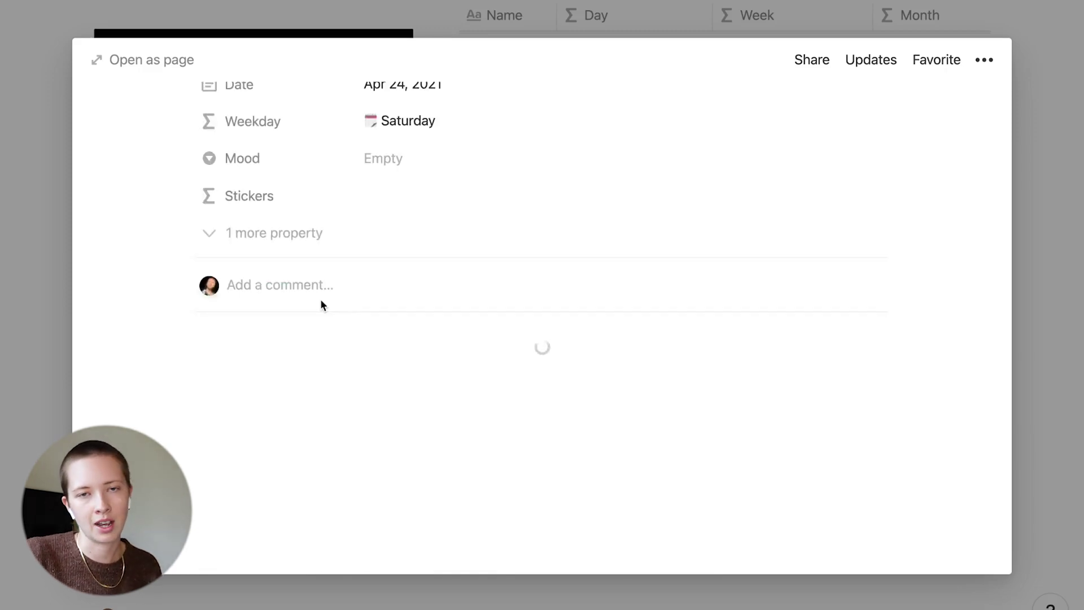
scroll(143, 283, down, 15)
scroll(143, 282, up, 13)
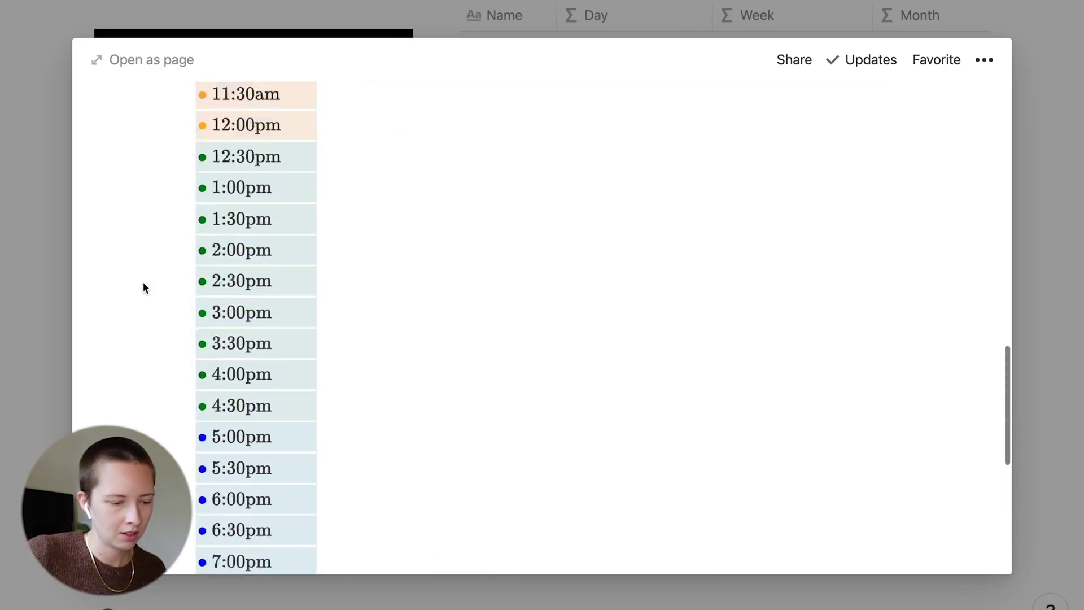
scroll(144, 282, up, 6)
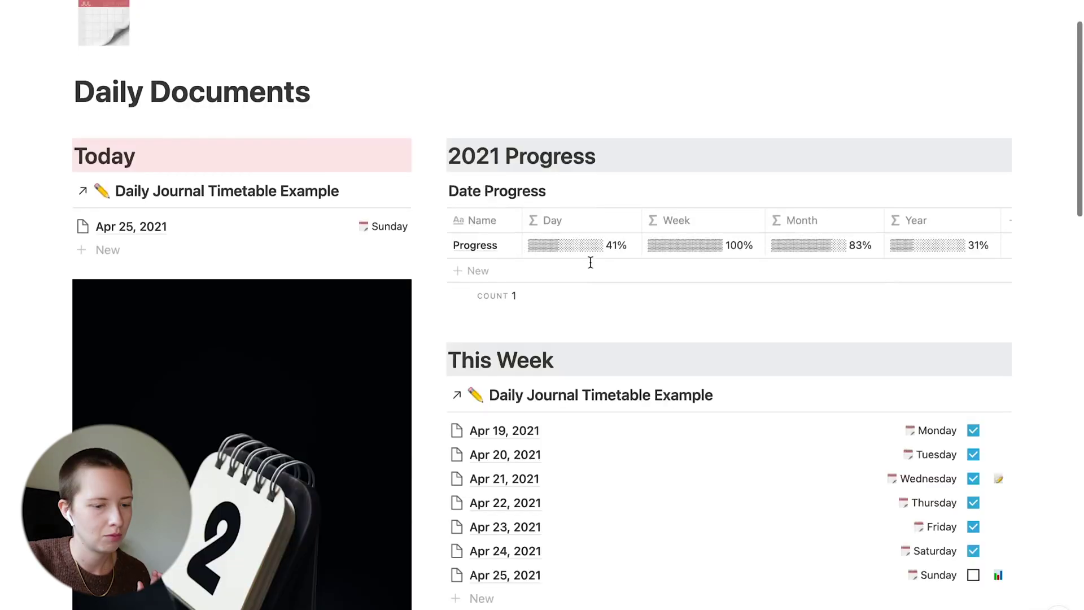
Scroll down the dashboard to the Timetable with red, orange and green time rows
scroll(591, 260, down, 15)
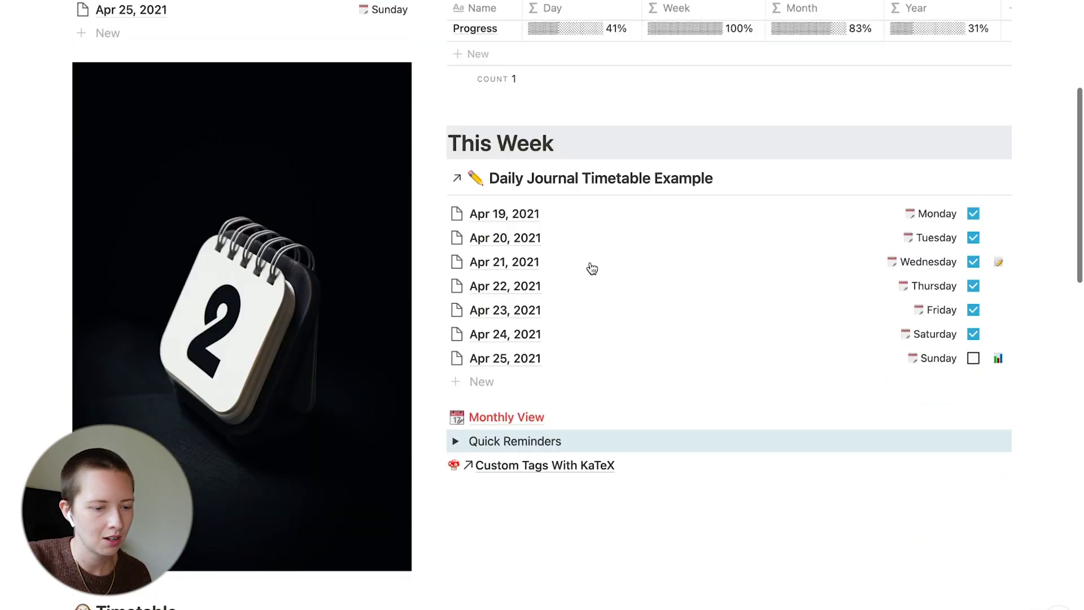
scroll(590, 262, down, 2)
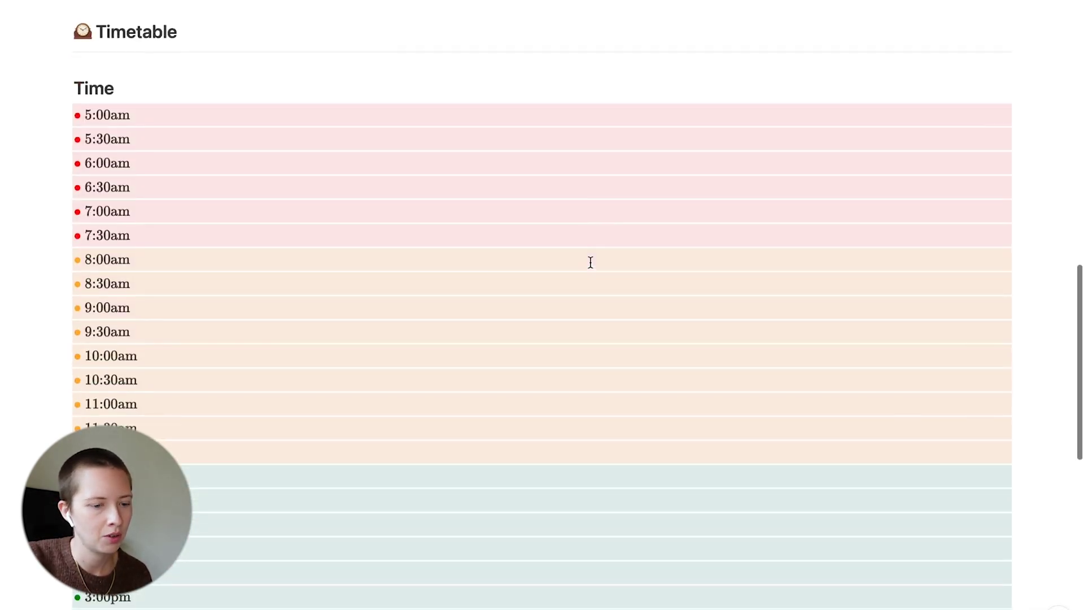
scroll(591, 262, down, 4)
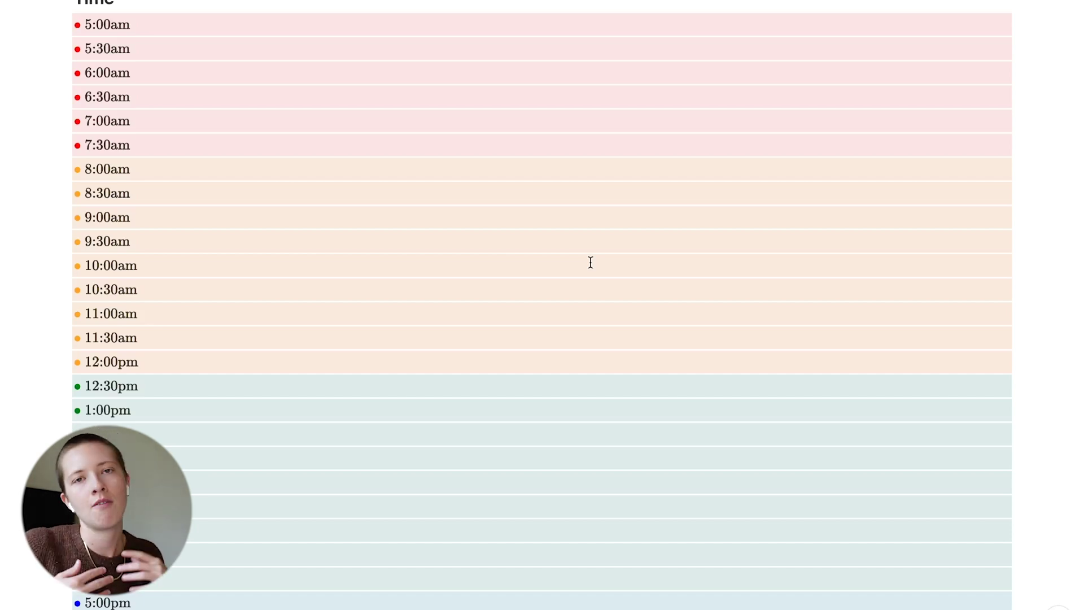
Duplicate the Time heading and drag the copy into a new column on the right
scroll(591, 262, up, 2)
scroll(744, 378, down, 10)
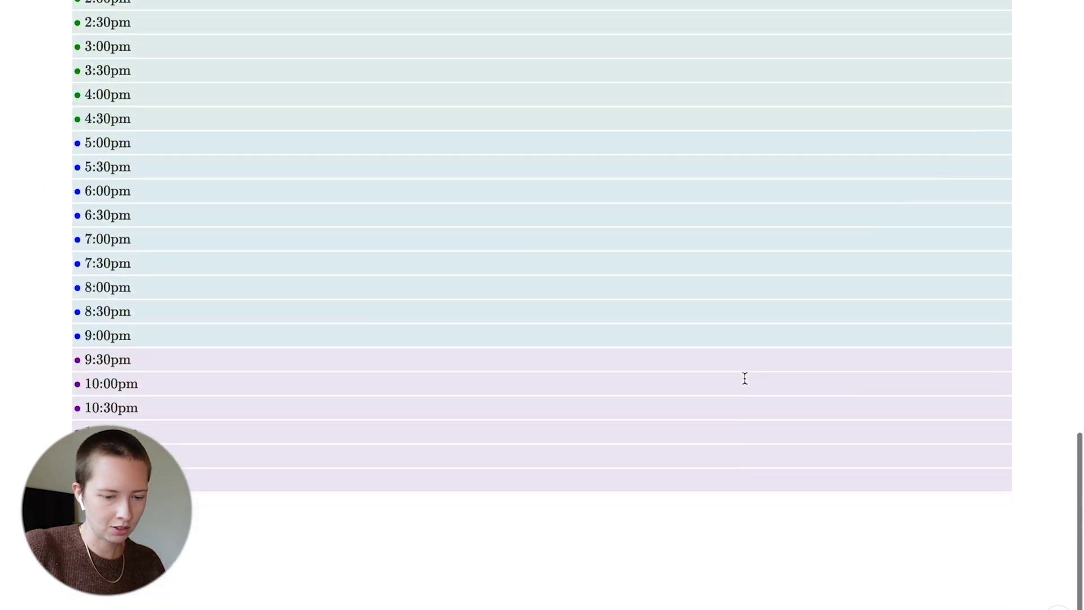
key(ctrl+a)
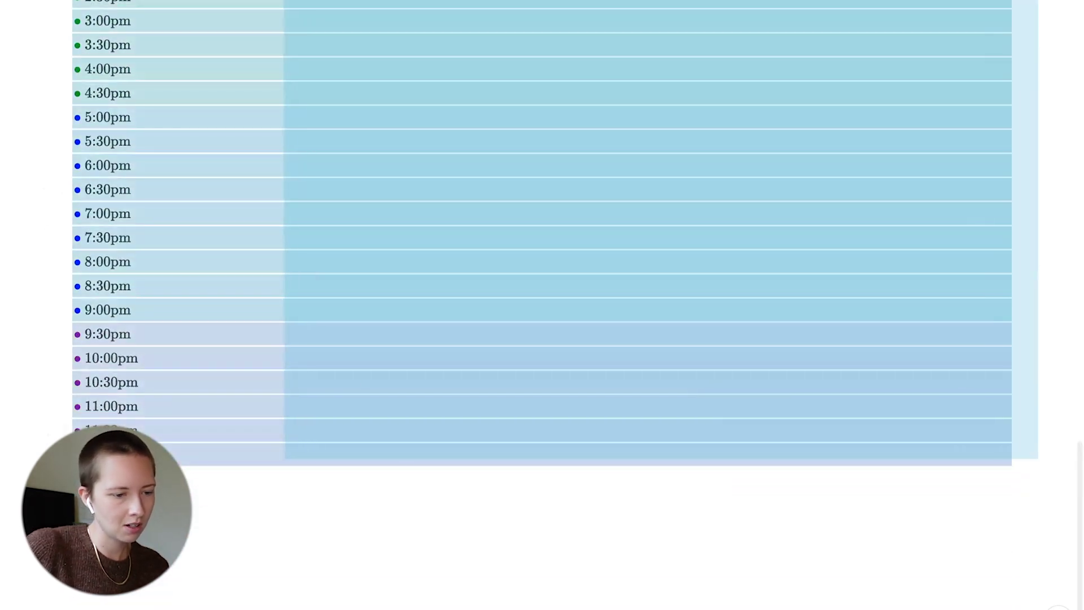
scroll(542, 266, up, 3)
scroll(542, 305, up, 3)
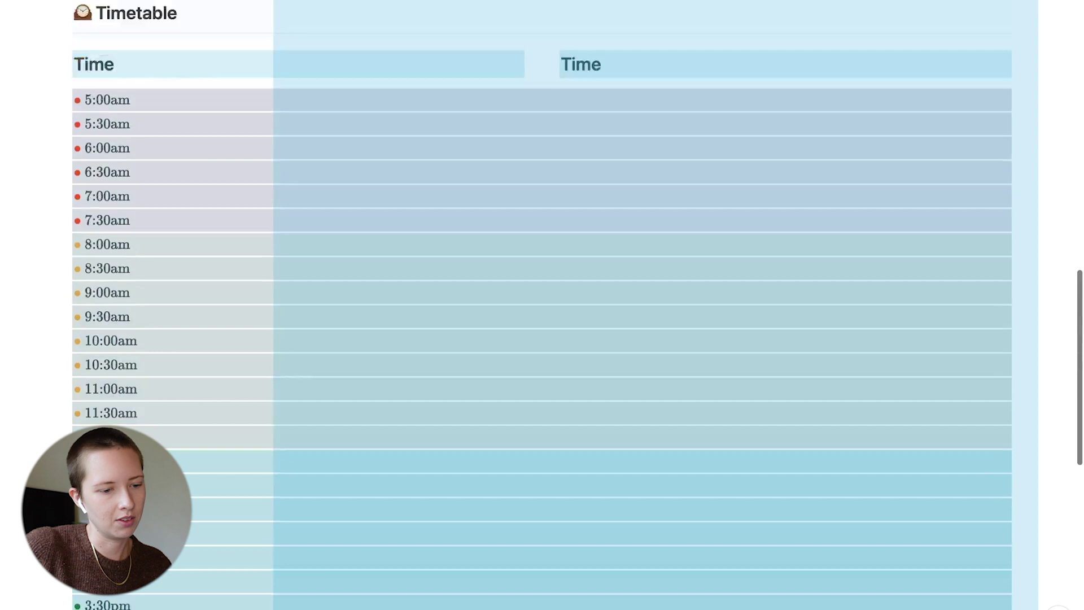
scroll(278, 128, up, 3)
click(544, 278)
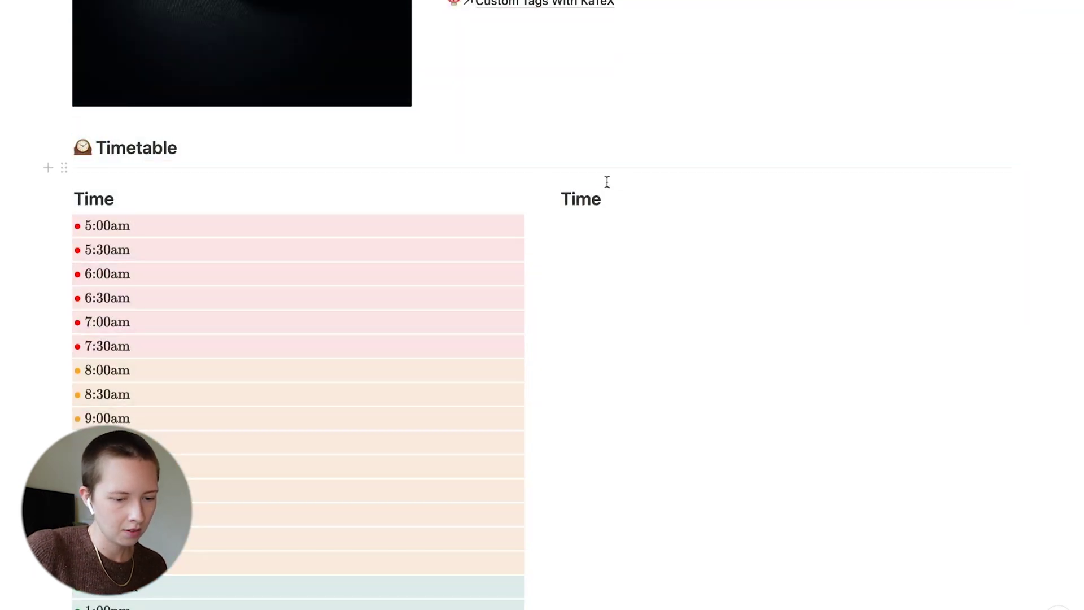
click(597, 200)
key(super+d)
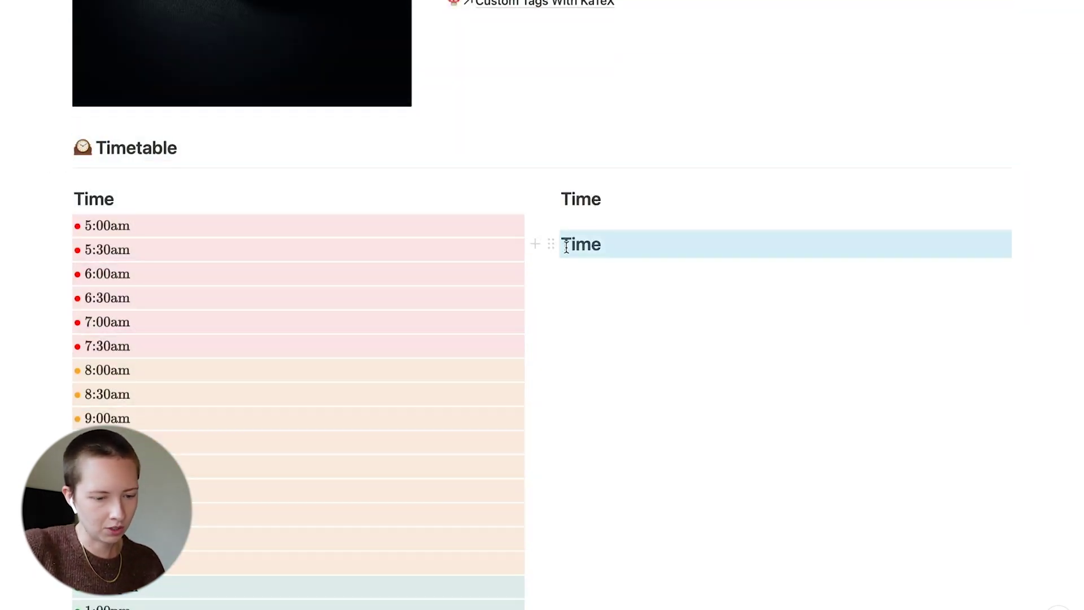
drag(551, 244, 1026, 199)
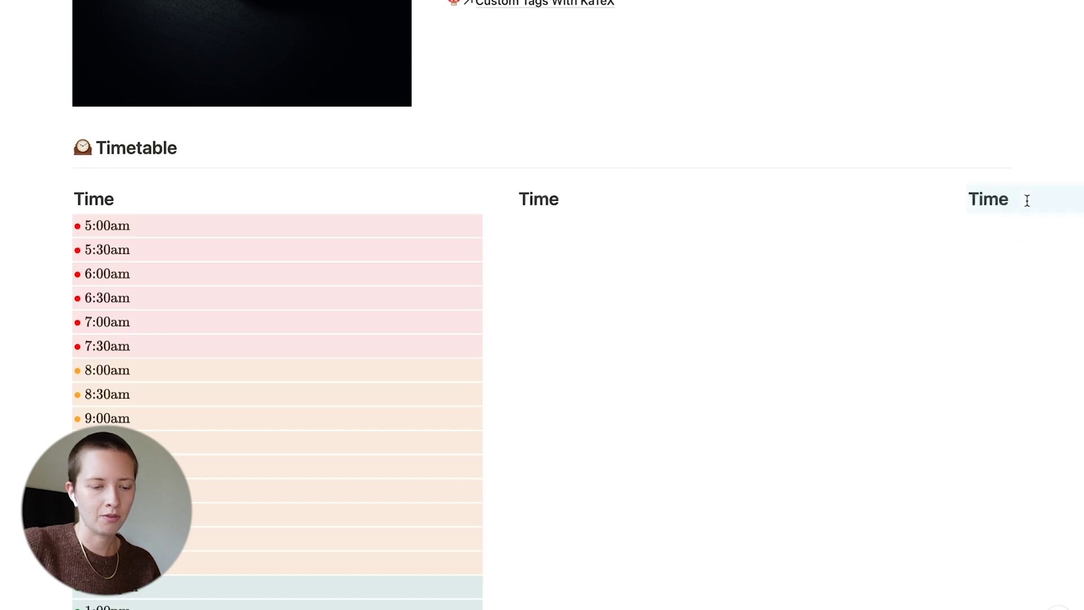
Duplicate the Time heading again and drag it into a fourth column
click(506, 233)
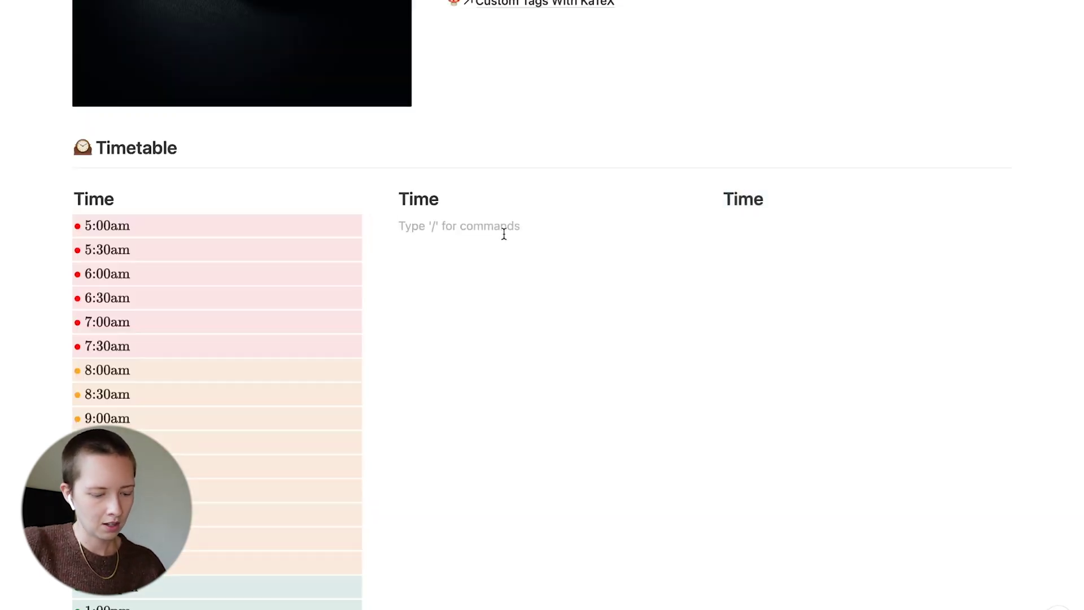
click(476, 203)
key(super+d)
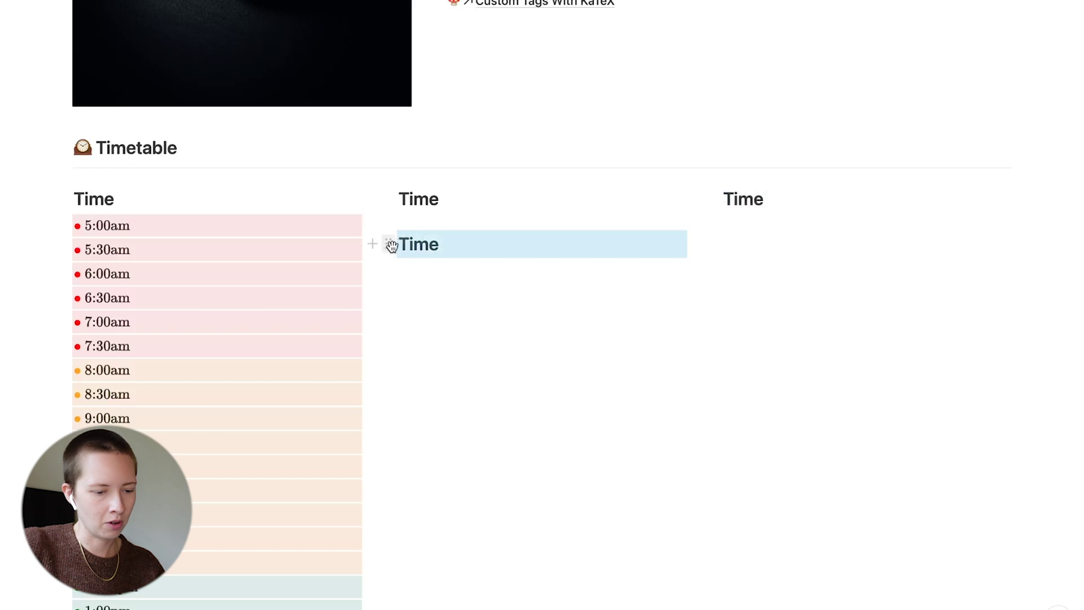
drag(388, 244, 1028, 204)
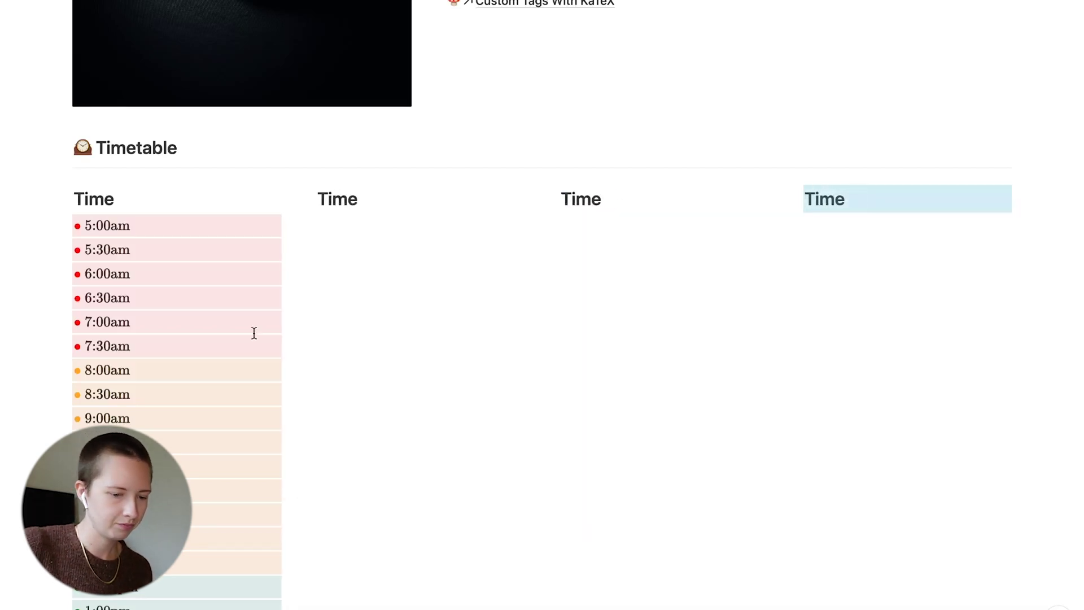
Narrow the colour-banded time column and even out the day column widths
drag(277, 359, 221, 361)
drag(542, 350, 491, 351)
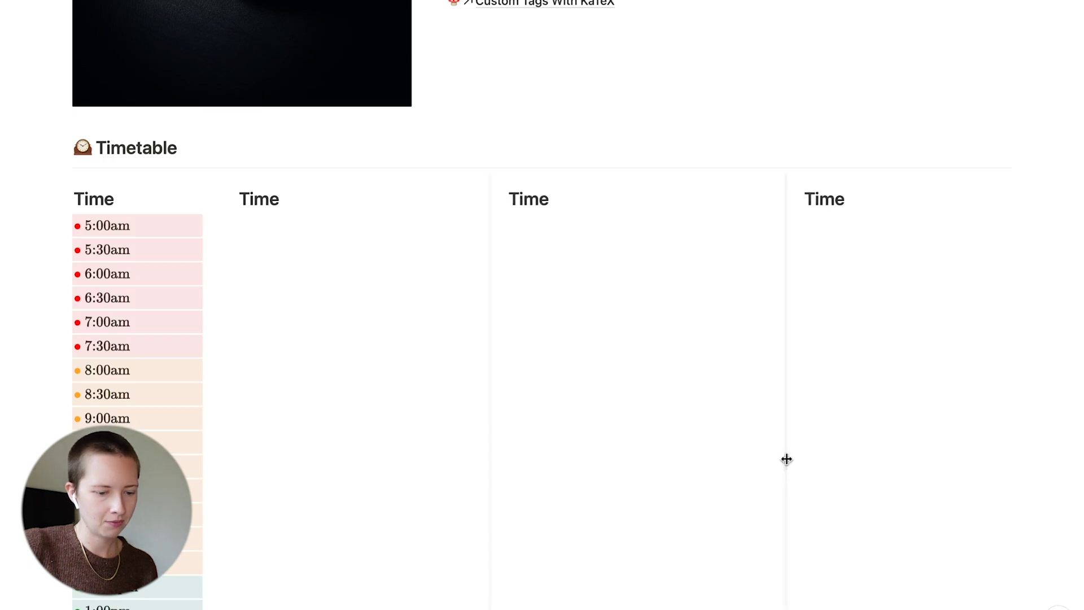
click(281, 203)
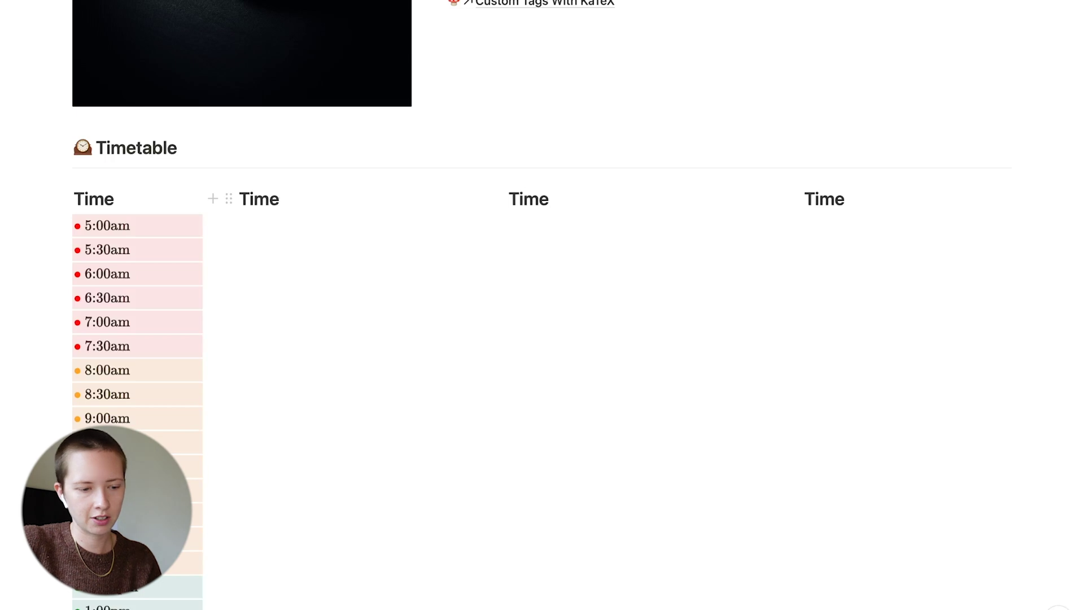
key(BackSpace)
key(BackSpace)
key(BackSpace)
key(BackSpace)
text(@Today)
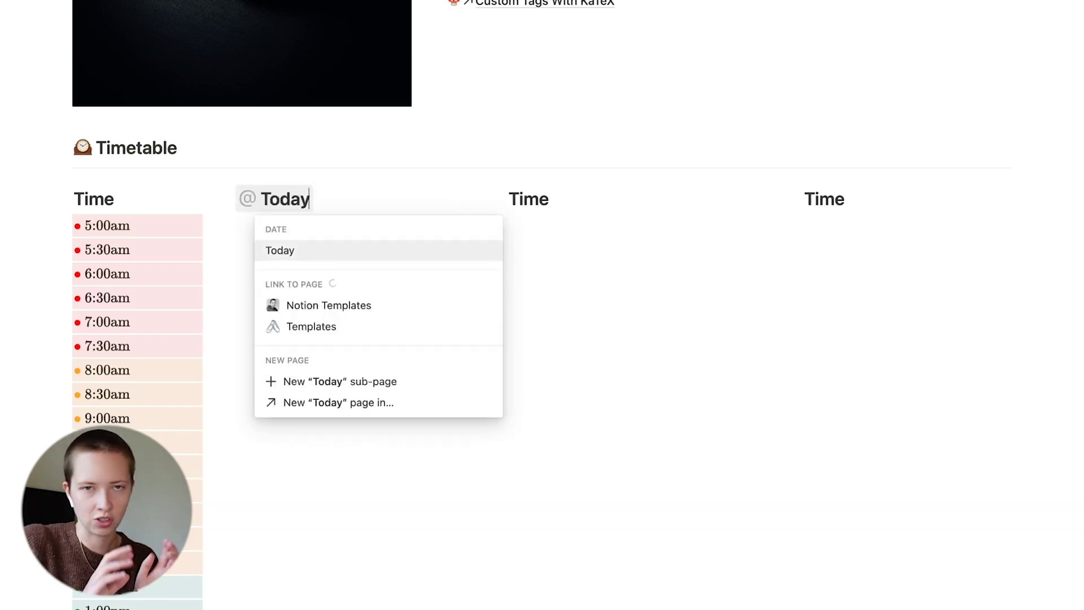
key(Return)
click(280, 202)
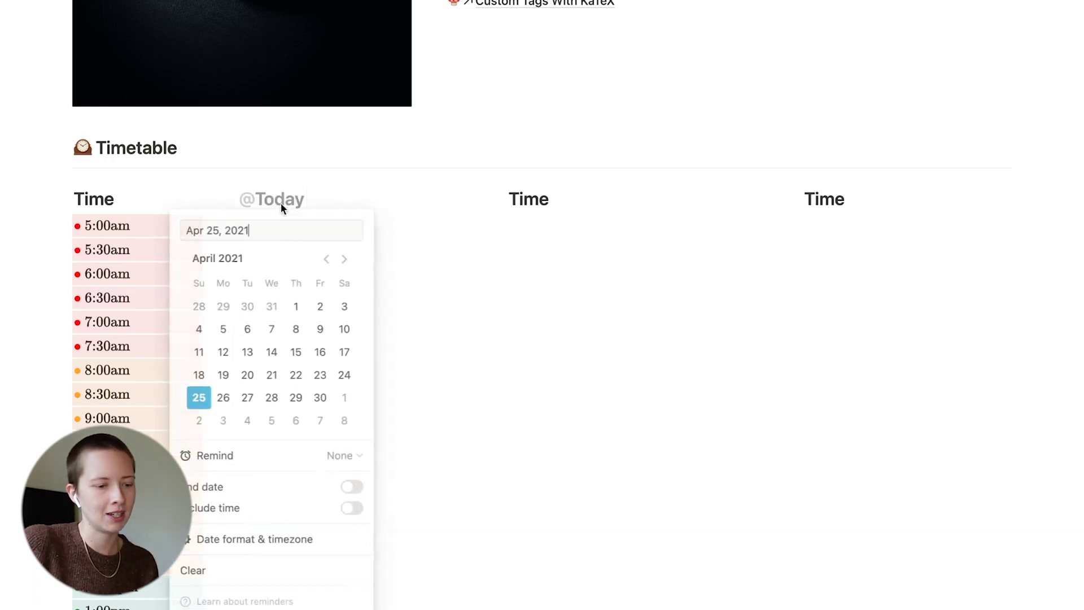
drag(549, 199, 504, 201)
text(@Tomorrow)
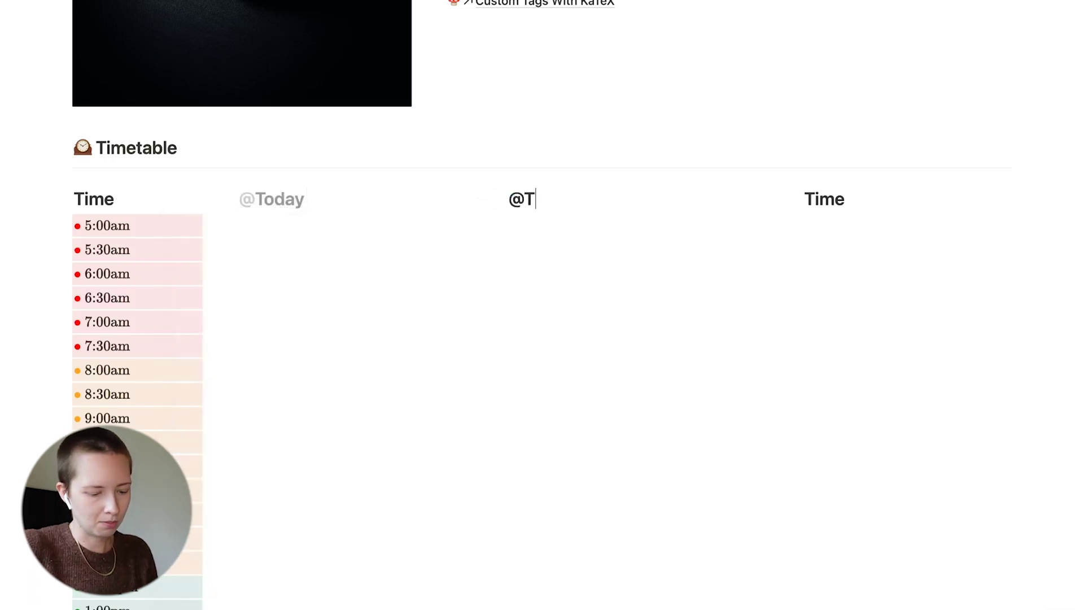
key(shift+Left)
key(shift+Left)
key(shift+Left)
key(shift+Left)
key(shift+Left)
key(shift+Left)
key(shift+Left)
key(shift+Left)
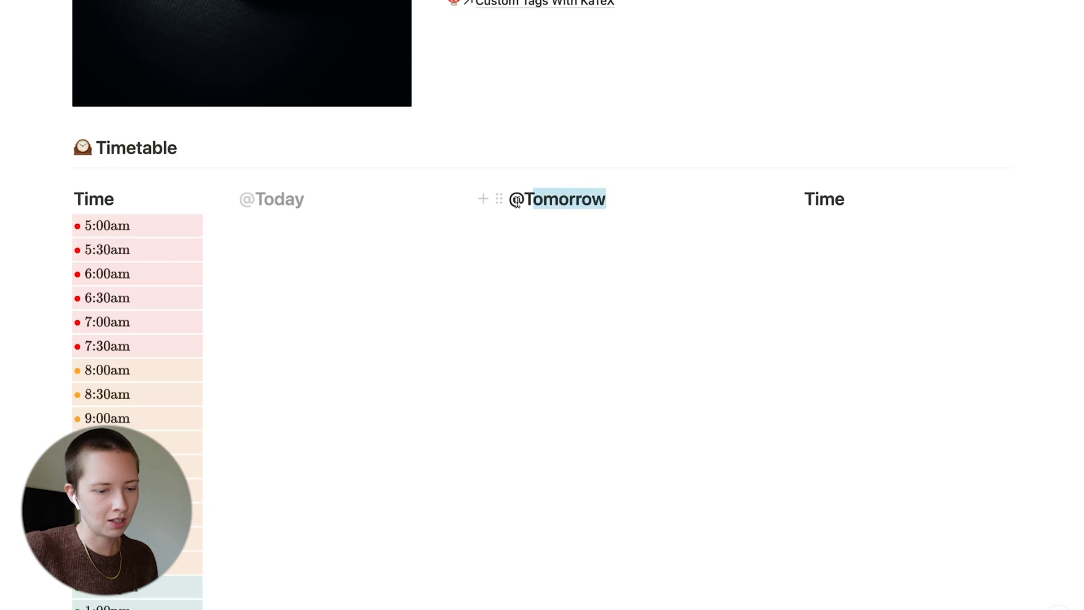
key(super+z)
text(T)
key(BackSpace)
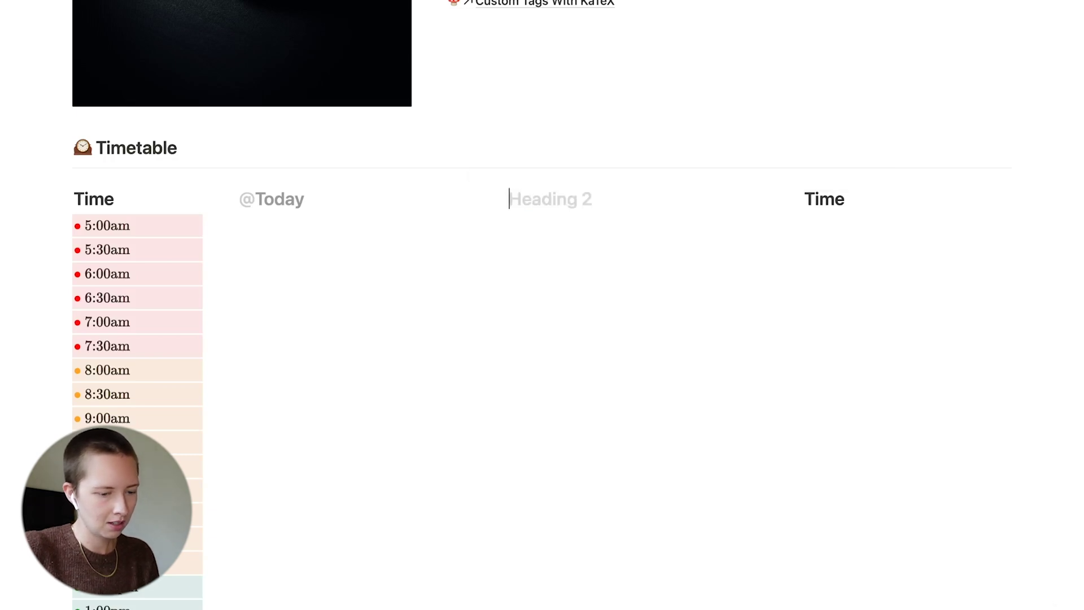
text(@Tomo)
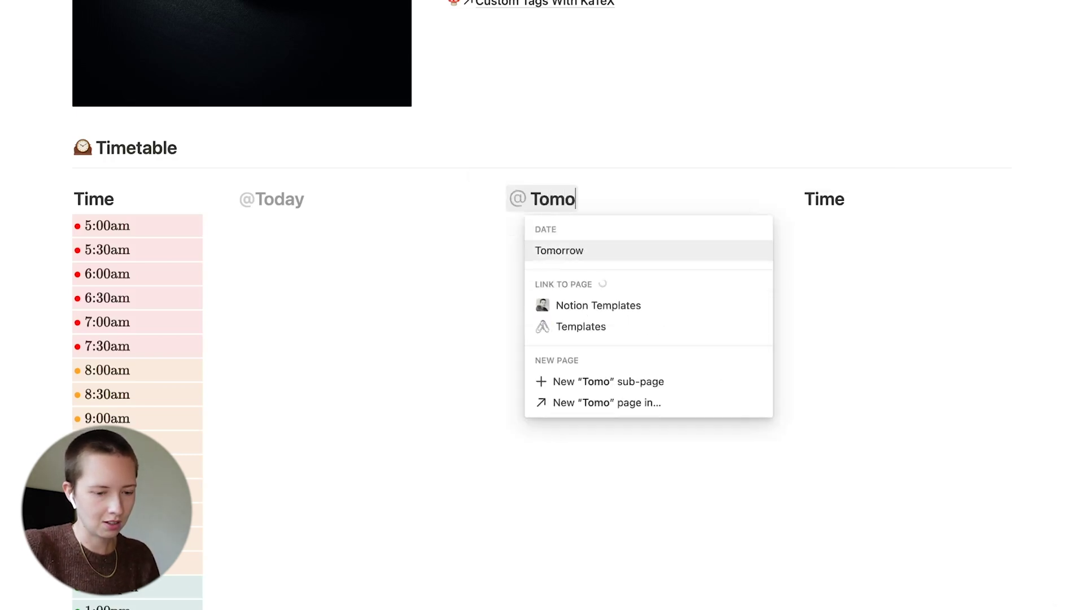
text(rrow)
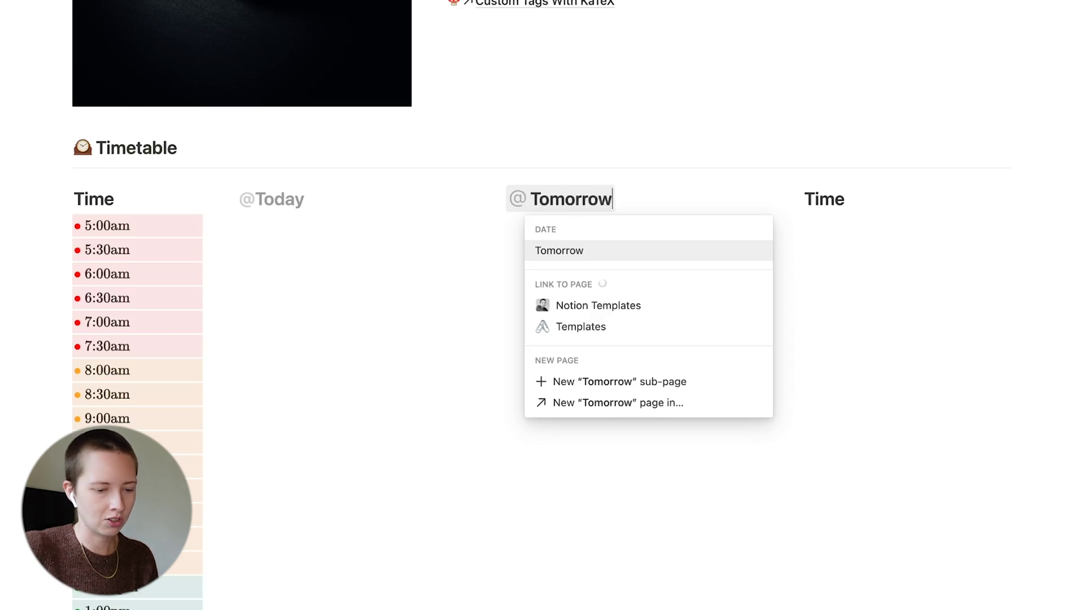
key(Return)
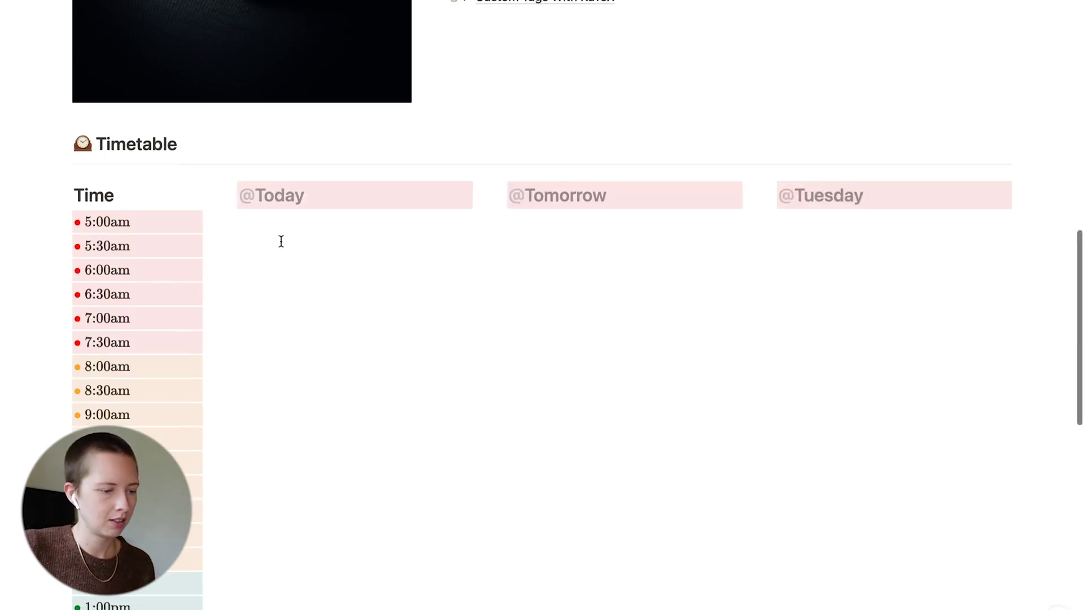
click(278, 222)
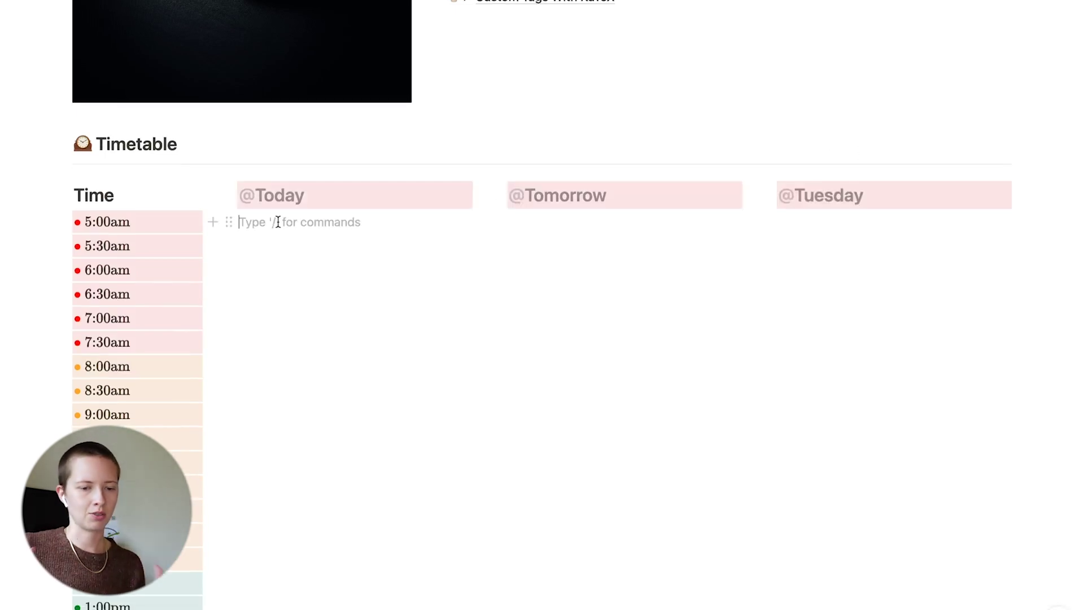
scroll(277, 222, down, 2)
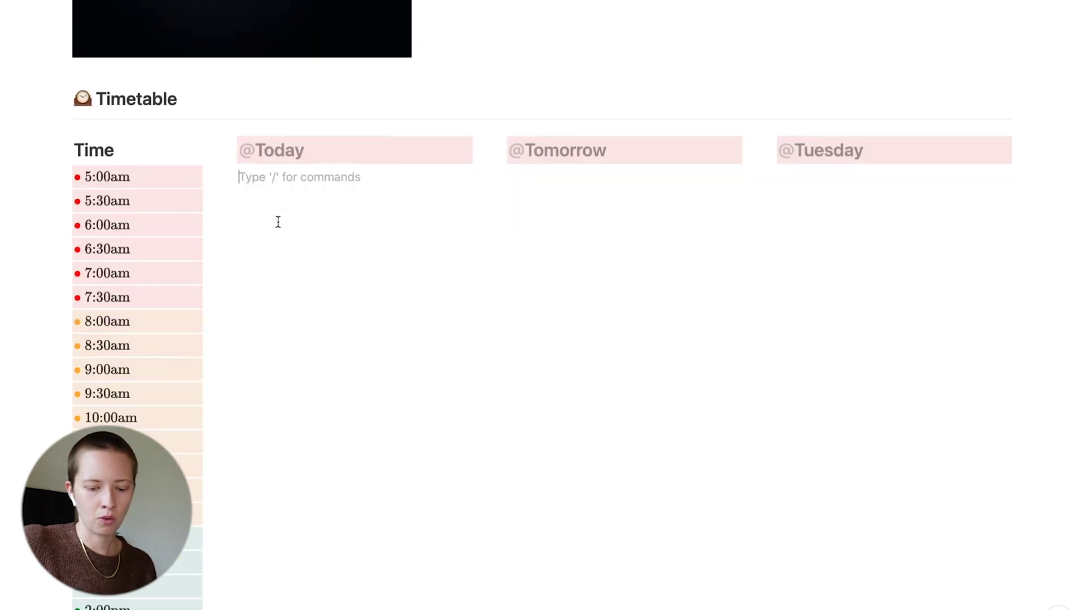
text(/tem)
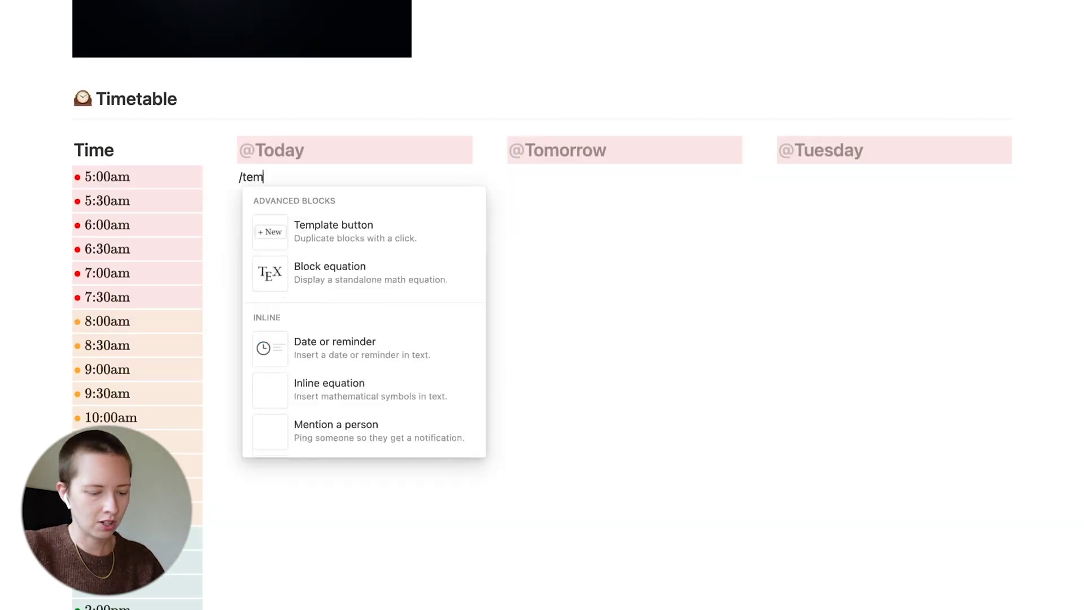
text(plate)
key(Return)
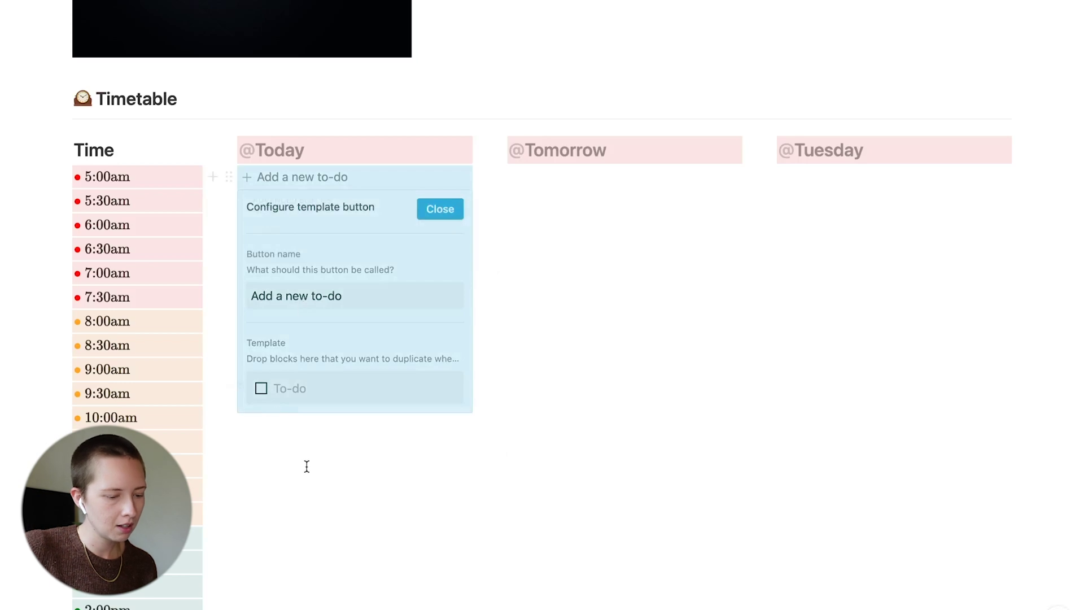
key(BackSpace)
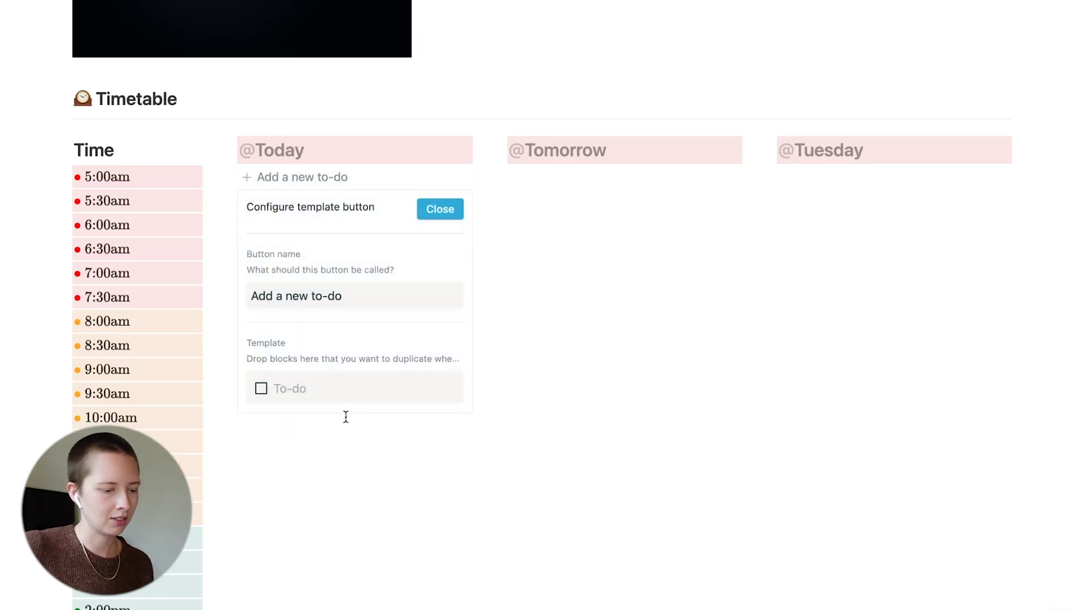
click(346, 416)
key(BackSpace)
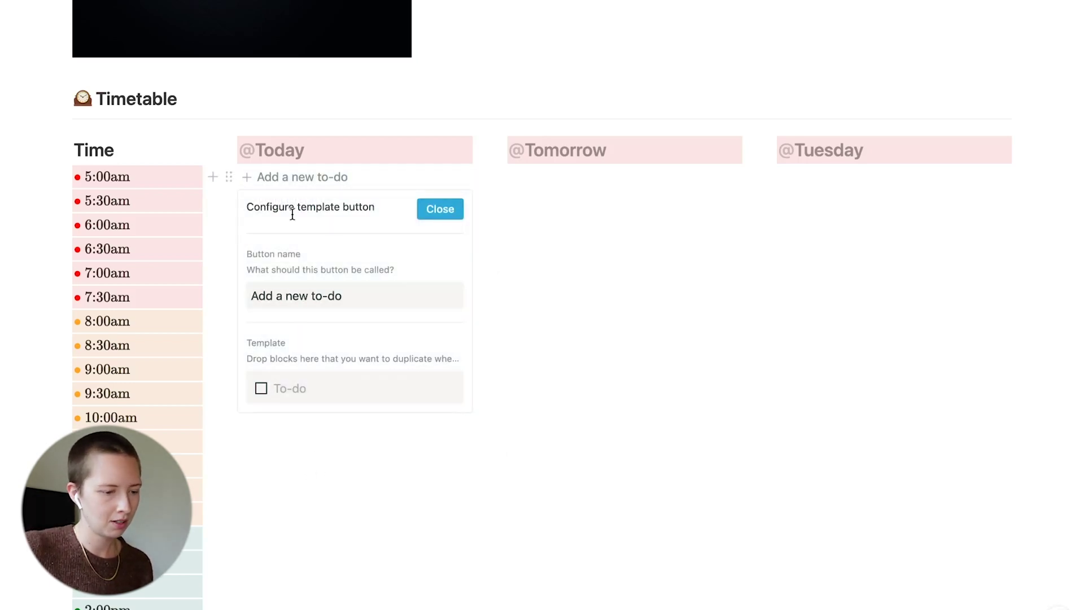
click(309, 435)
Create a 'New Block' to-do with a blank nested line beneath it
scroll(310, 436, down, 3)
text(/t)
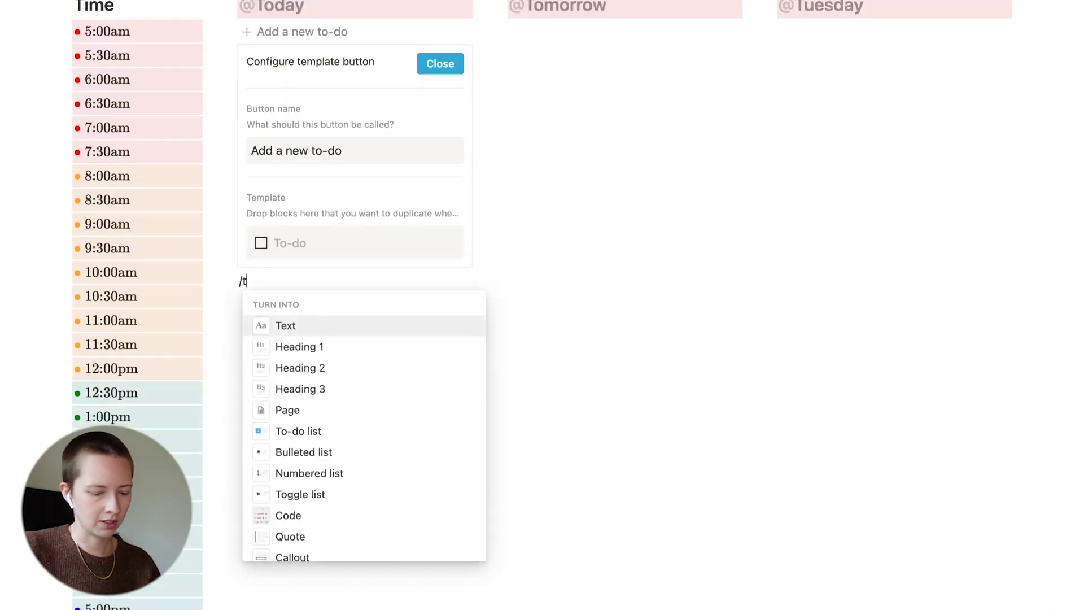
text(odo)
key(Return)
text(New Block)
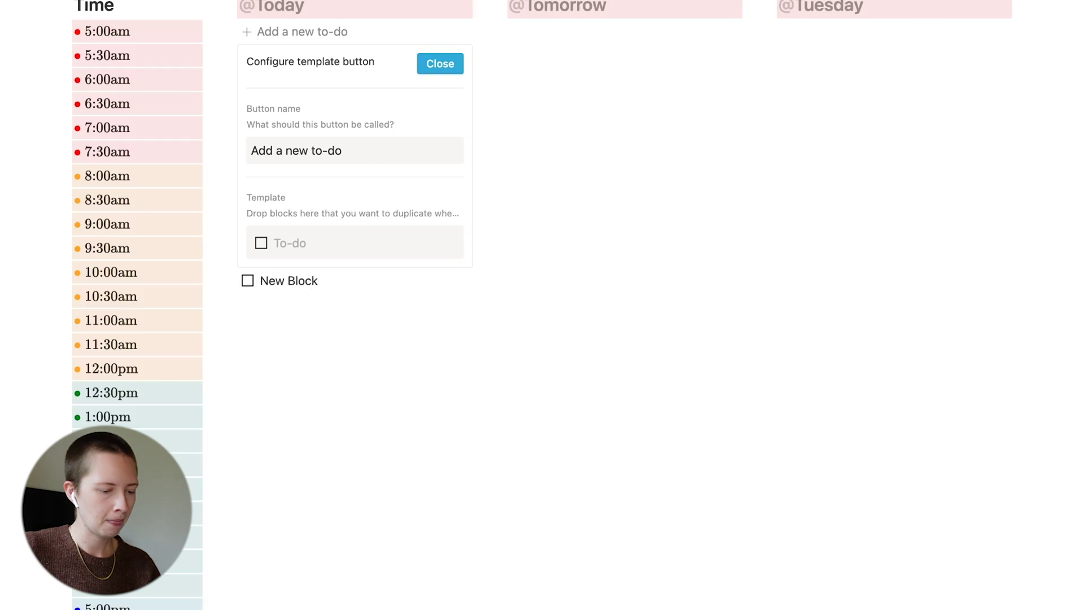
key(Return)
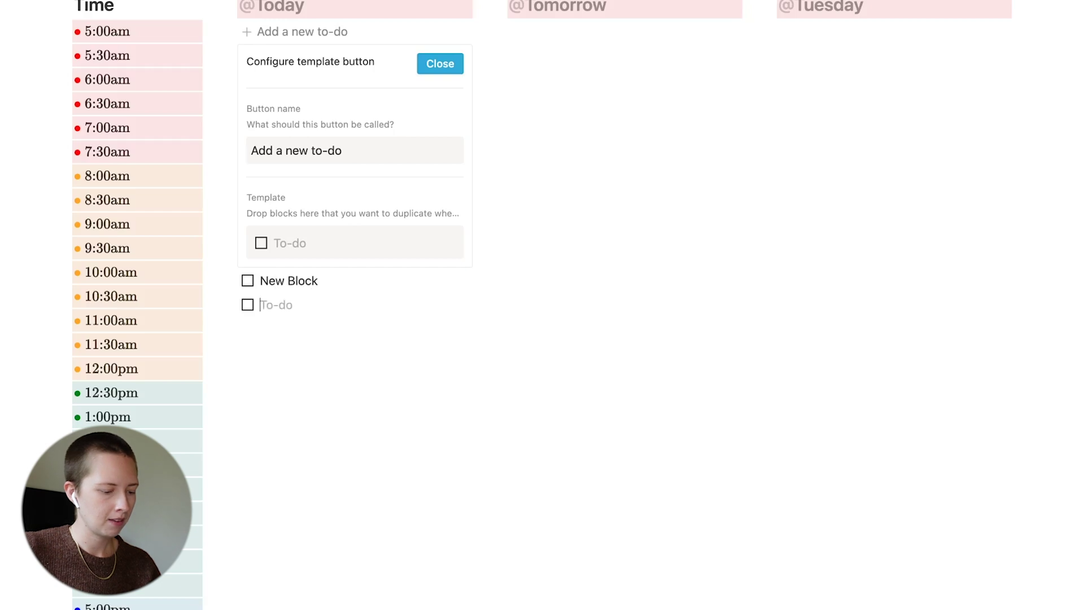
key(Tab)
key(BackSpace)
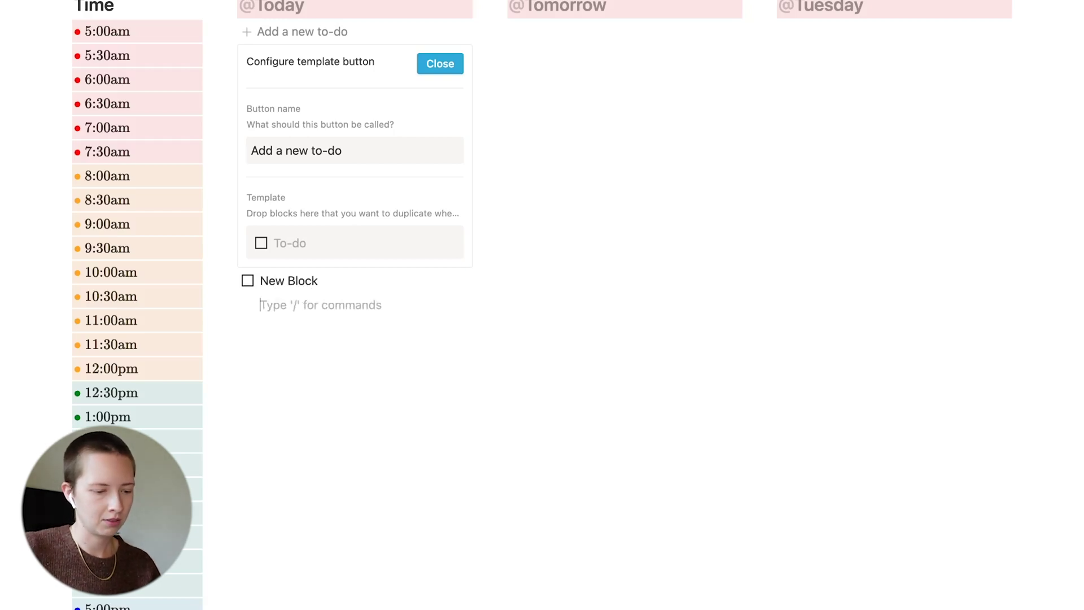
key(Return)
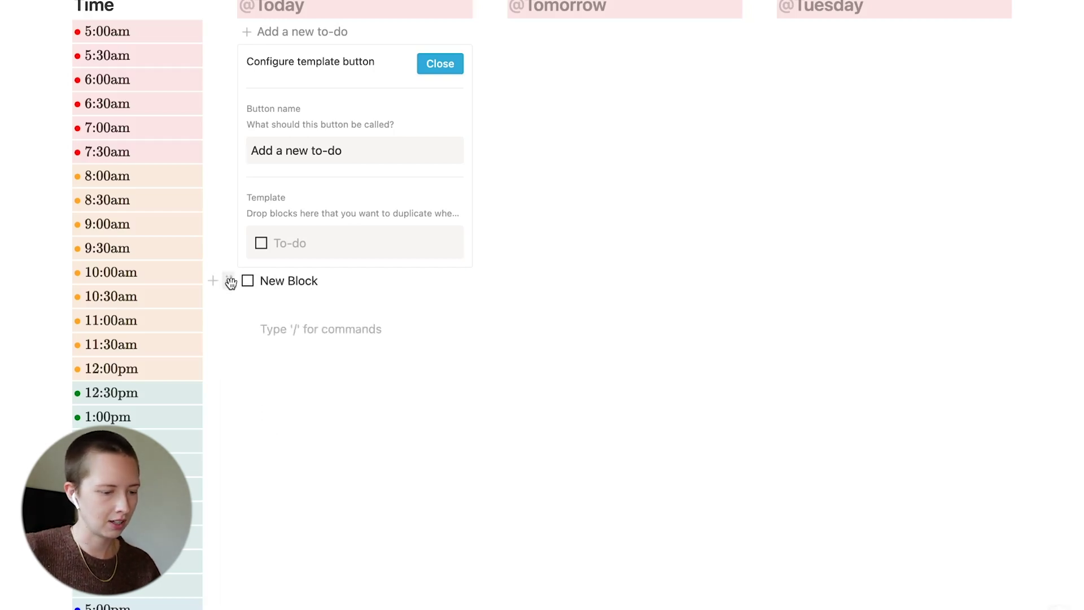
Give New Block a gray background and move it into the template, removing the empty to-do
click(229, 281)
mouse_move(129, 371)
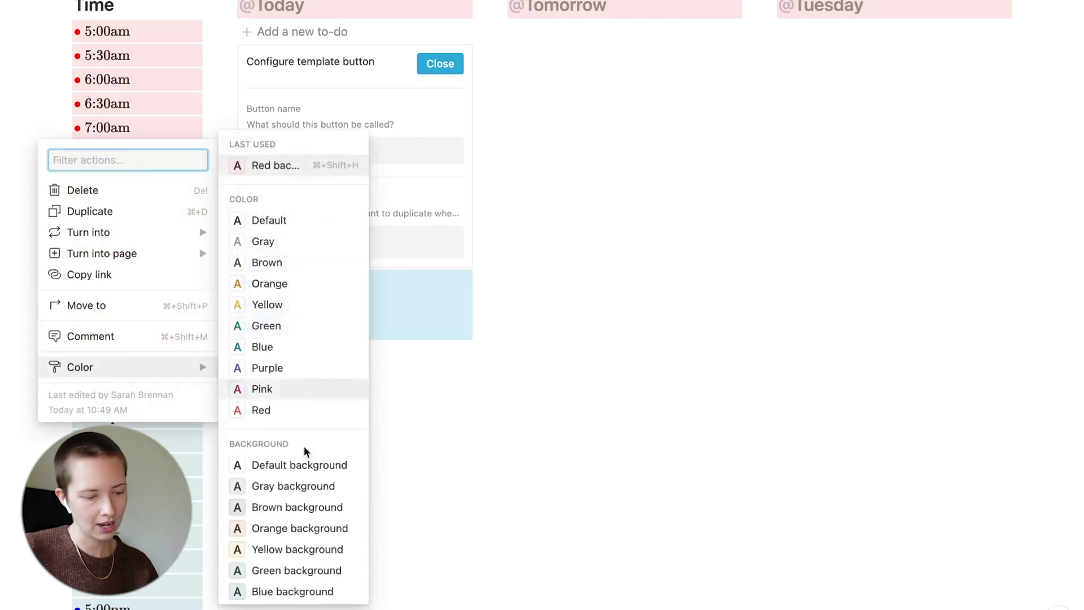
click(256, 486)
drag(230, 281, 276, 240)
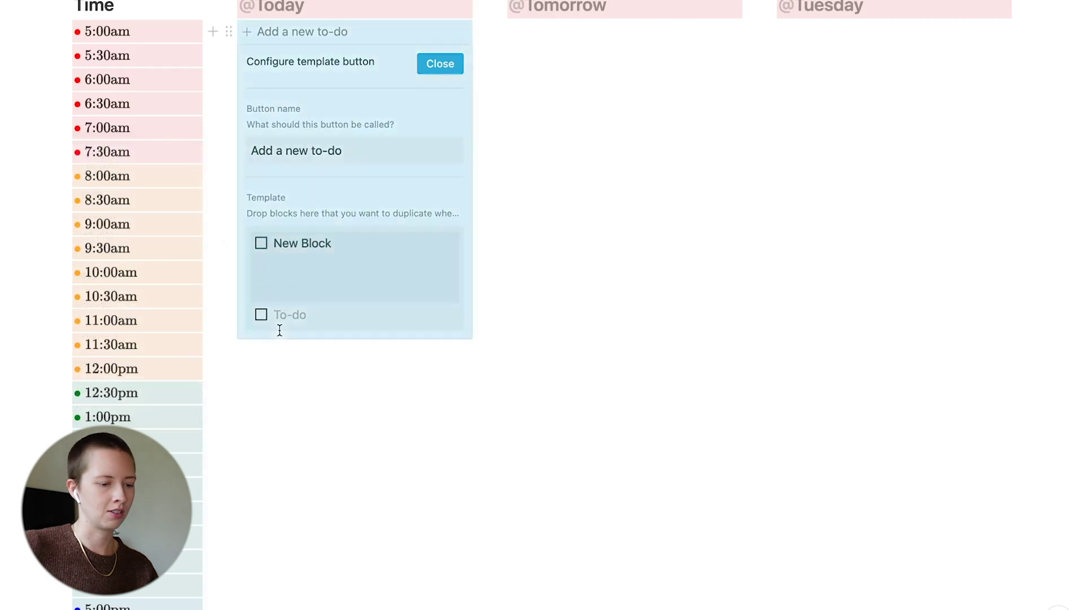
click(281, 317)
key(BackSpace)
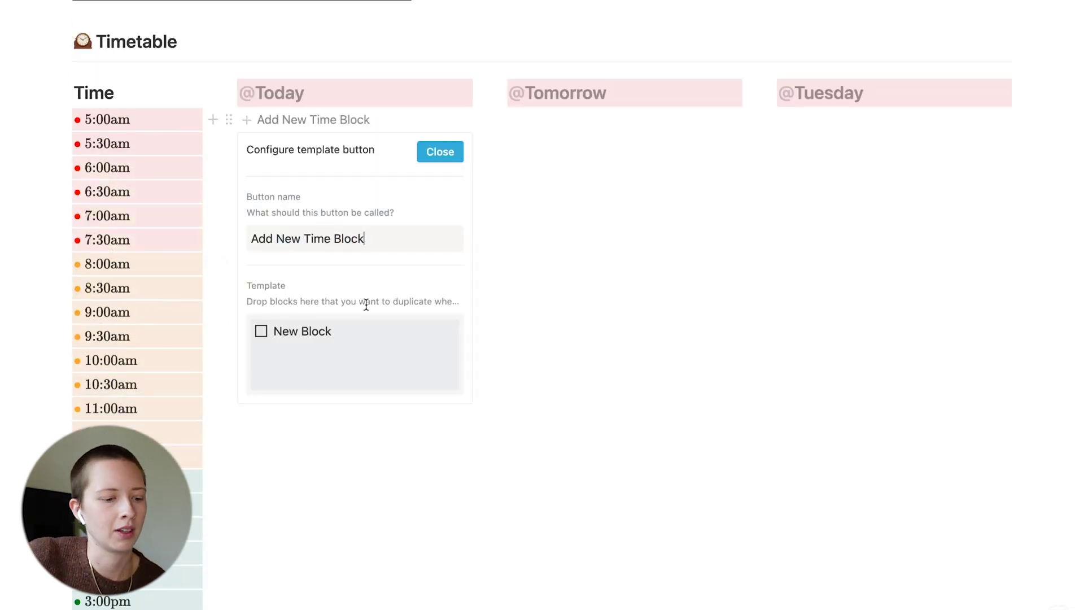
Clear the typed test text from the blank line under New Block in the template
click(359, 360)
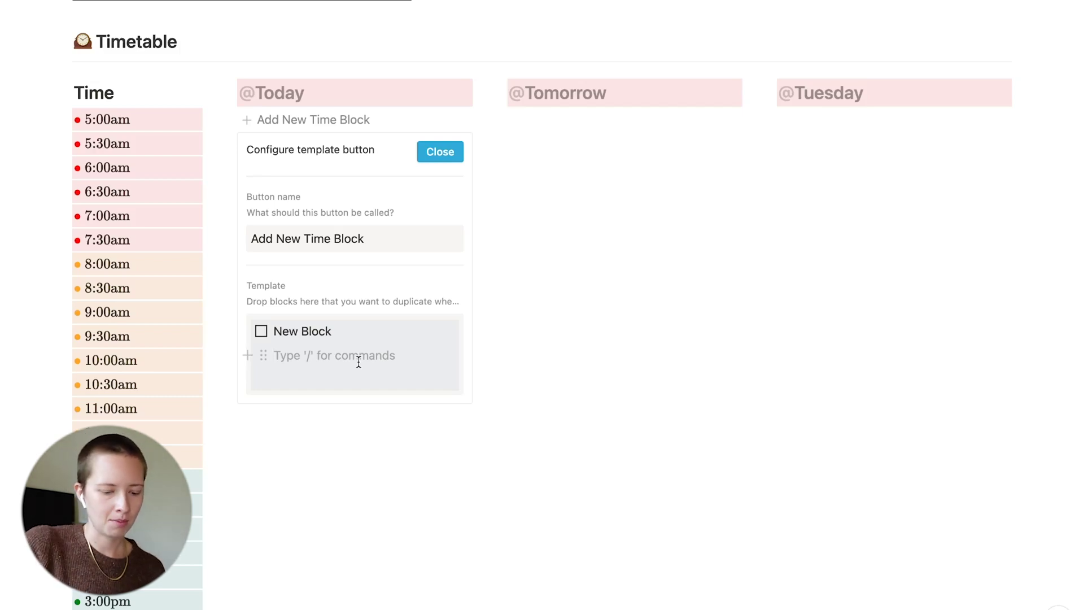
text(fhf)
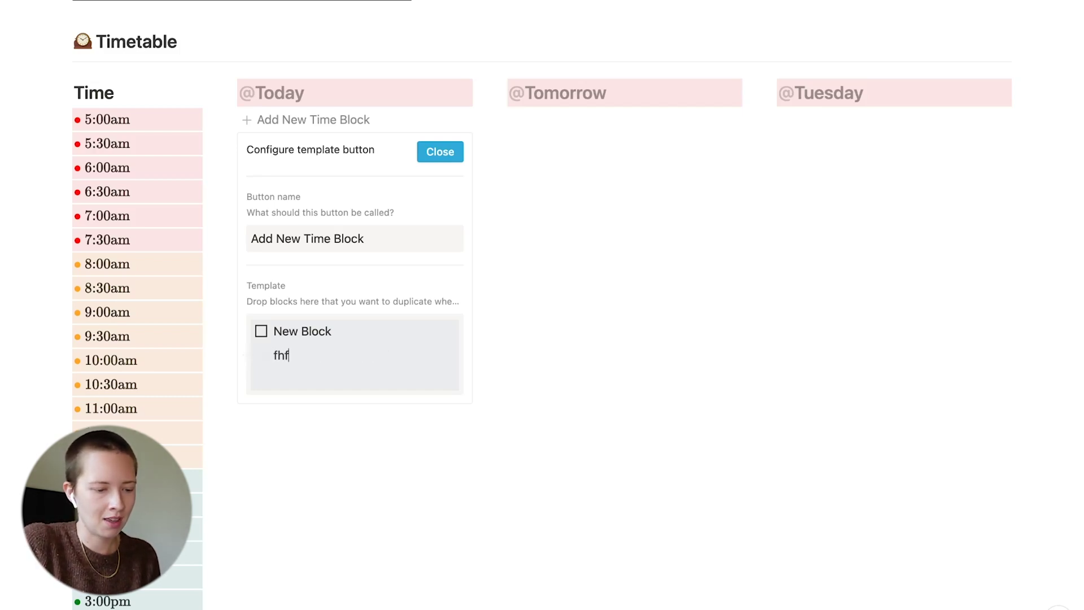
text(hdhfdjhskjghdkaghskgskhgshg)
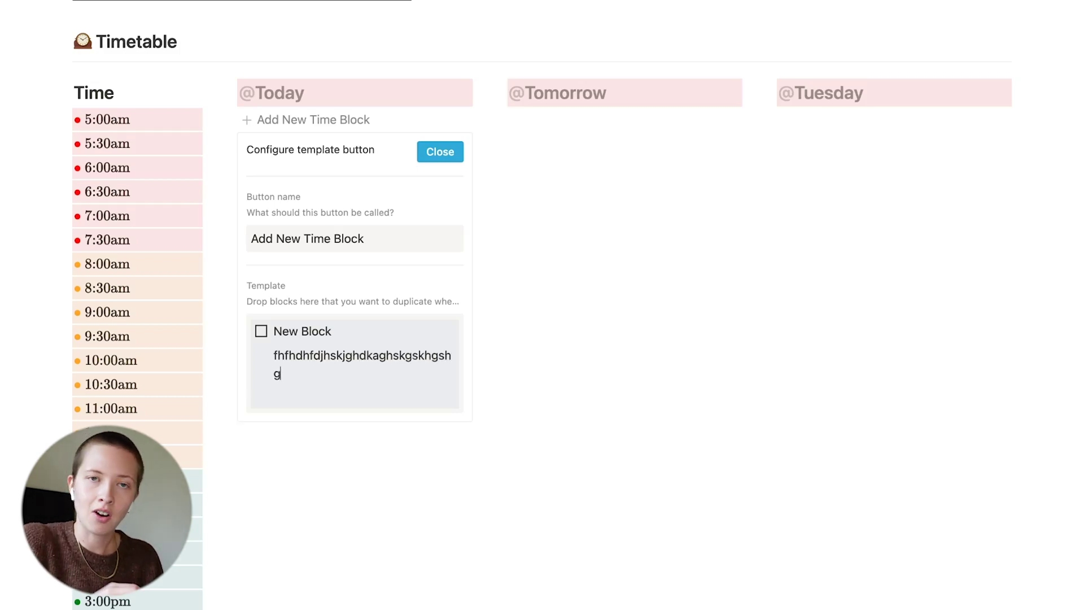
key(BackSpace)
key(BackSpace)
key(BackSpace)
key(BackSpace)
key(BackSpace)
key(BackSpace)
key(BackSpace)
key(BackSpace)
key(BackSpace)
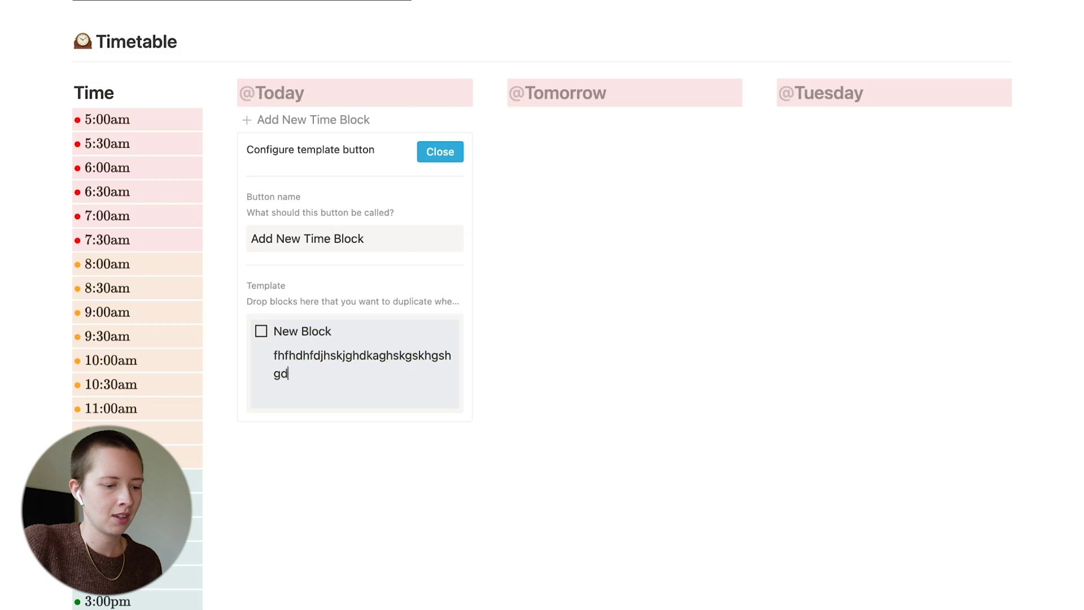
key(BackSpace)
key(BackSpace)
key(BackSpace)
key(BackSpace)
key(BackSpace)
key(BackSpace)
key(BackSpace)
key(BackSpace)
key(BackSpace)
key(BackSpace)
key(BackSpace)
key(BackSpace)
key(BackSpace)
key(BackSpace)
key(BackSpace)
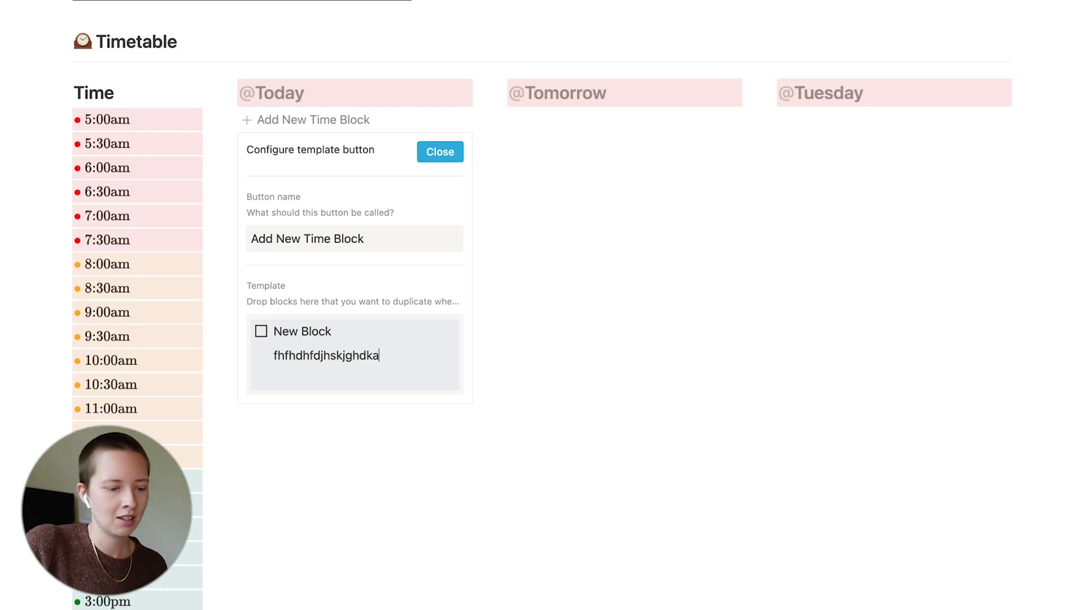
key(BackSpace)
key(BackSpace)
key(BackSpace)
key(BackSpace)
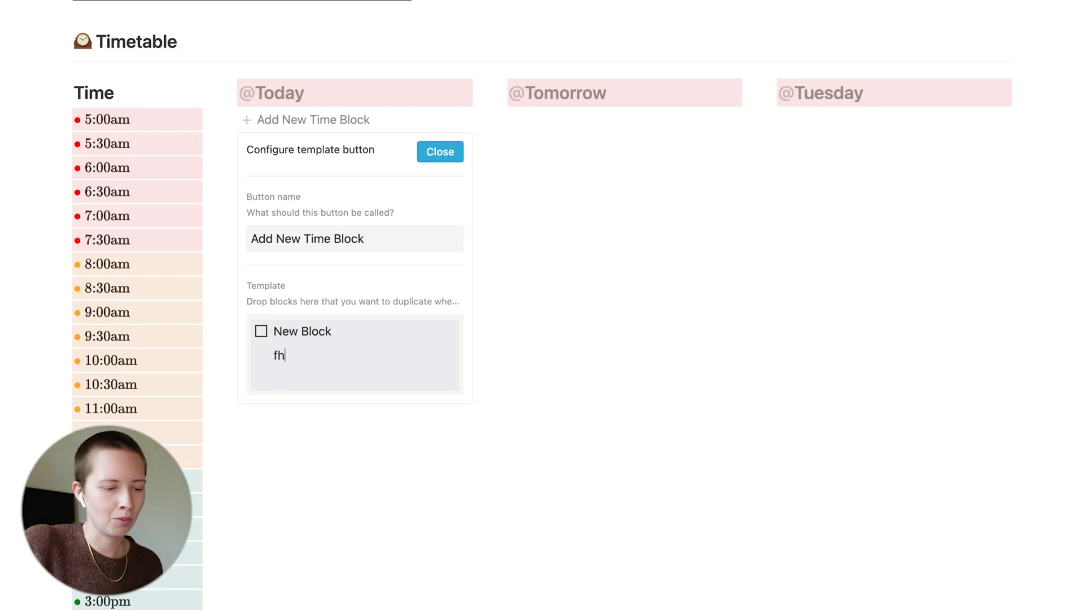
key(BackSpace)
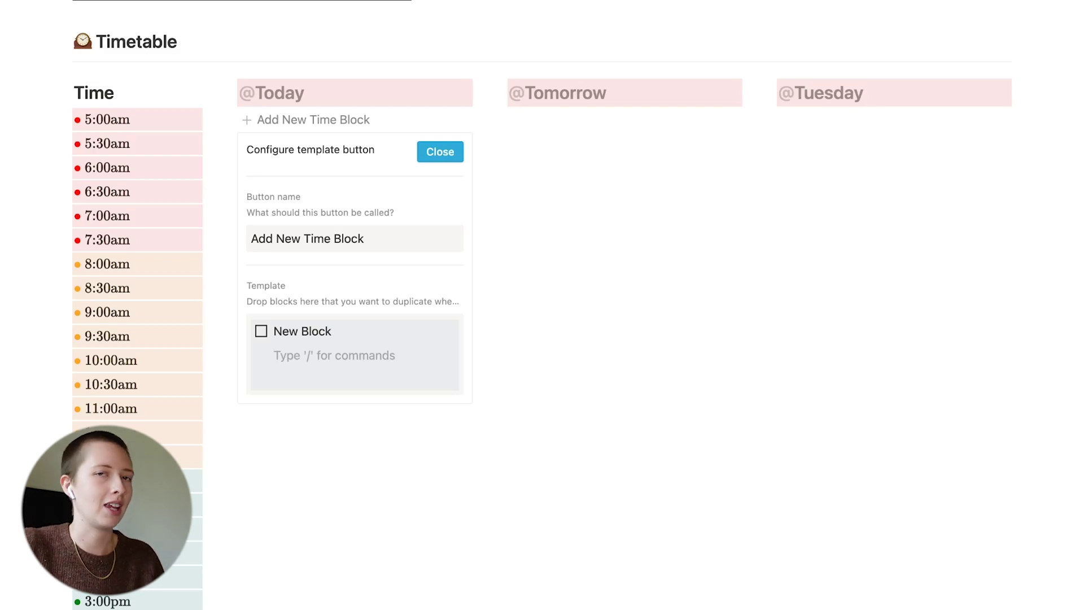
Turn the line under New Block into a toggle list and expand it
text(/toggle)
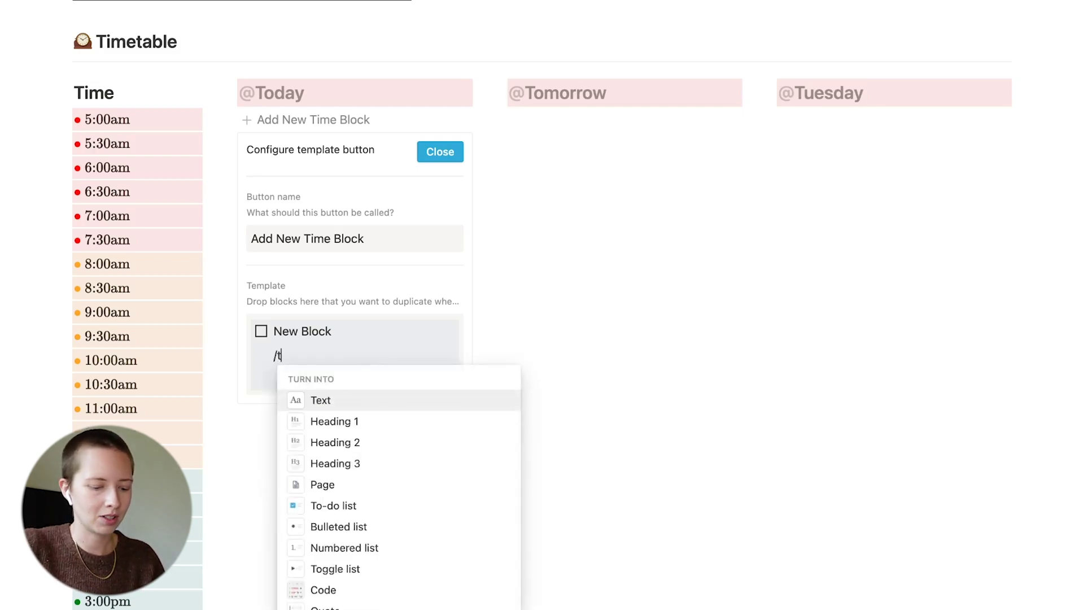
key(Return)
scroll(543, 339, down, 2)
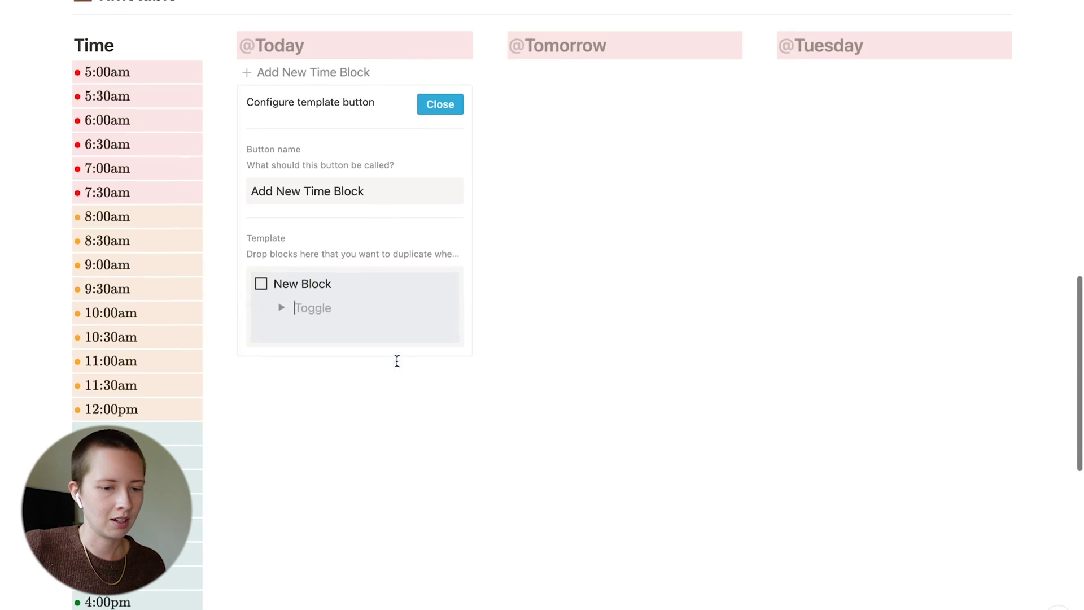
click(845, 2)
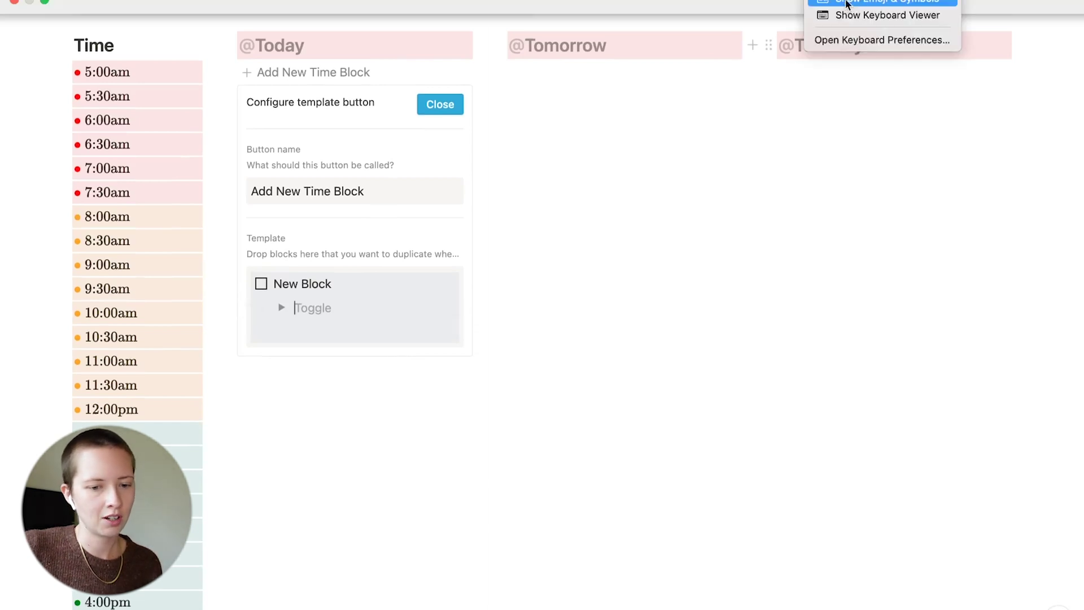
click(845, 2)
click(281, 309)
click(357, 337)
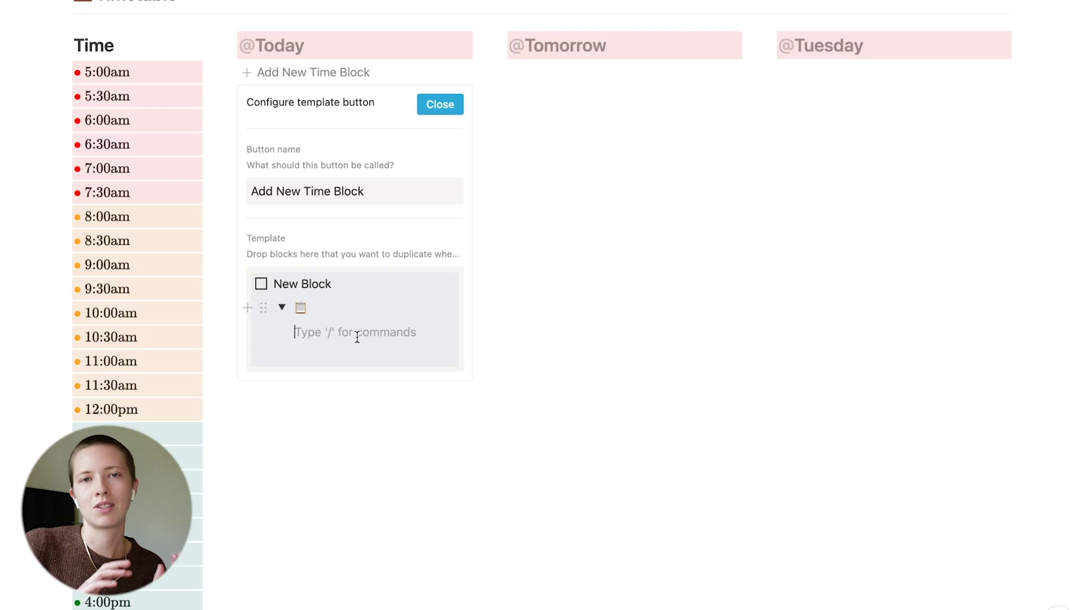
Insert a code block inside the toggle, leaving code wrapping off
text(/)
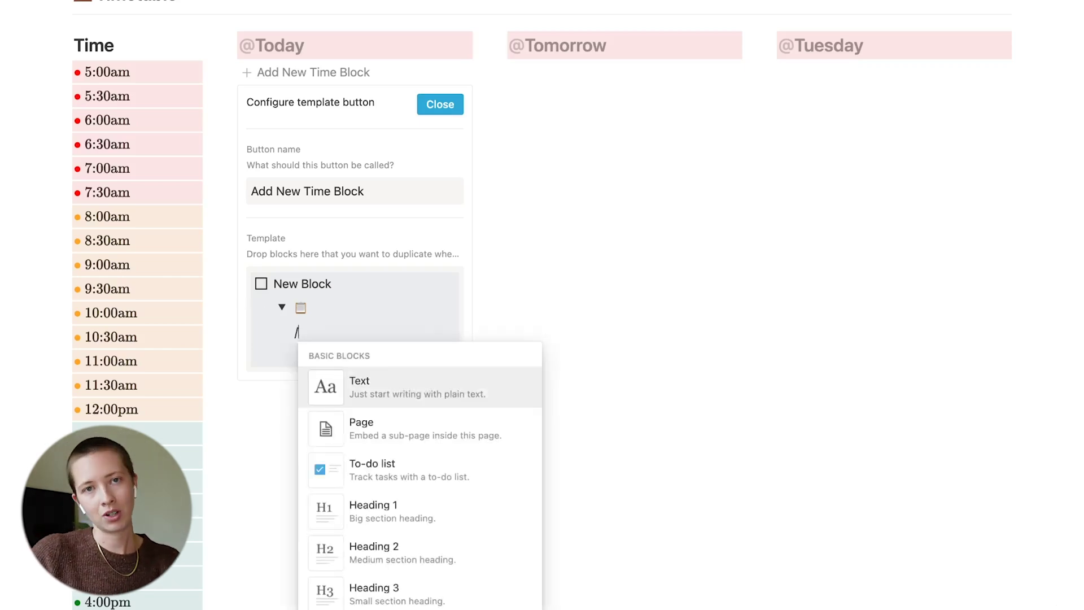
text(code)
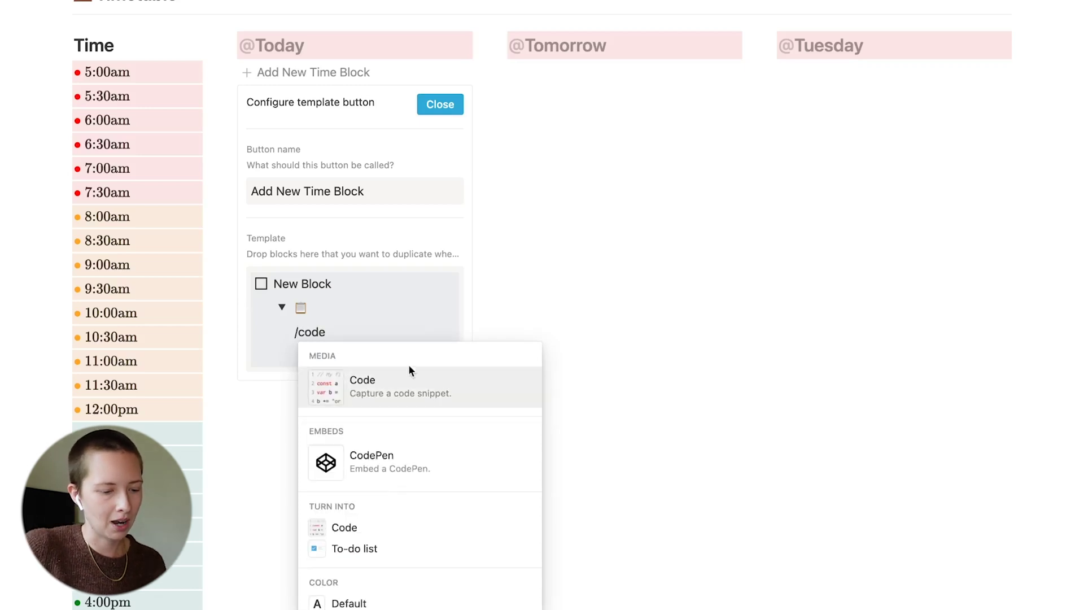
mouse_move(476, 401)
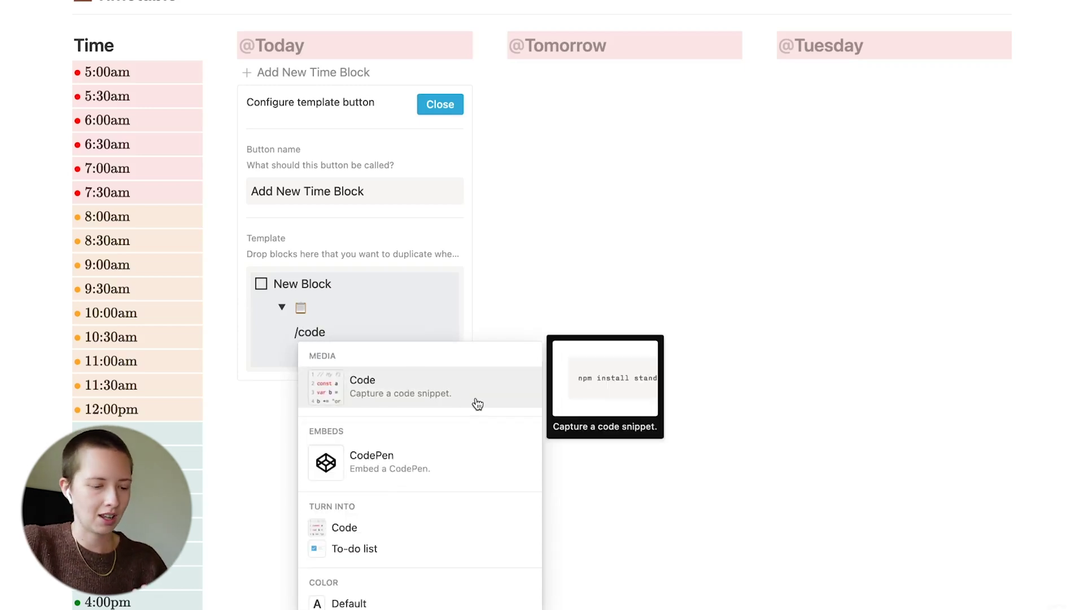
click(477, 402)
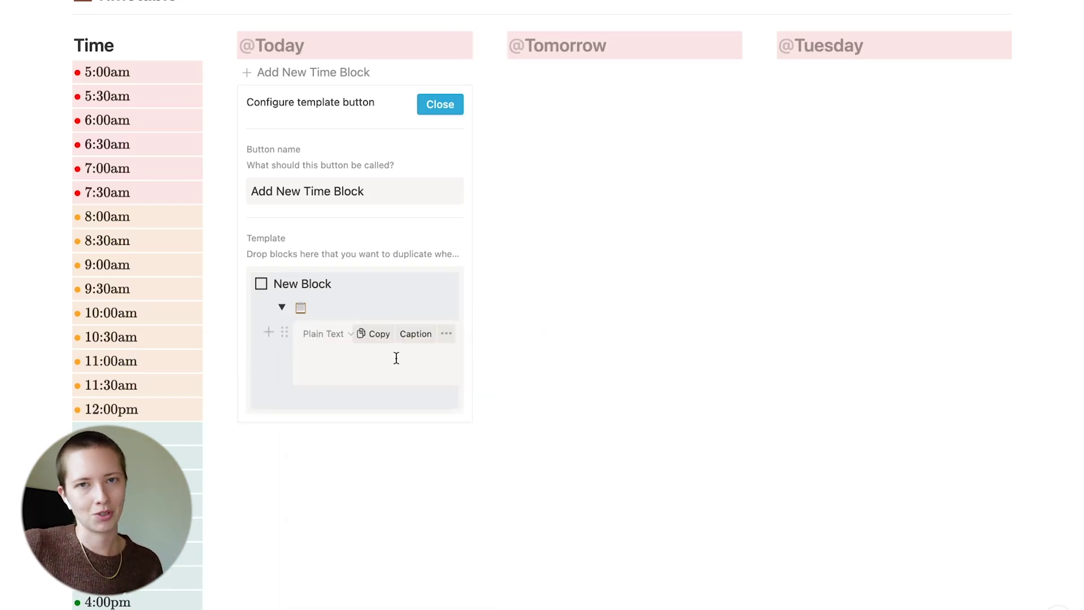
click(446, 339)
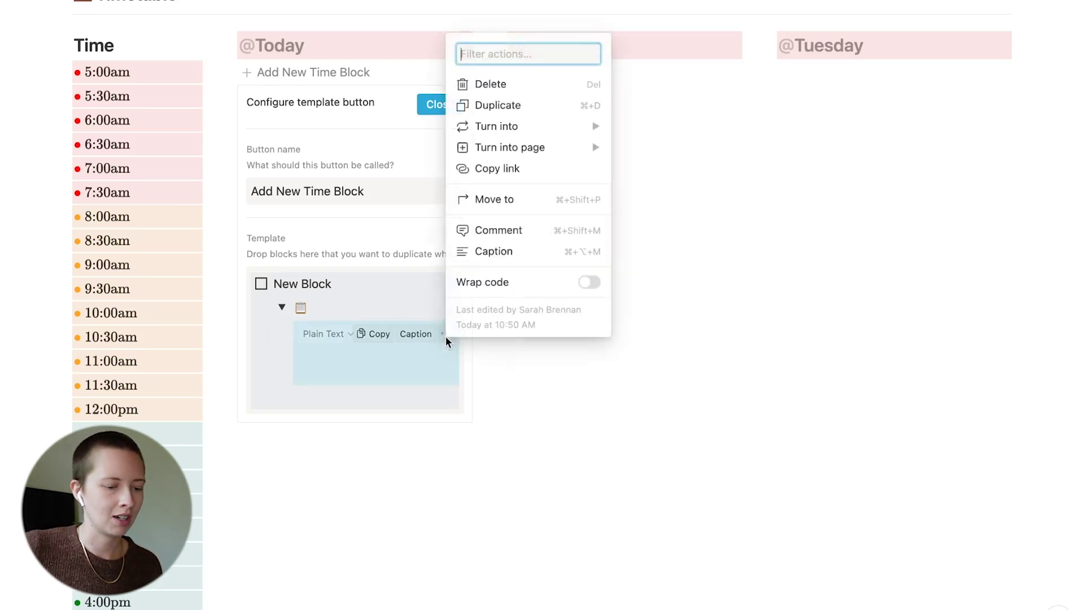
click(593, 285)
click(597, 290)
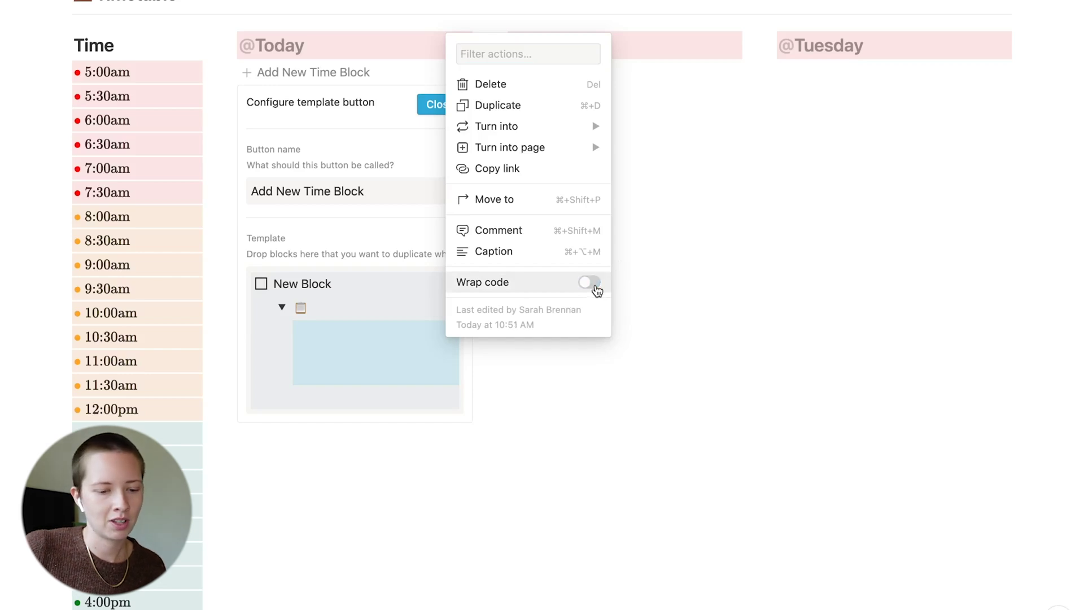
click(307, 356)
Type Description in the code block, collapse the toggle and close the template configuration
click(354, 359)
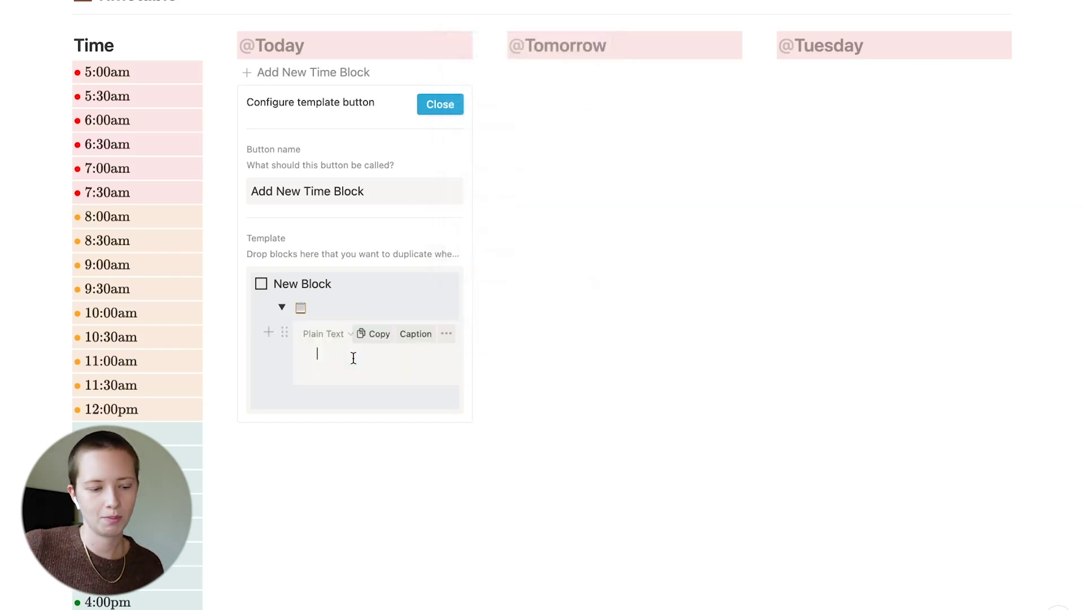
text(Description)
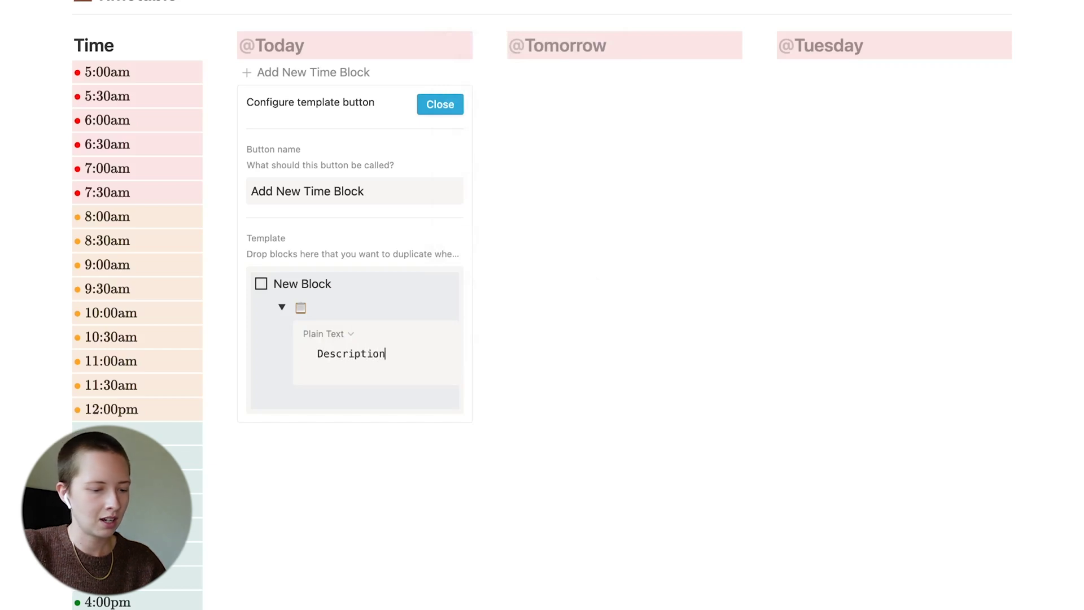
text( fdhfjdhkjsdhgjsghsjdshgjs)
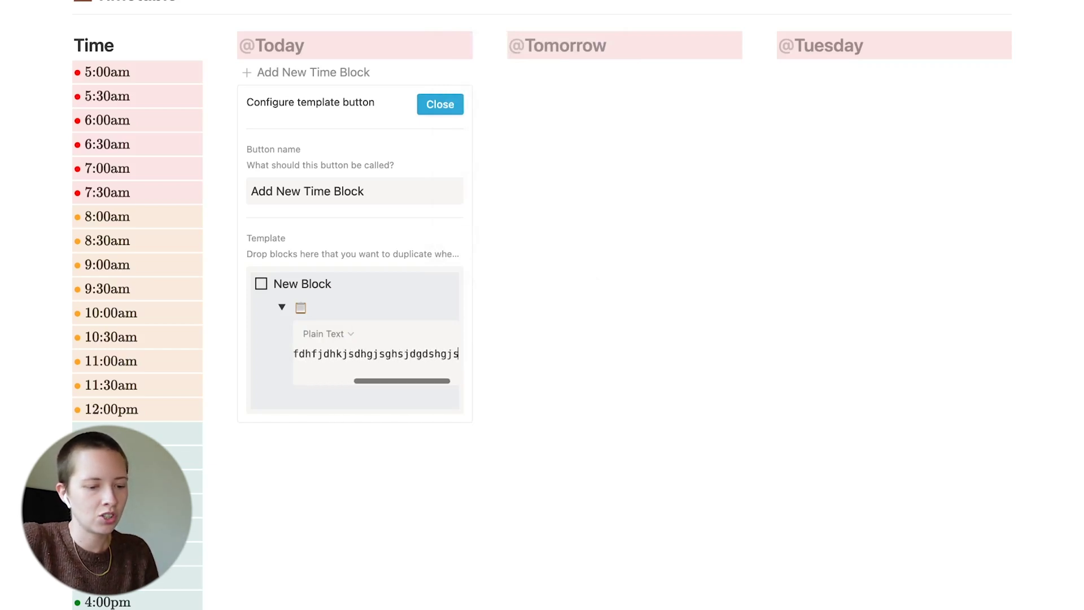
text(hgjdshgjsdhgjshdgjshgjsdhgskdhgsdkghs)
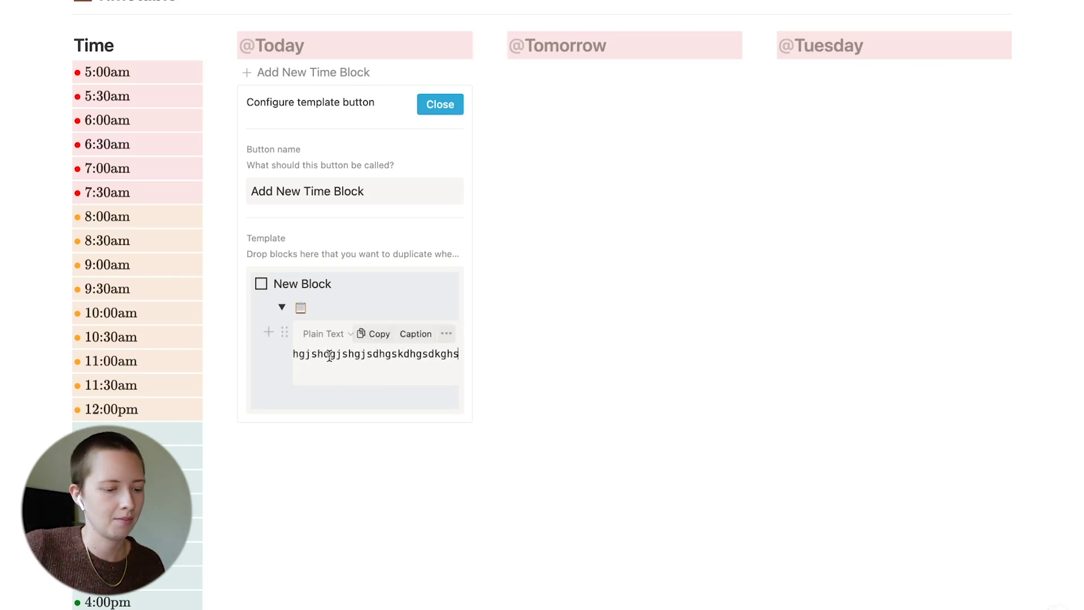
key(alt+BackSpace)
click(282, 307)
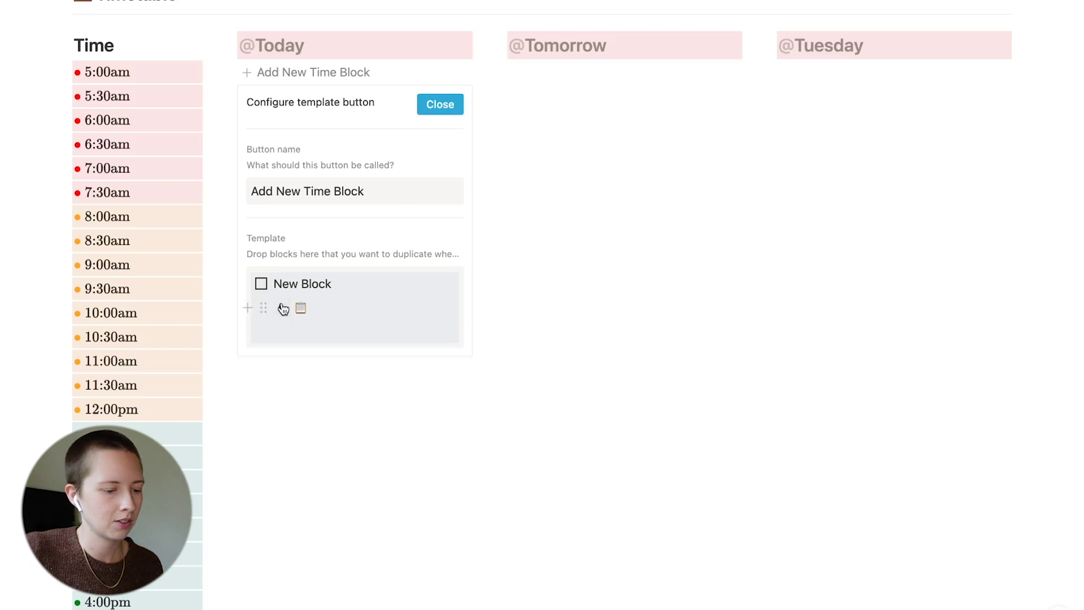
click(435, 105)
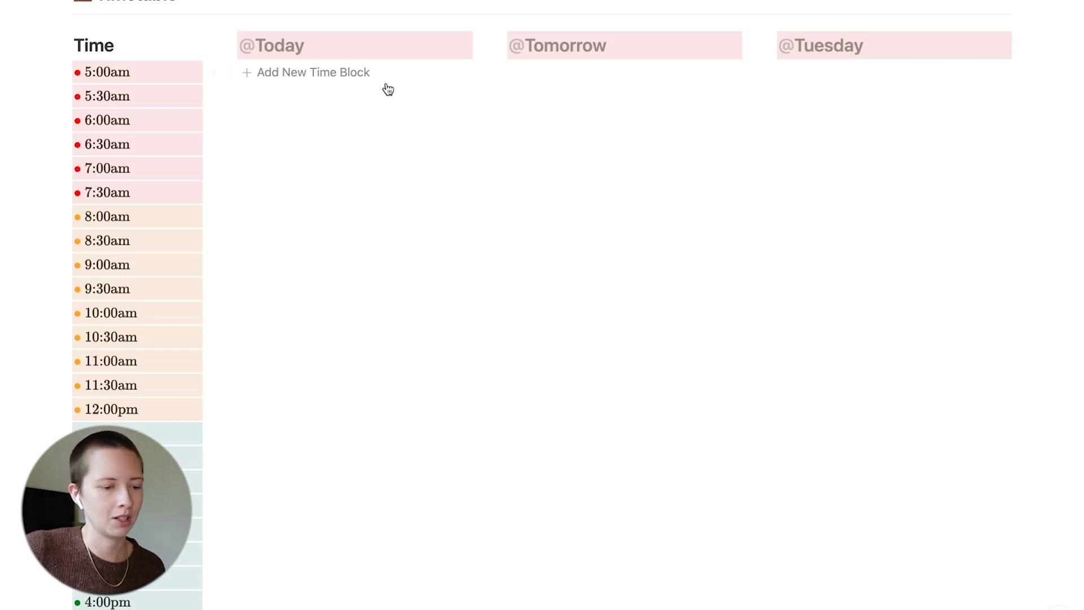
scroll(377, 85, up, 1)
scroll(375, 102, down, 1)
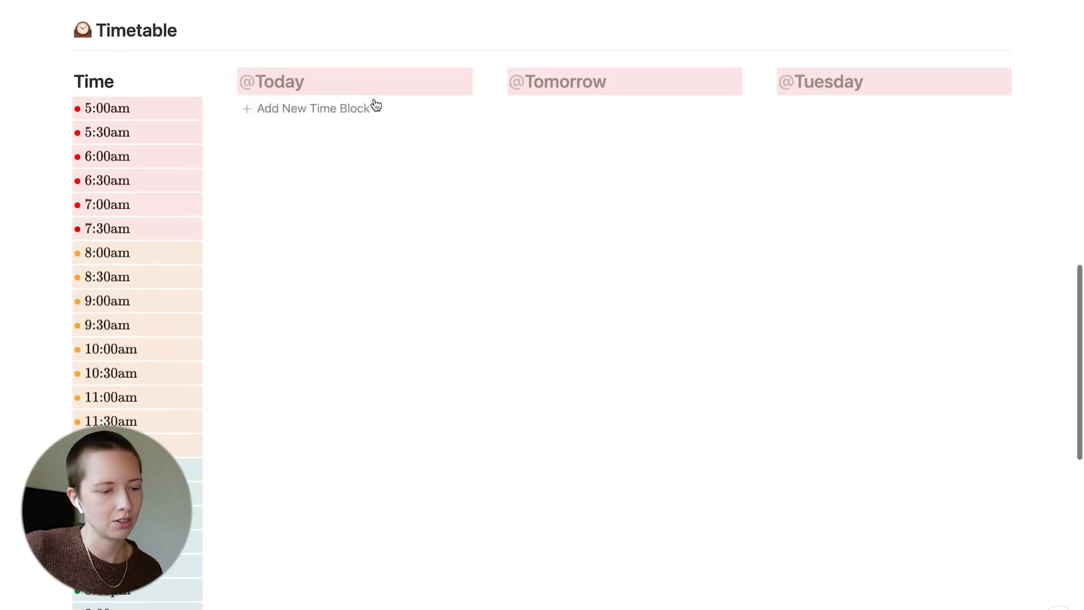
click(365, 118)
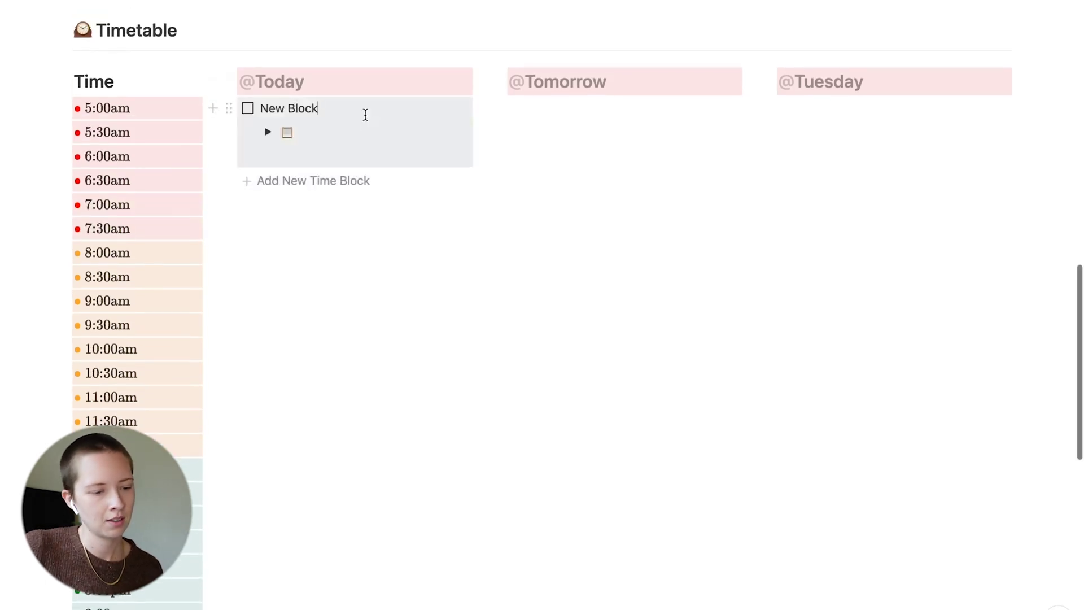
click(355, 182)
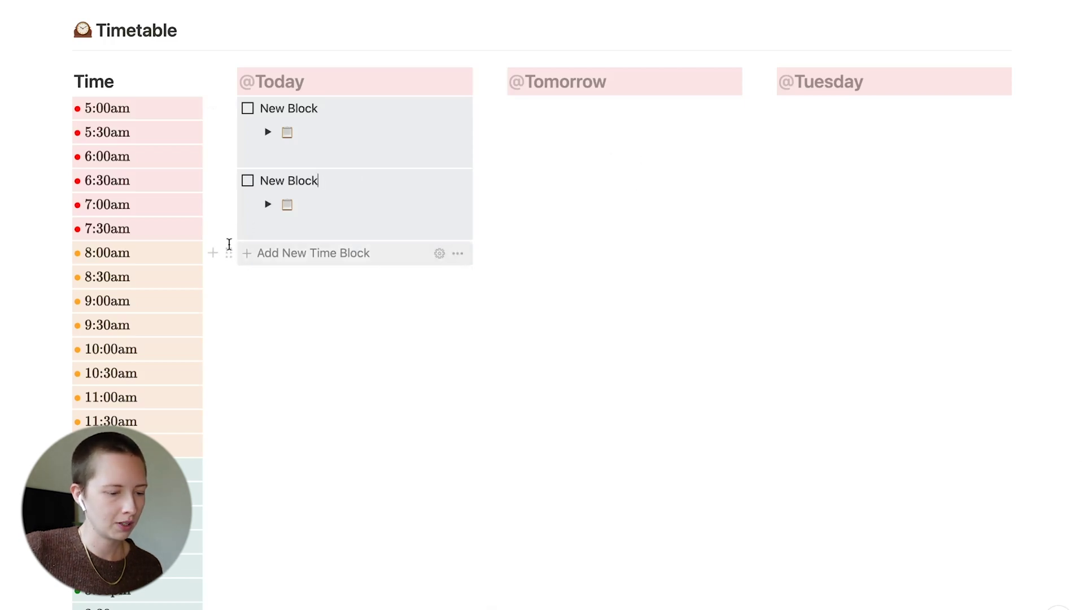
Duplicate the Add New Time Block button for the other day columns
click(228, 252)
key(super+d)
key(super+d)
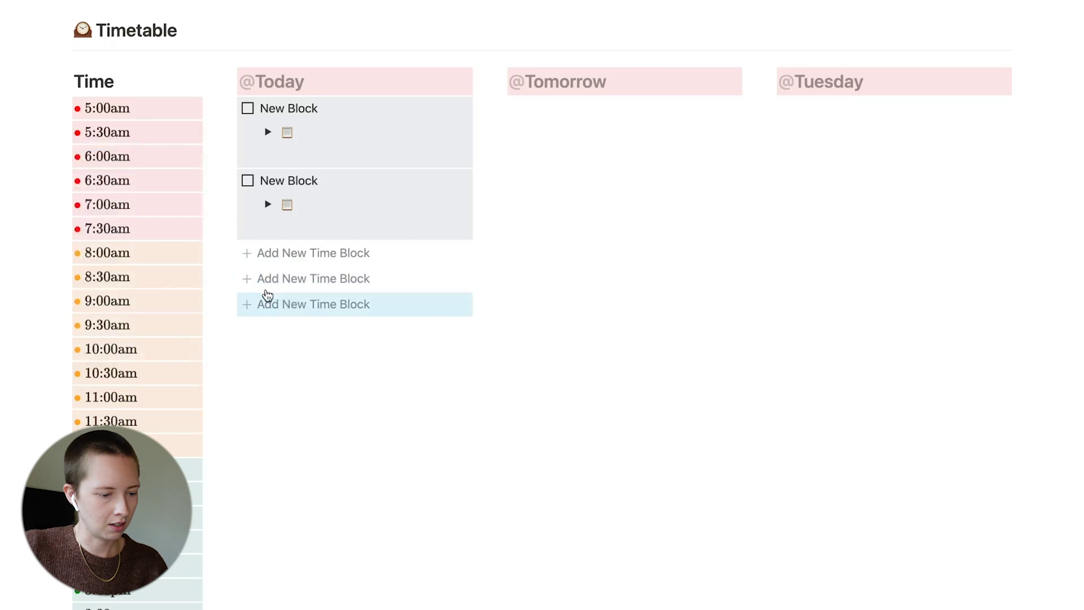
click(339, 327)
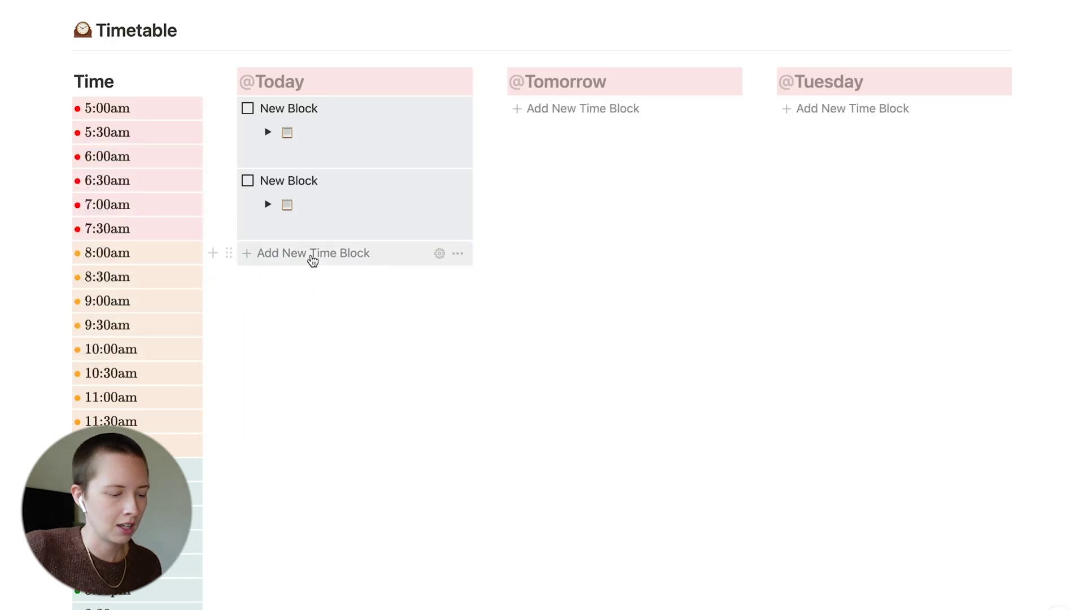
click(312, 255)
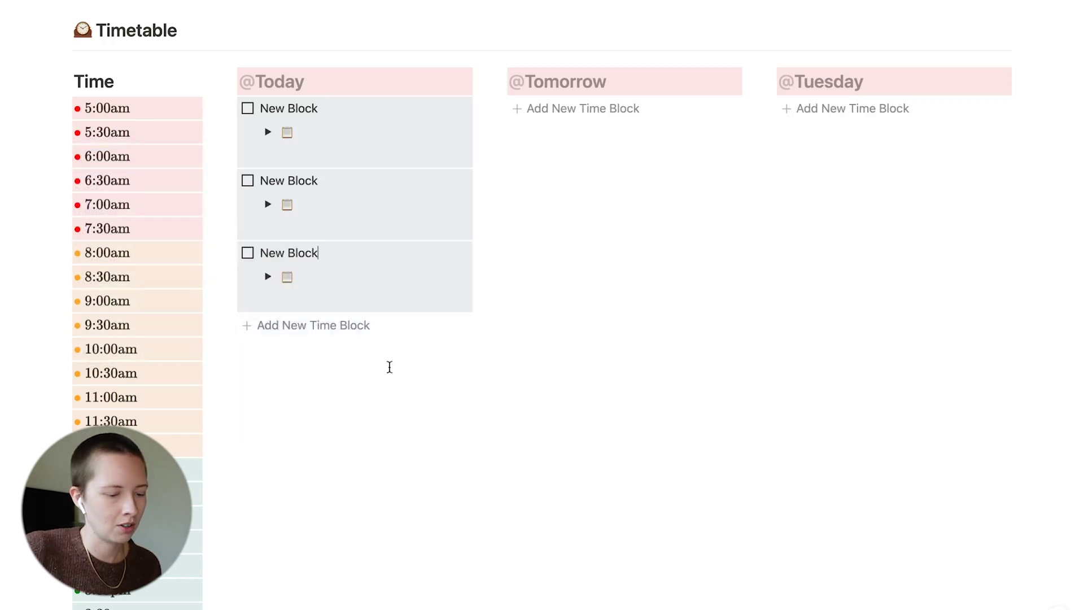
click(306, 332)
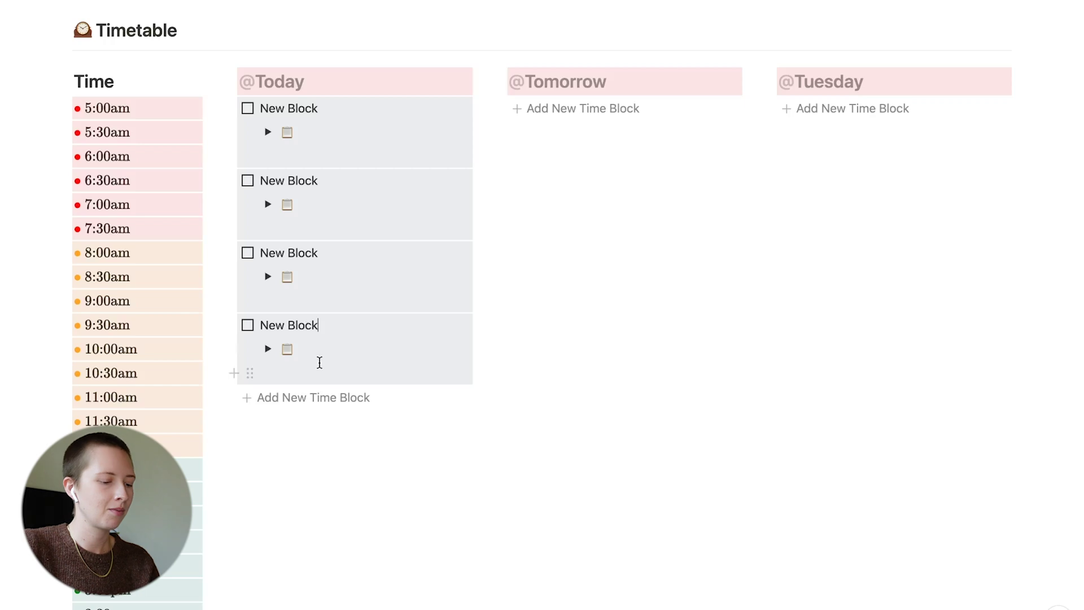
scroll(318, 362, down, 2)
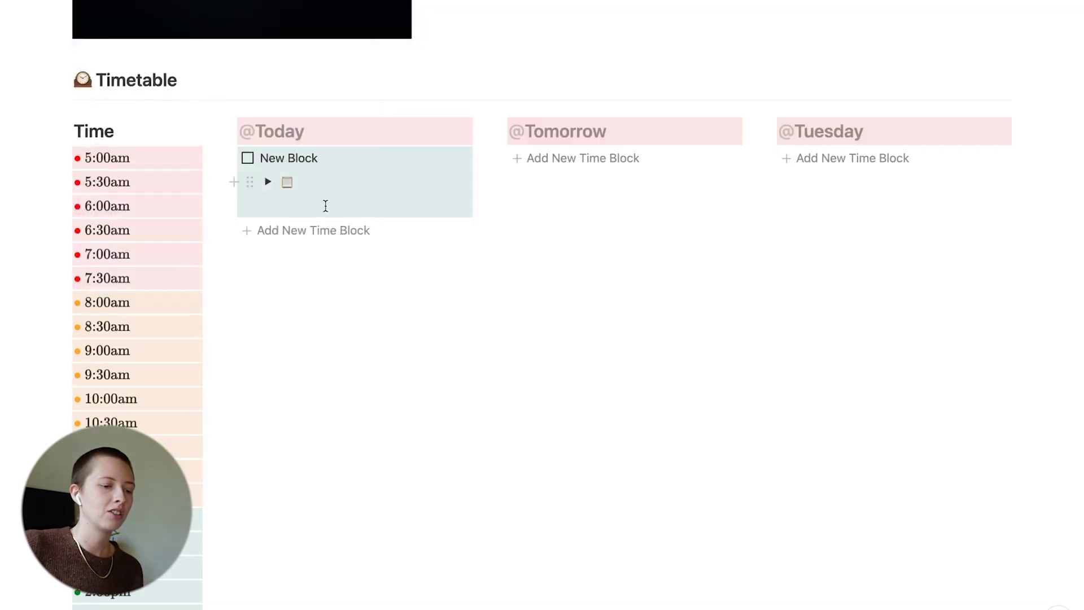
click(325, 206)
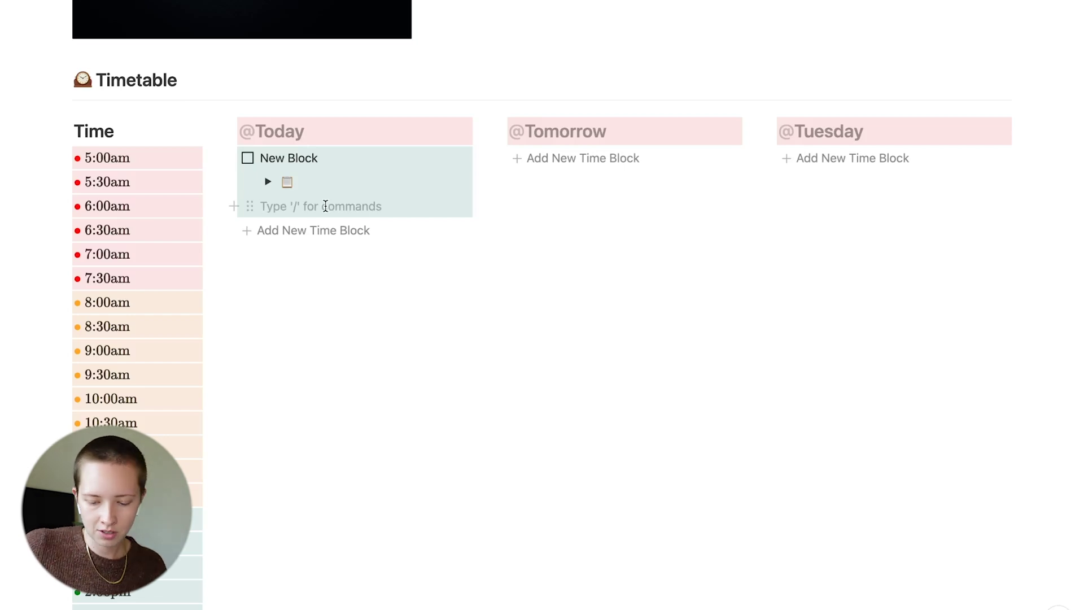
Lengthen the Today card with two empty lines, then give Tuesday's third block a Pink background
key(Return)
key(Return)
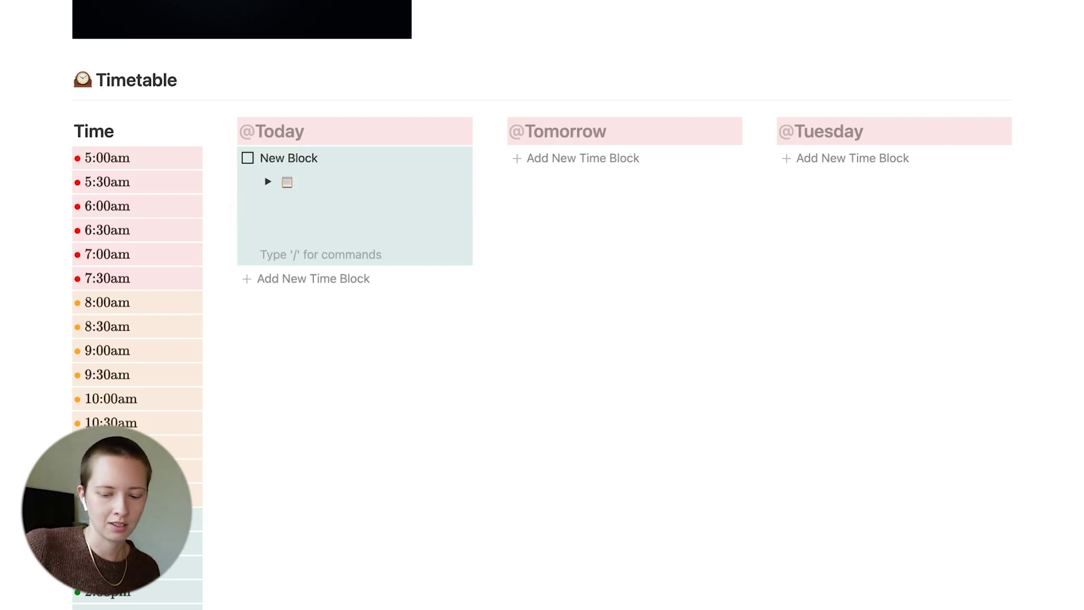
key(Return)
key(Return)
key(Return)
key(Return)
key(Return)
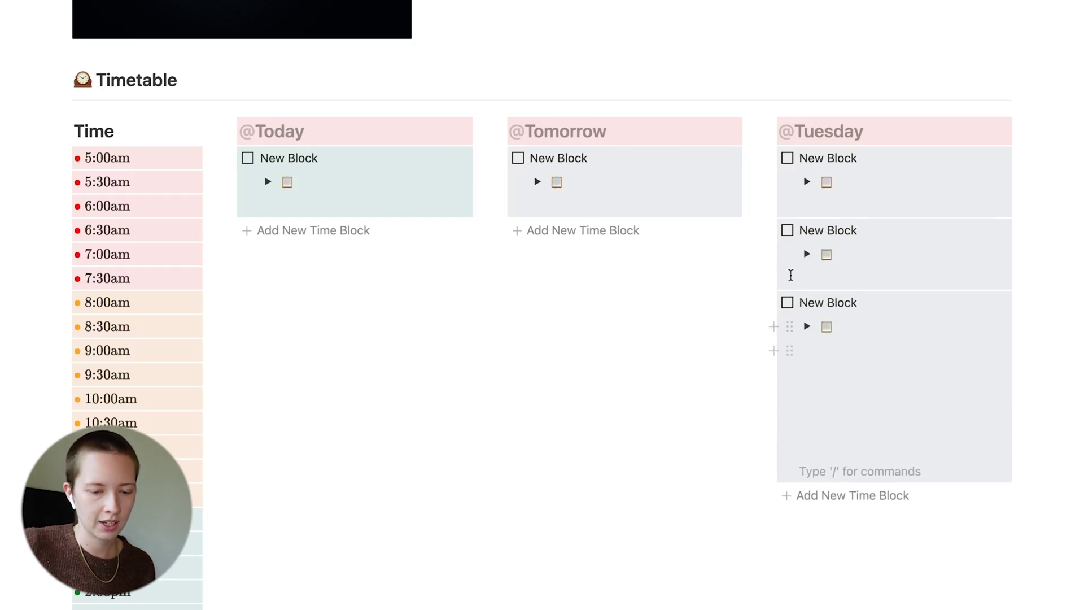
click(768, 302)
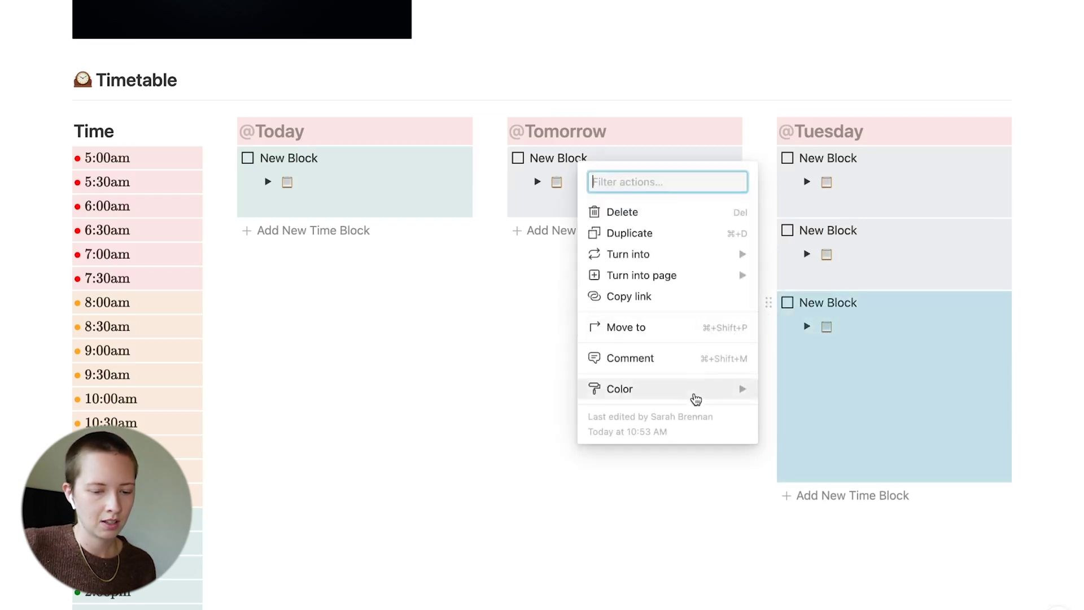
mouse_move(696, 399)
scroll(852, 546, down, 2)
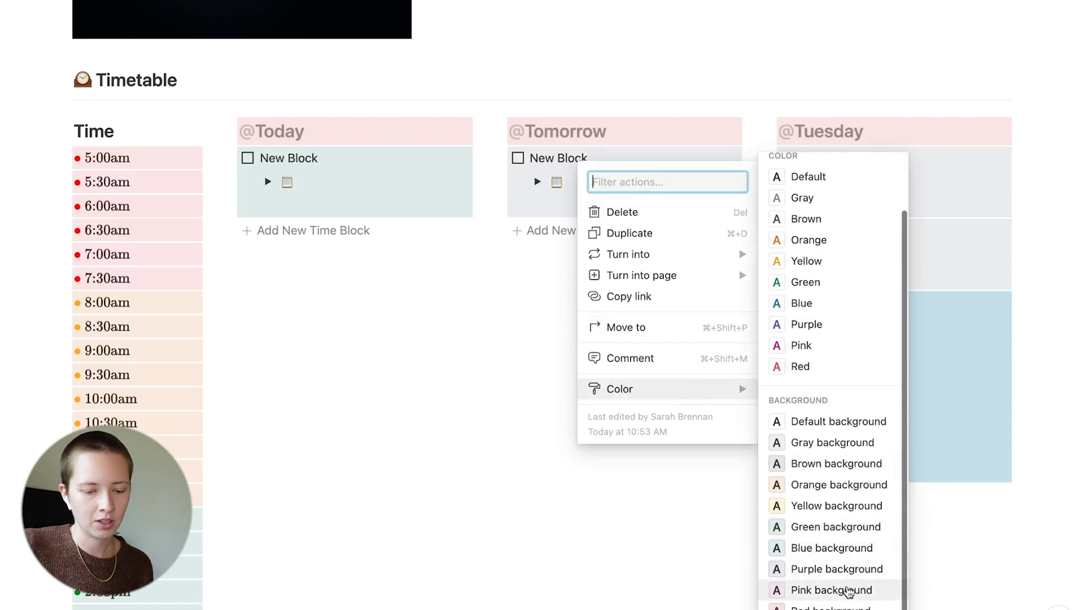
click(850, 590)
scroll(573, 424, down, 1)
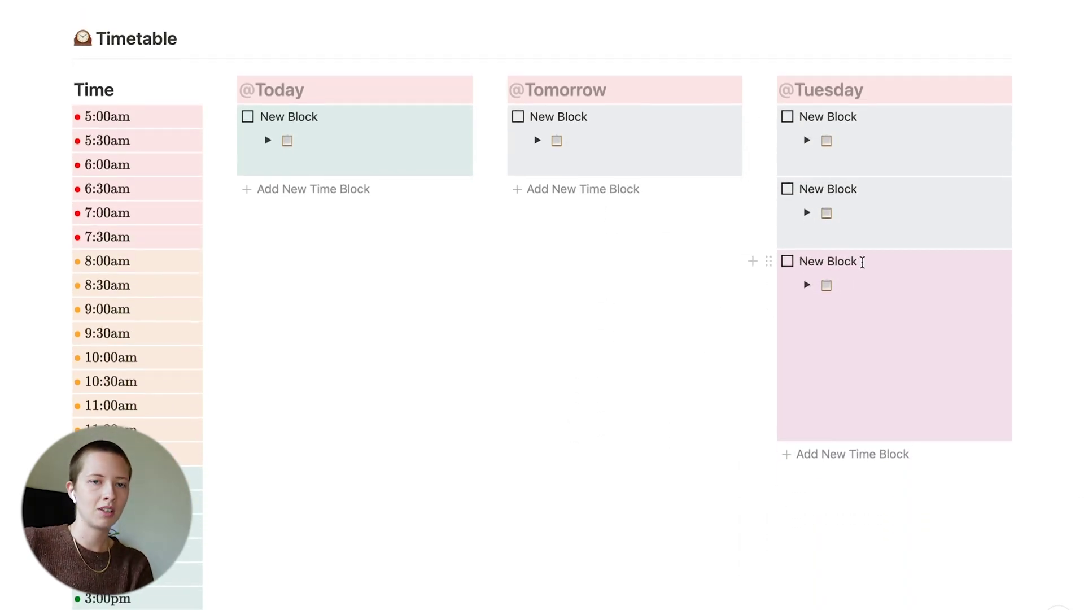
Move a Tuesday time block into the Today column and duplicate Today's first block with Ctrl+D
drag(863, 262, 793, 262)
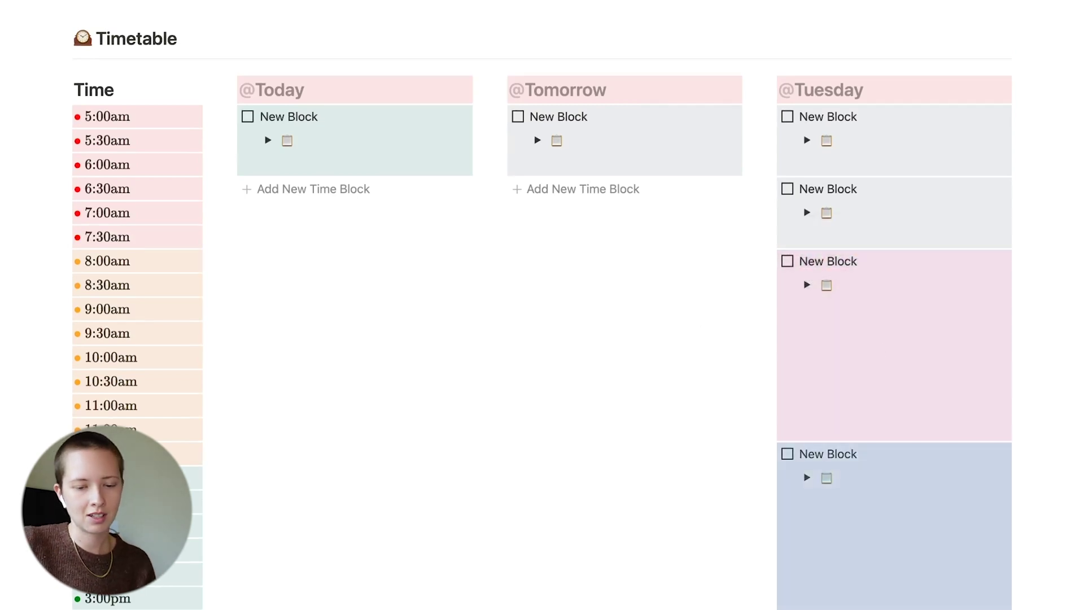
drag(770, 454, 254, 179)
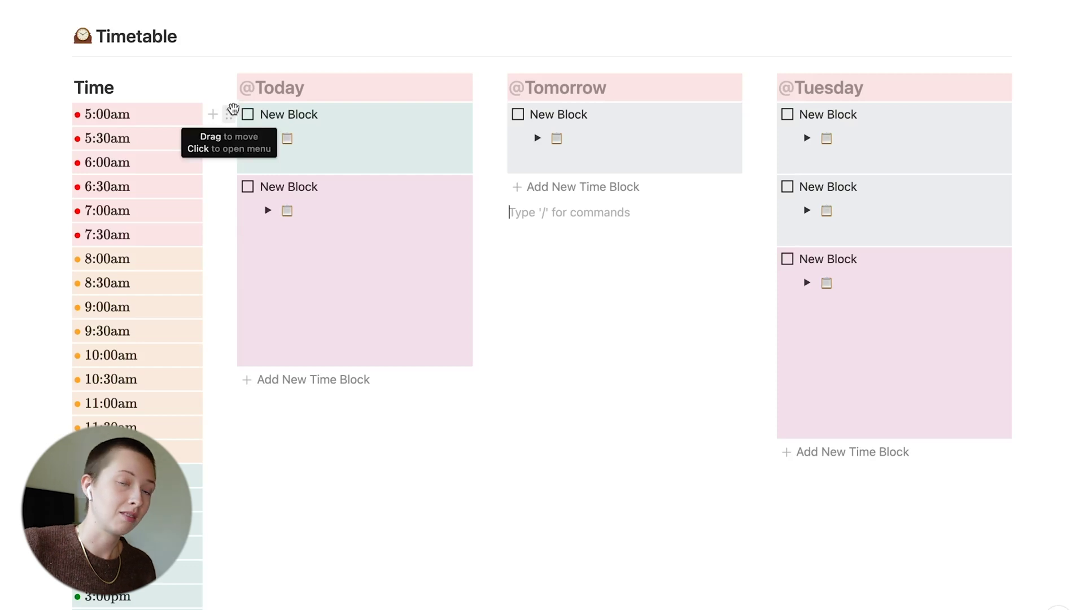
click(300, 115)
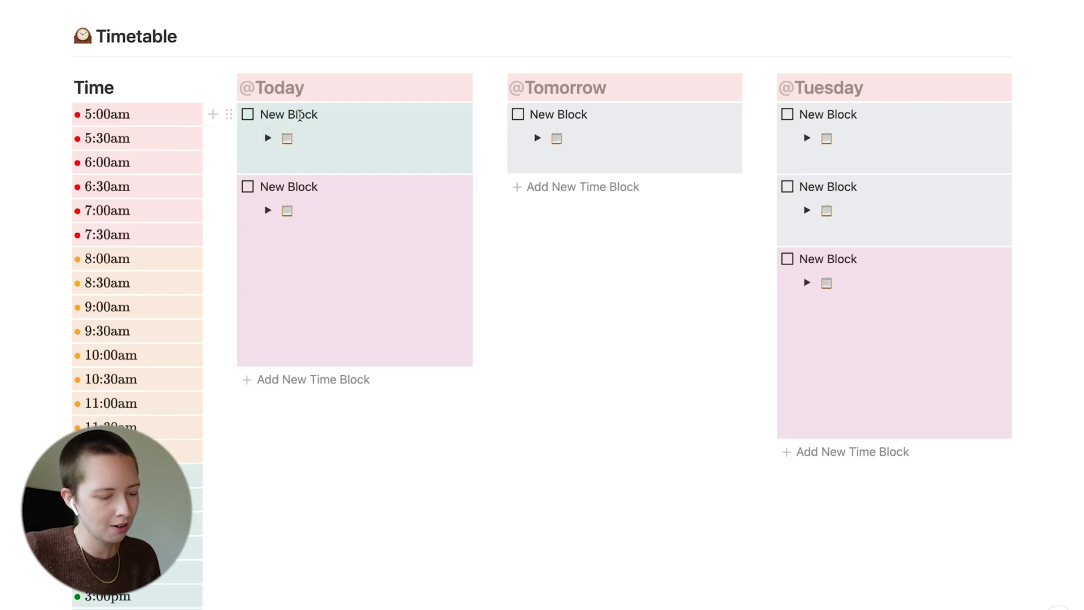
key(Escape)
key(ctrl+d)
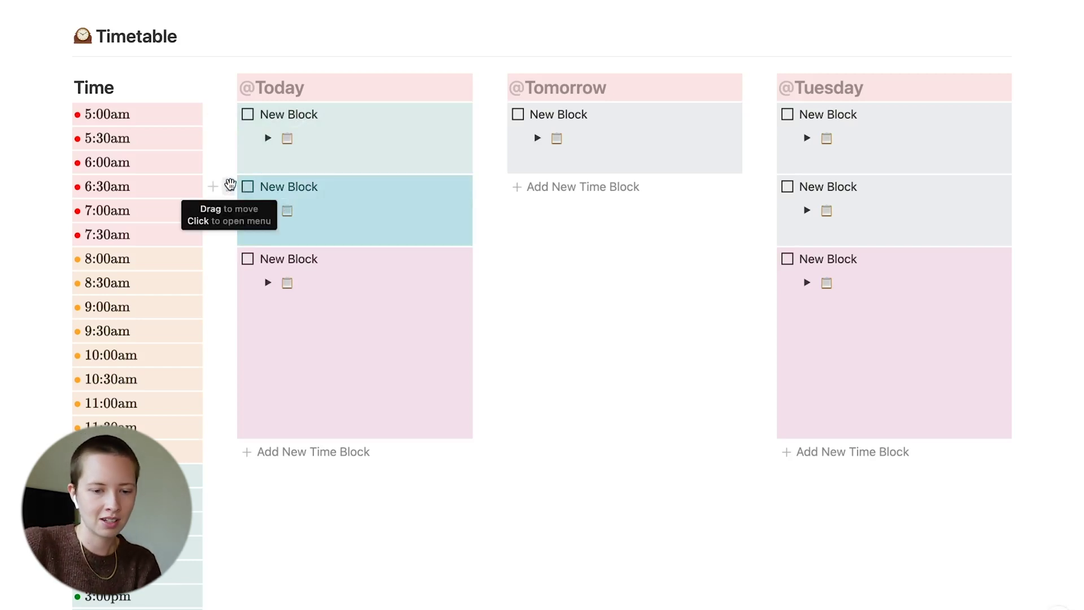
click(950, 187)
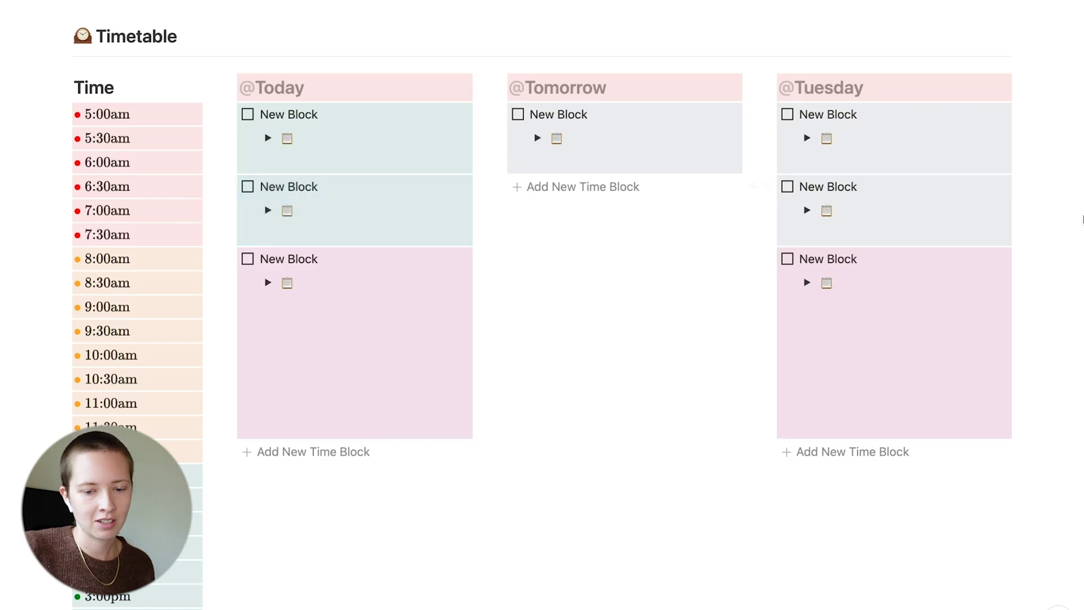
drag(1045, 210, 902, 216)
Rename Tomorrow's first block to 'Product Review'
click(645, 277)
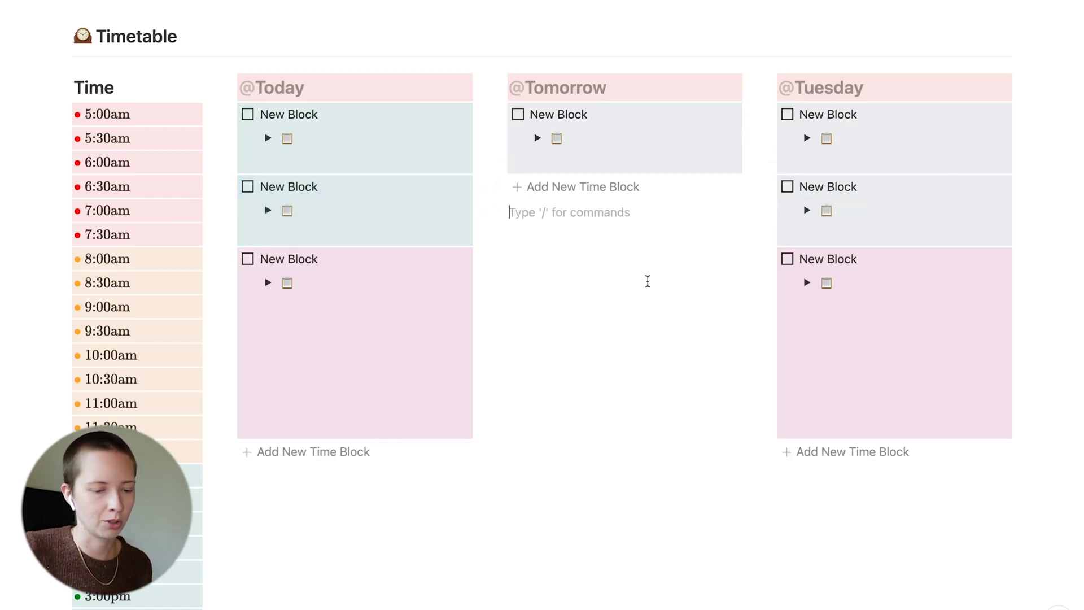
drag(643, 239, 530, 113)
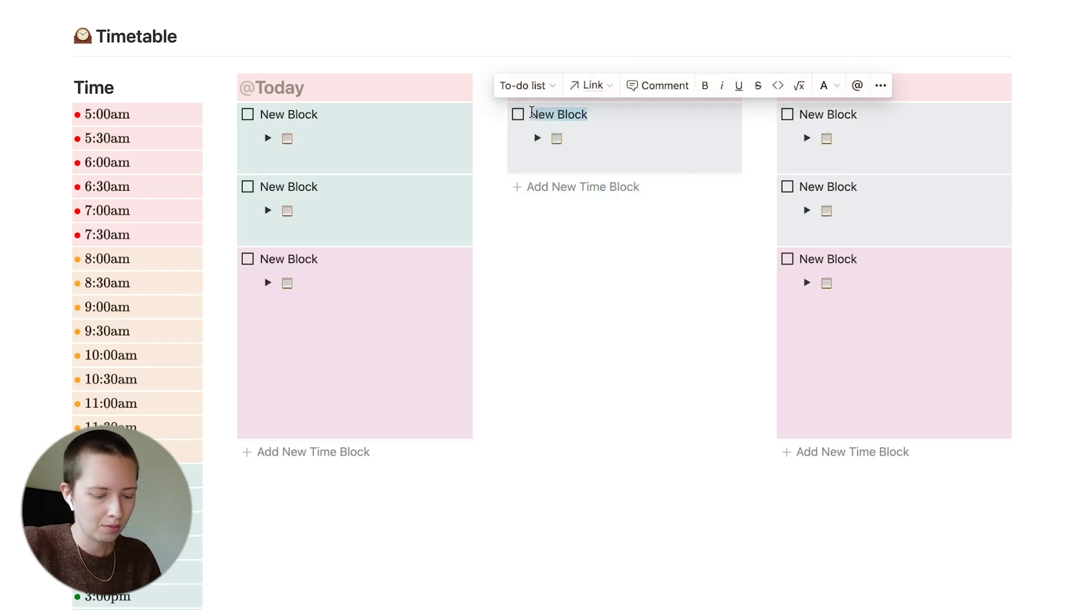
text(Product)
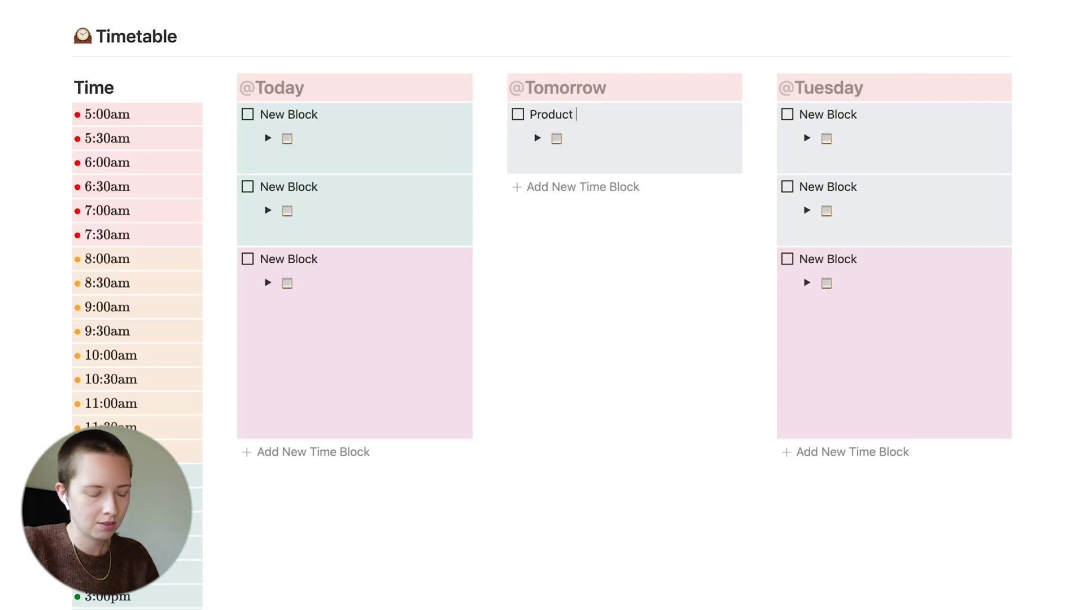
text( Review)
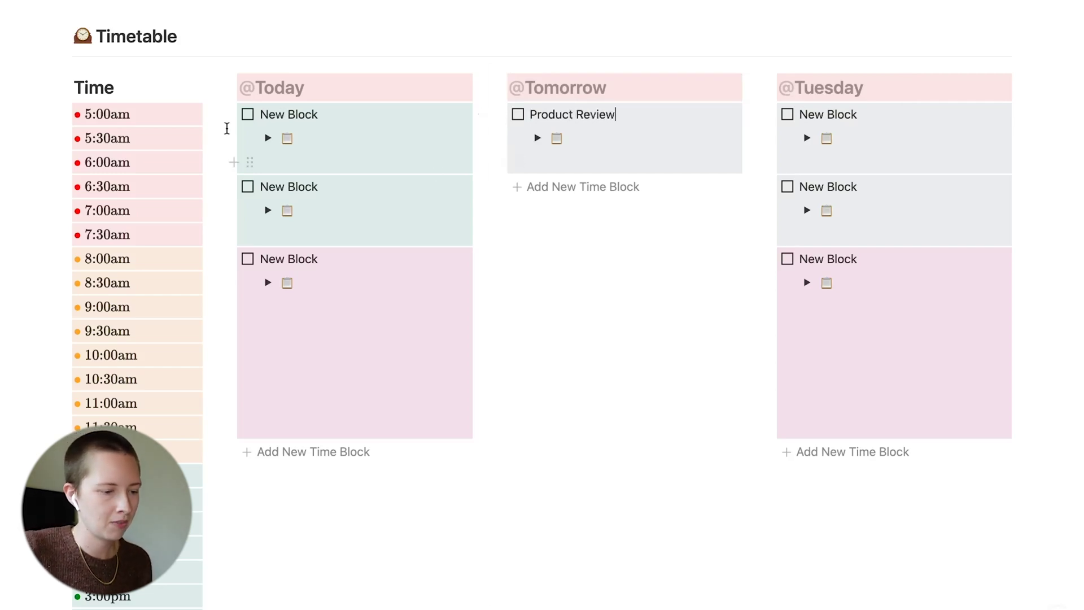
Nest Today's second time block inside Product Review and remove the empty line under its title
mouse_move(228, 114)
mouse_down()
mouse_move(249, 113)
mouse_move(233, 116)
mouse_up()
drag(228, 186, 589, 182)
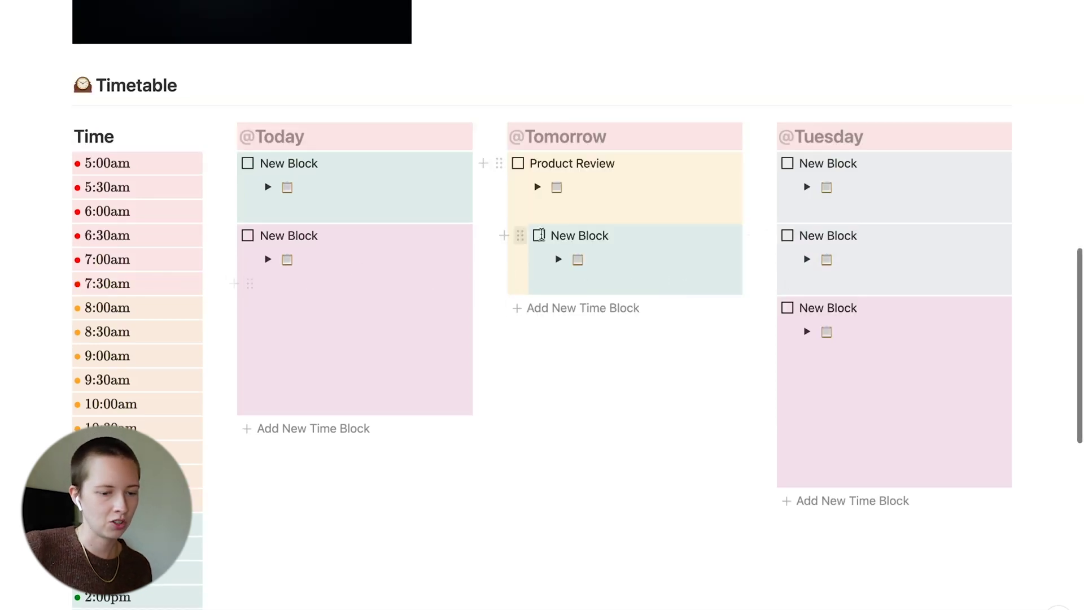
click(588, 214)
key(BackSpace)
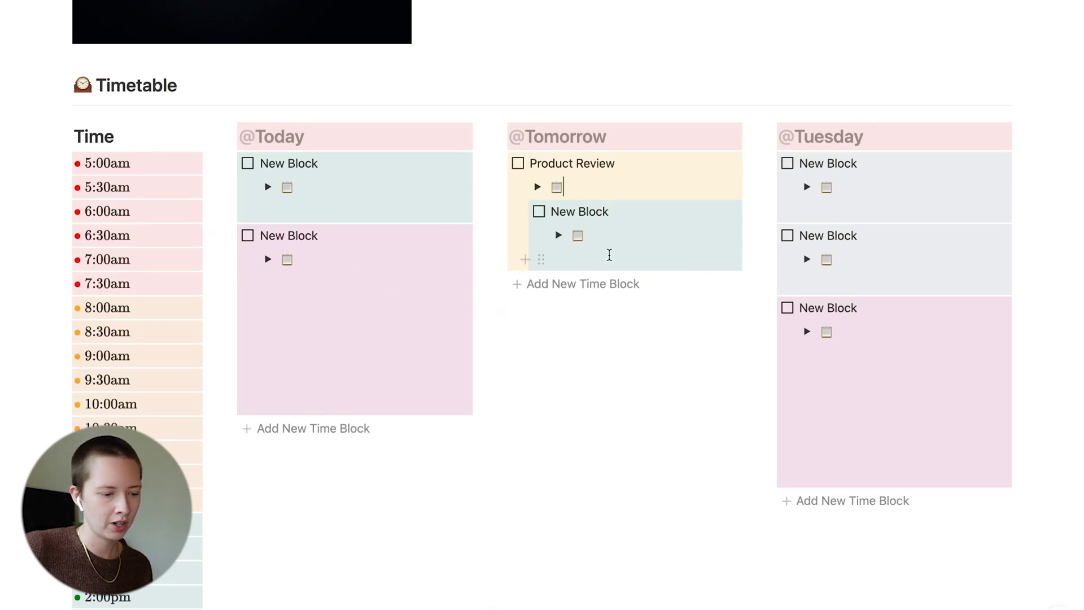
Add empty lines below the nested block to give Product Review extra room
click(609, 255)
key(Return)
key(Return)
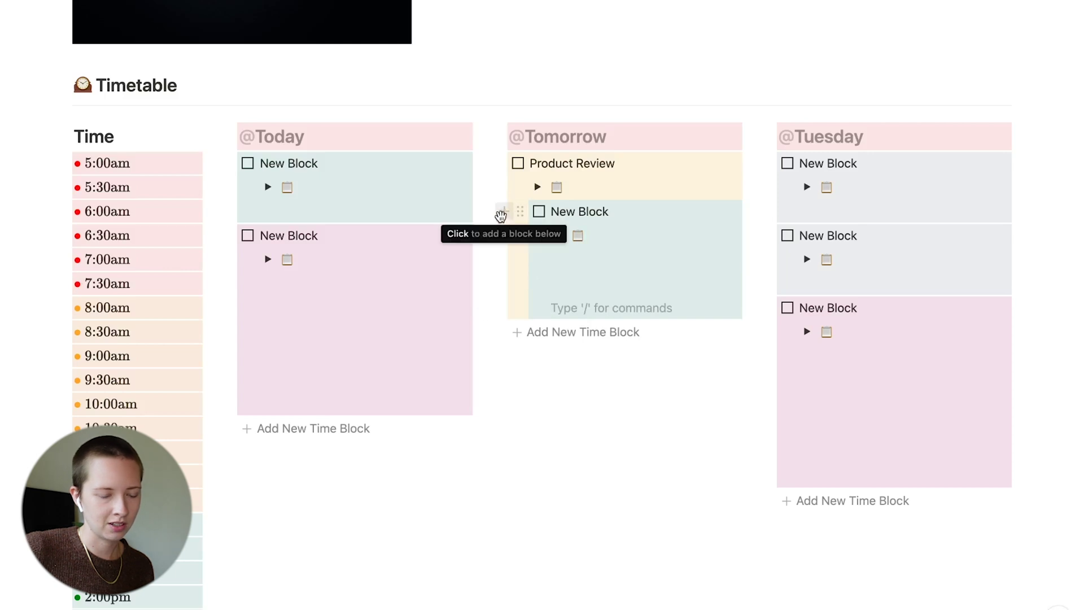
click(501, 216)
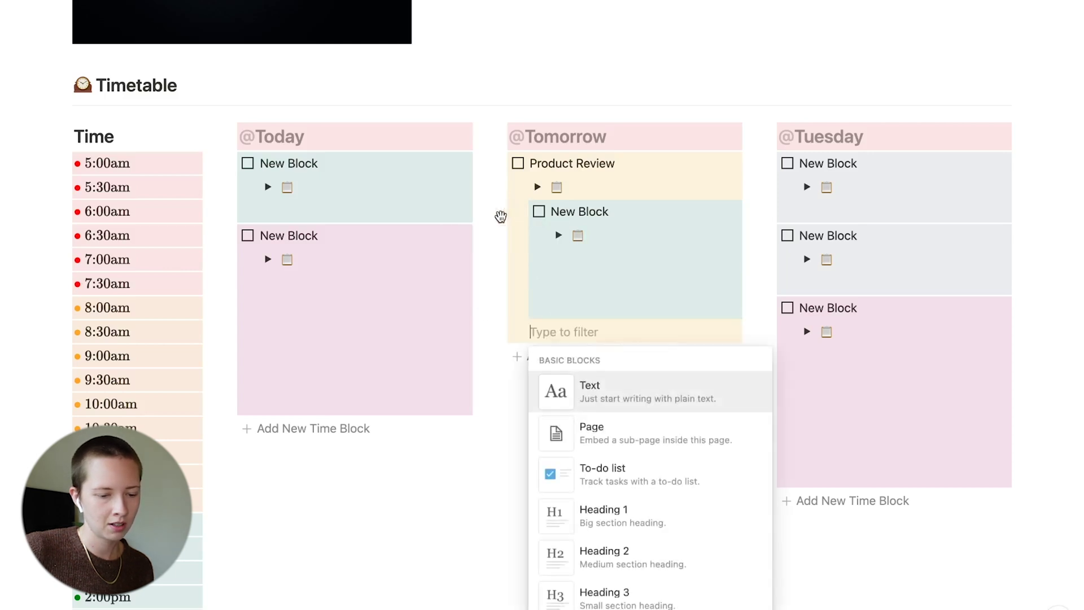
click(475, 553)
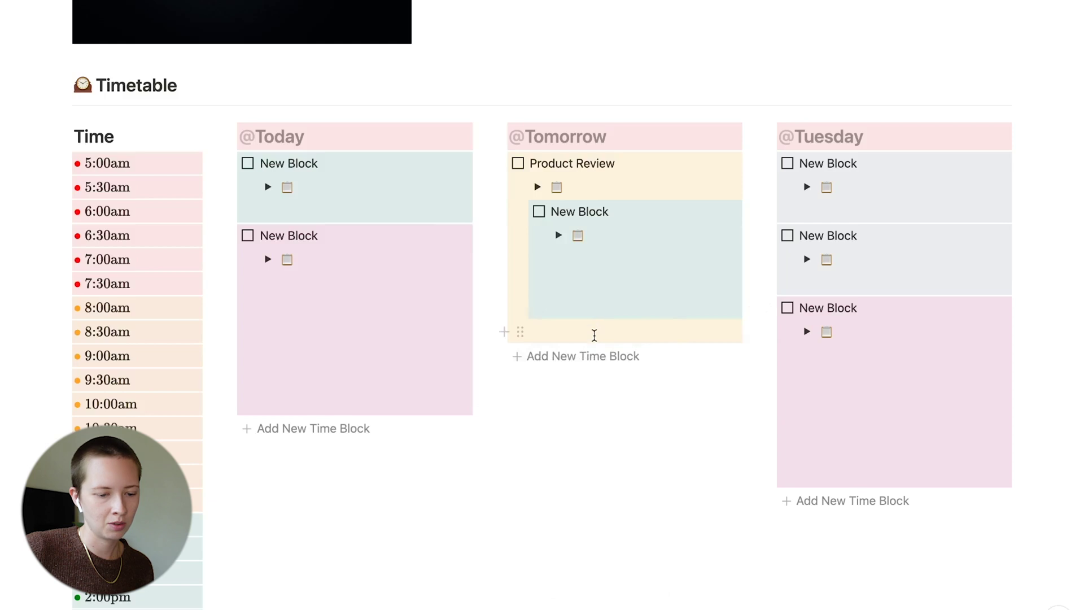
click(593, 336)
key(Return)
key(Return)
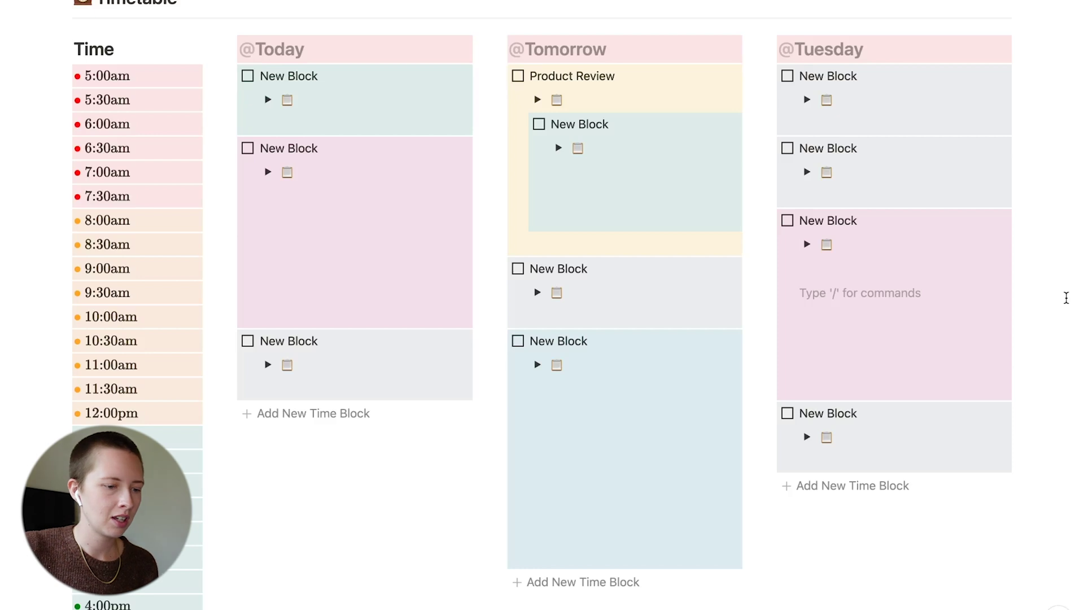
Delete all three time blocks from the Today column
click(325, 76)
key(Escape)
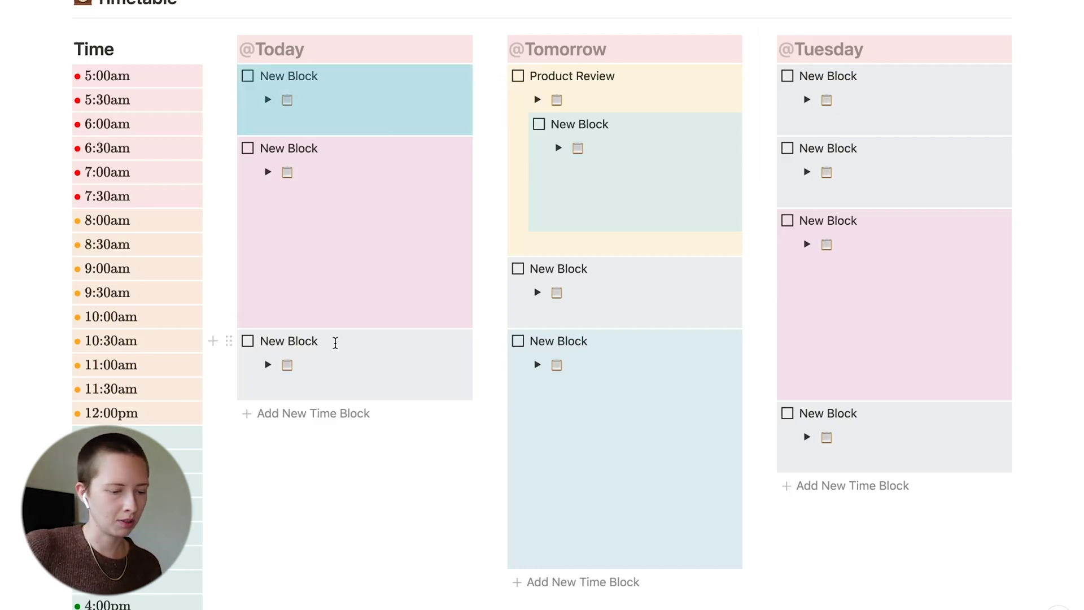
shift+click(335, 343)
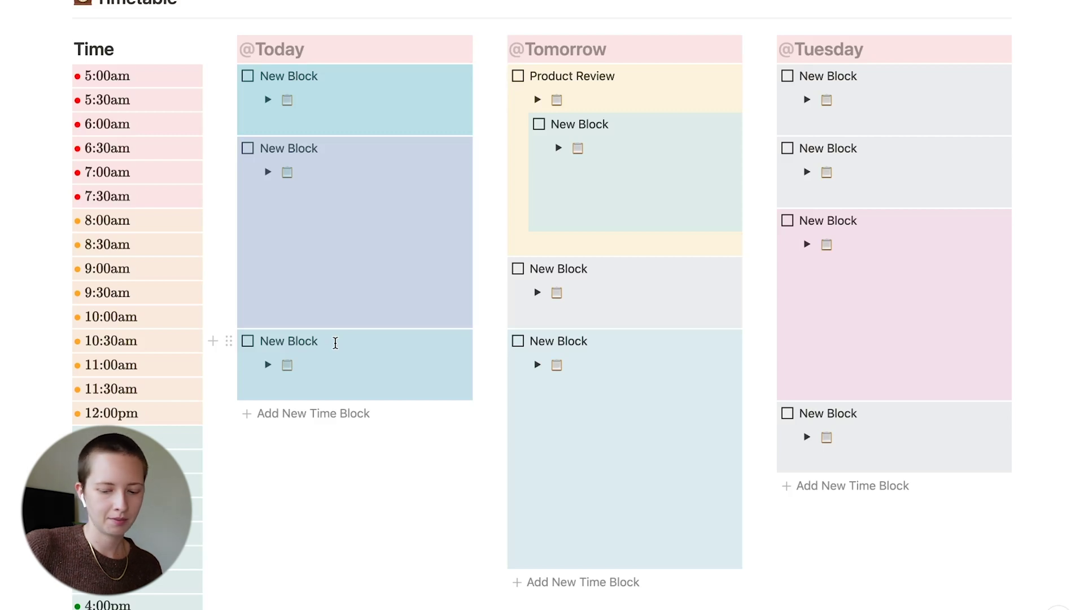
key(Delete)
Delete every block in the Tomorrow column, including Product Review
click(628, 77)
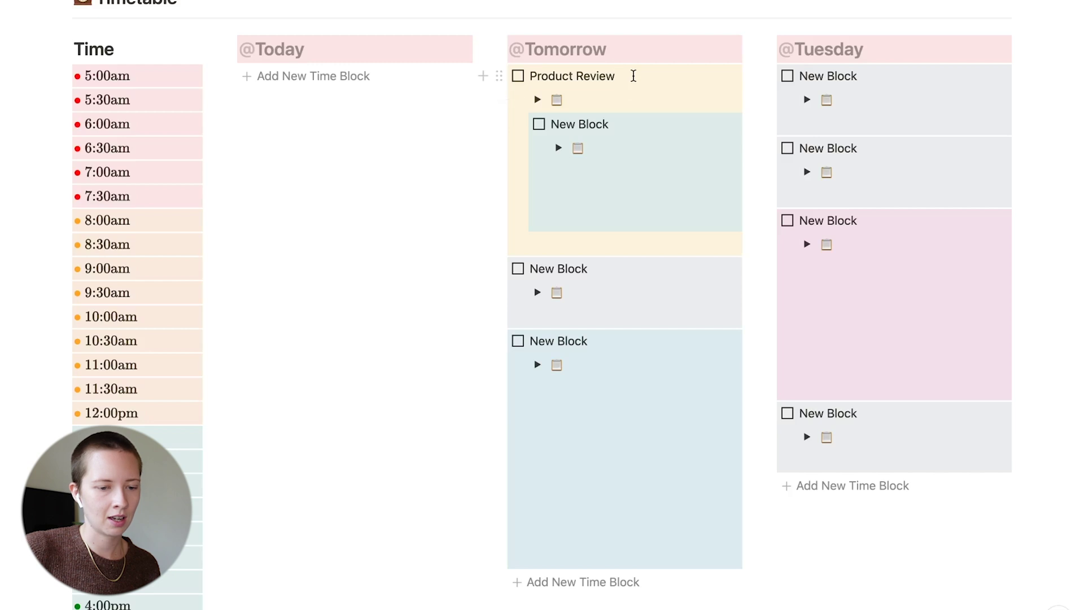
key(ctrl+a)
key(ctrl+a)
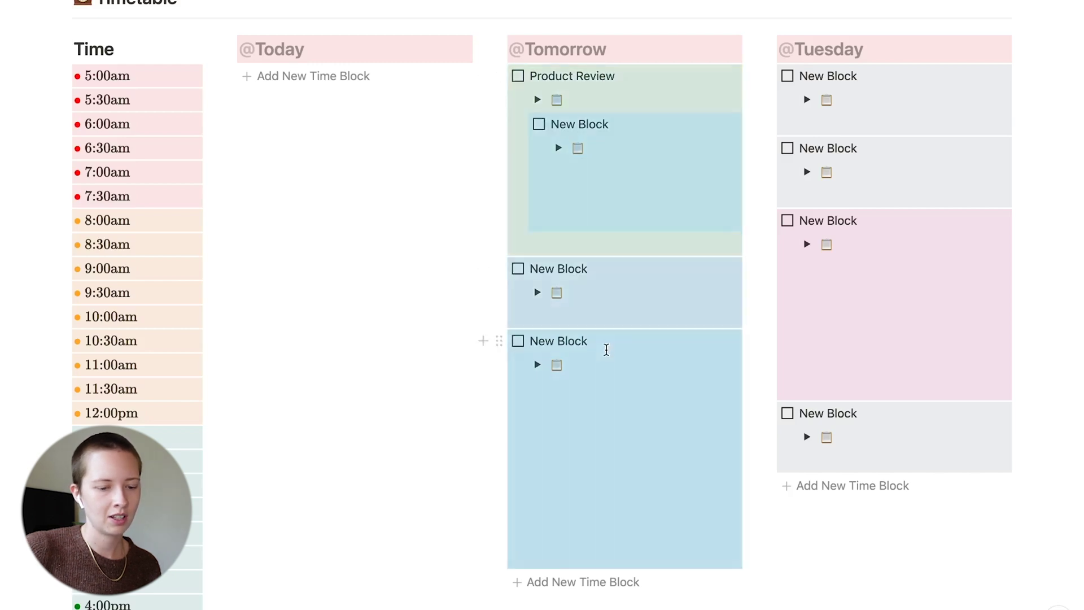
key(Delete)
Delete all remaining blocks from the Tuesday column
click(908, 147)
key(ctrl+a)
key(ctrl+a)
key(Delete)
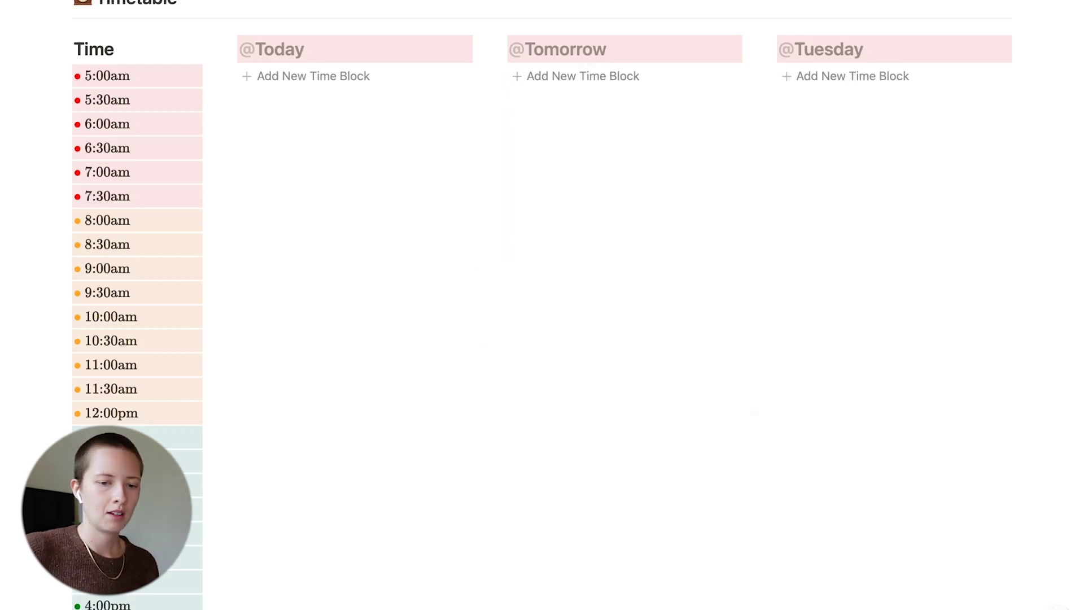
Set the three heading dates to April 28, 29 and 30, giving Wednesday, Thursday and Friday
click(294, 51)
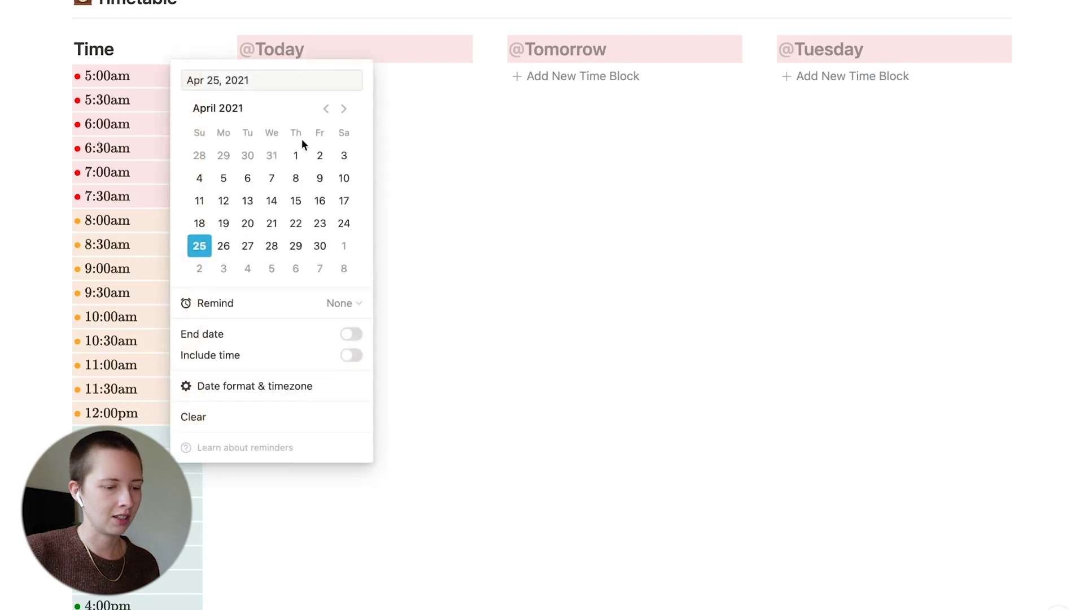
click(272, 247)
click(564, 50)
click(563, 50)
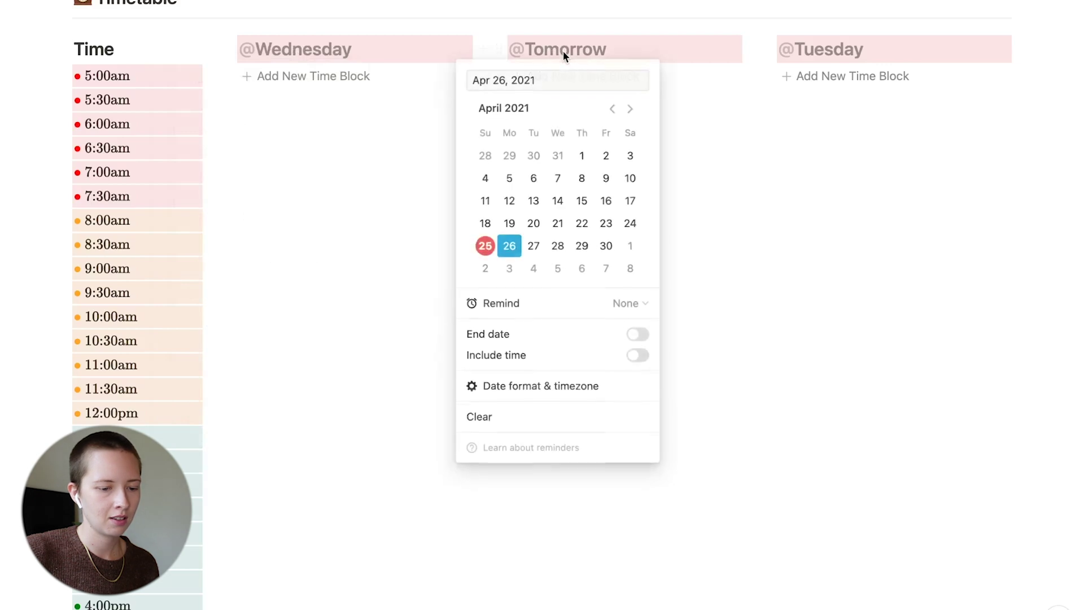
click(581, 246)
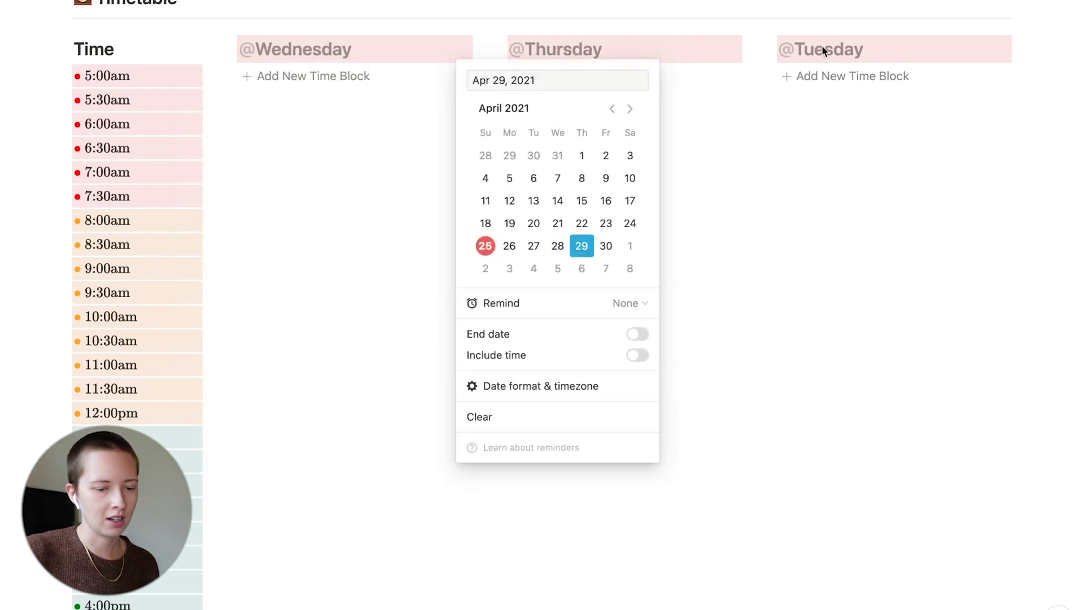
click(825, 49)
click(825, 50)
click(870, 246)
click(566, 240)
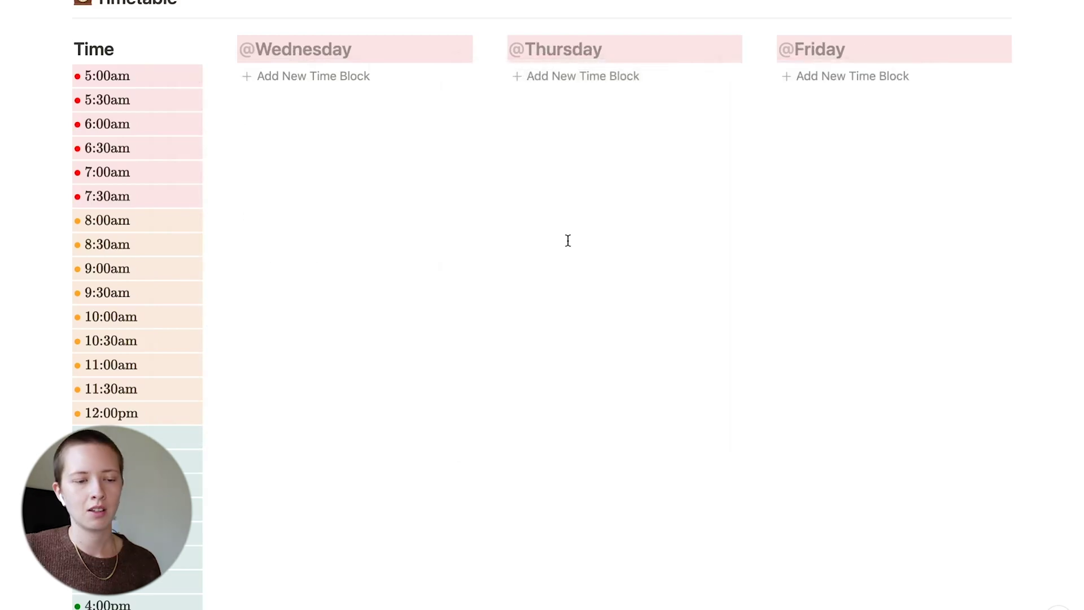